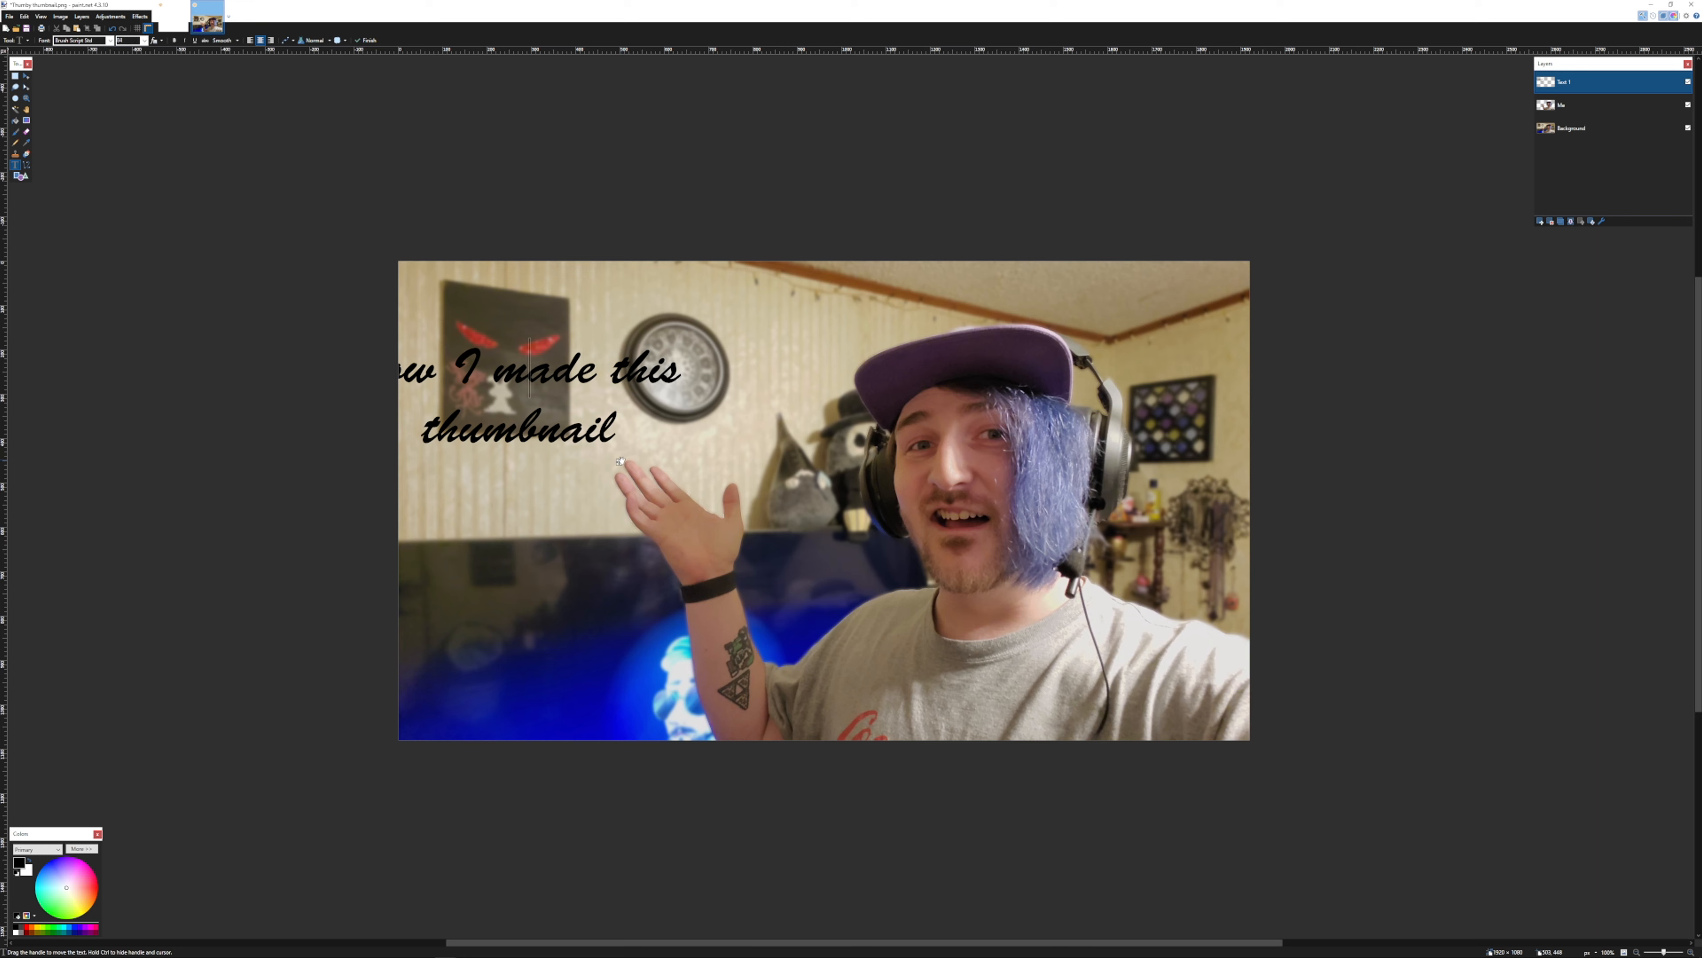
Recolour the title text white and position it over the wall above the raised hand
left_click_drag(619, 463, 733, 440)
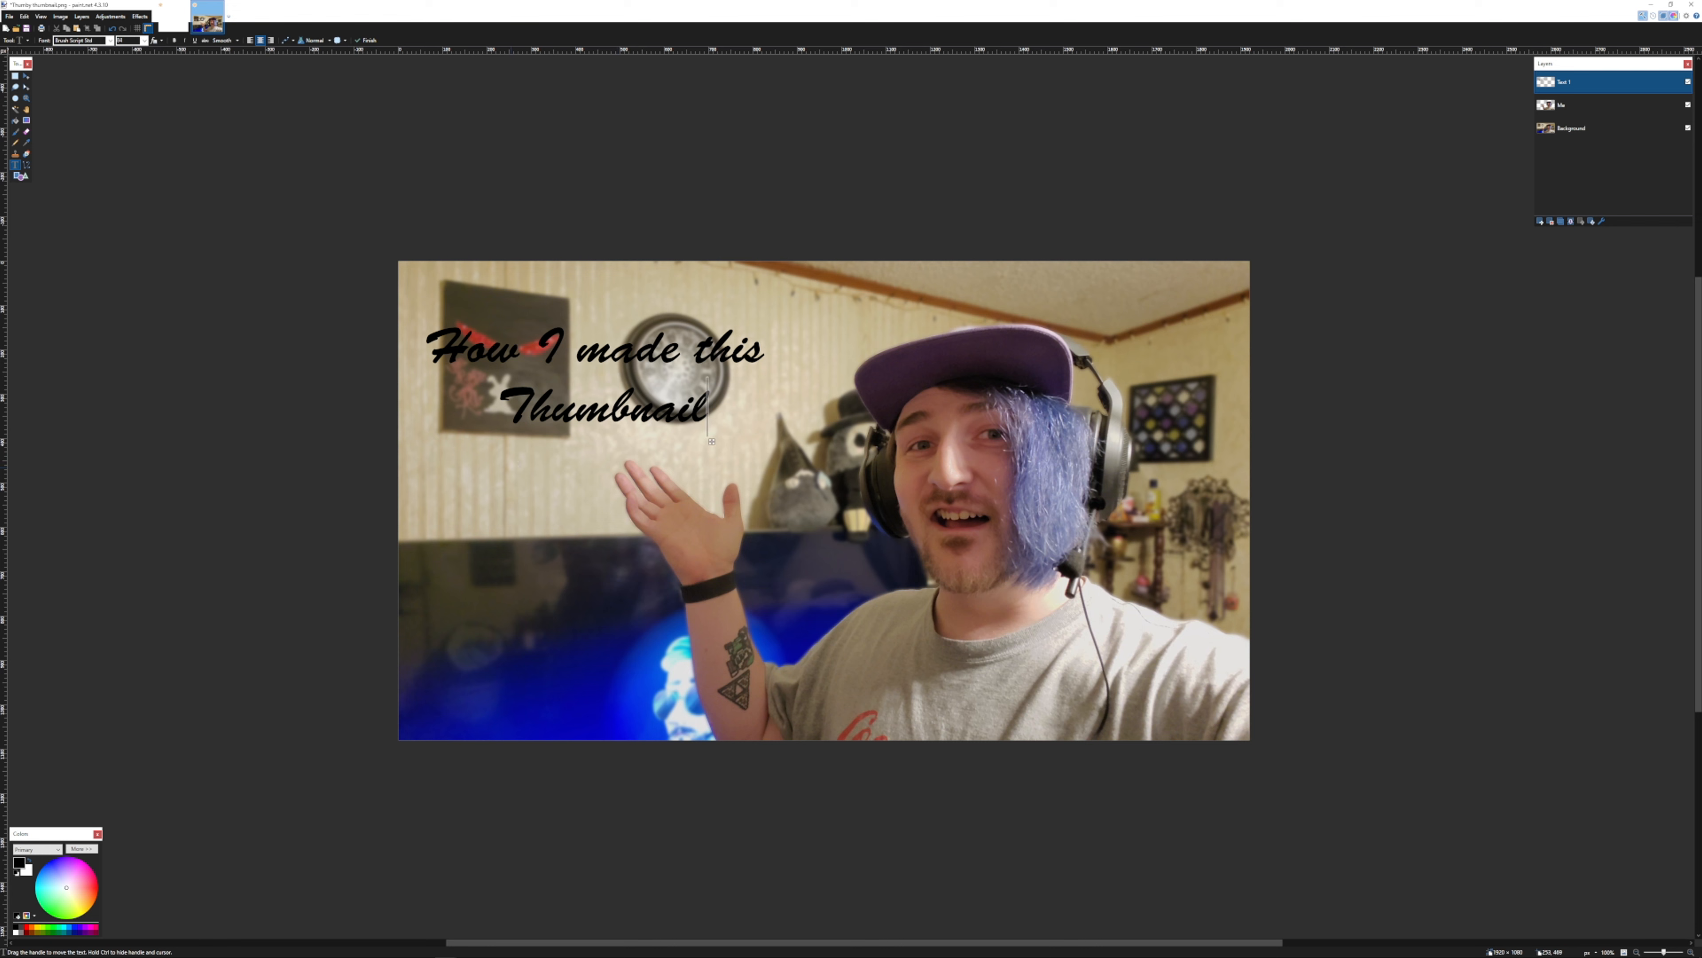
left_click(14, 933)
left_click_drag(712, 441, 745, 450)
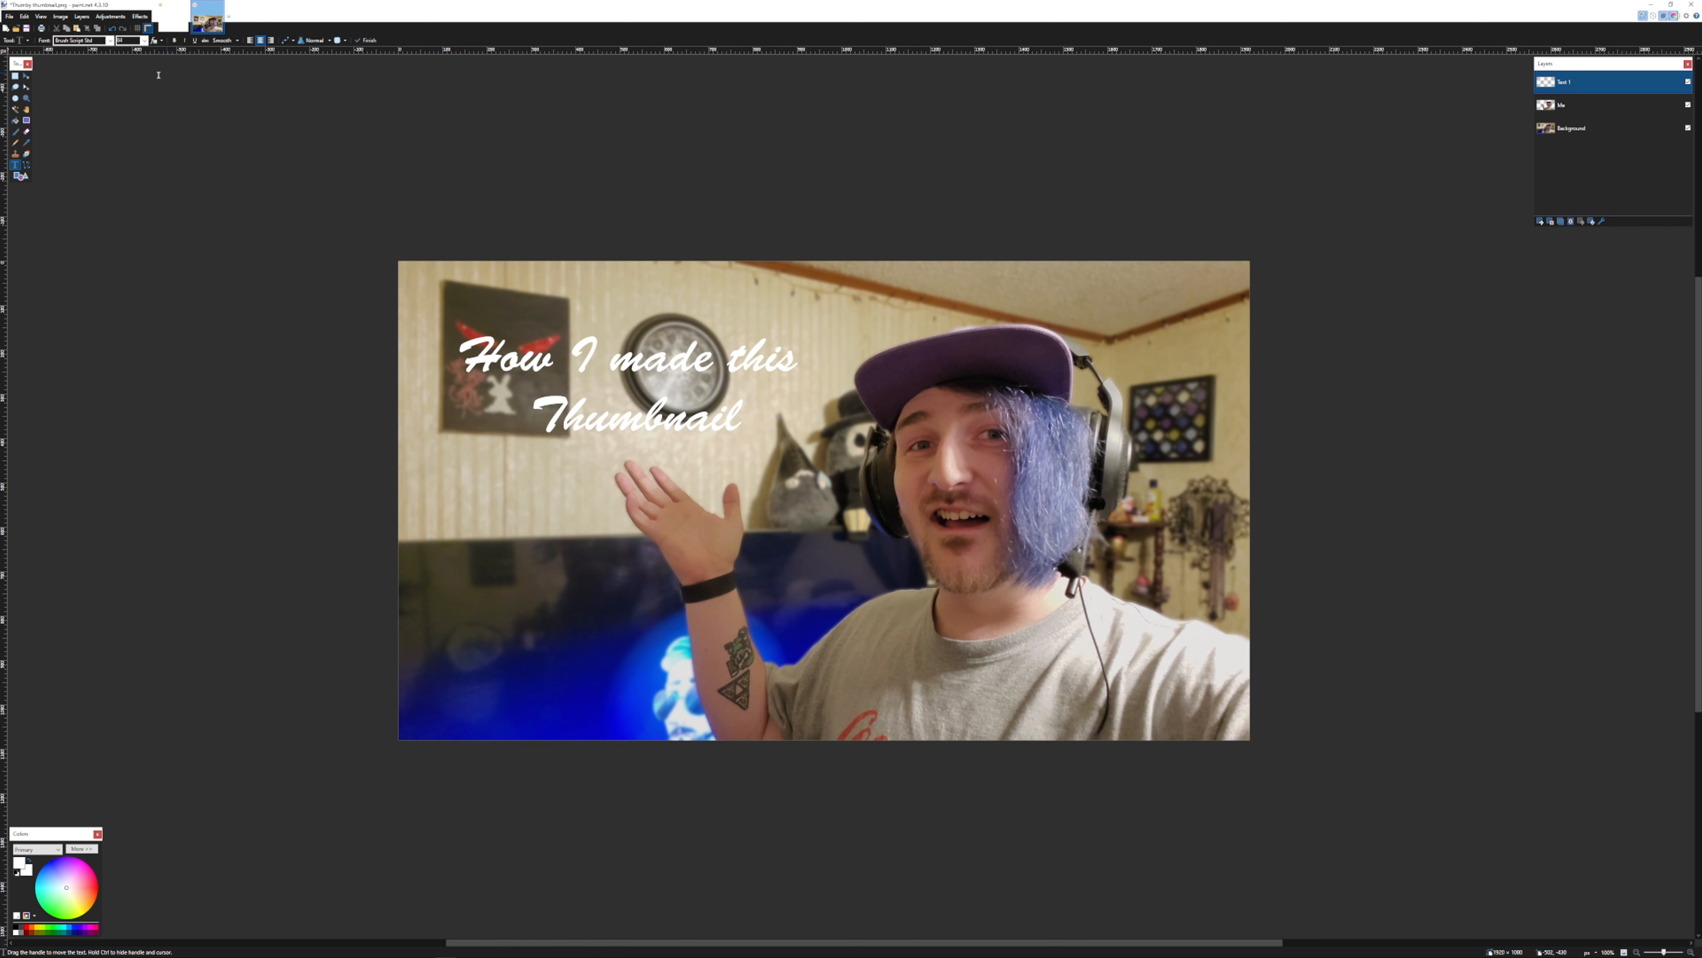
Select the title text with a rectangle, shift it slightly up and left, and rotate it counter-clockwise into an upward slant
left_click(16, 76)
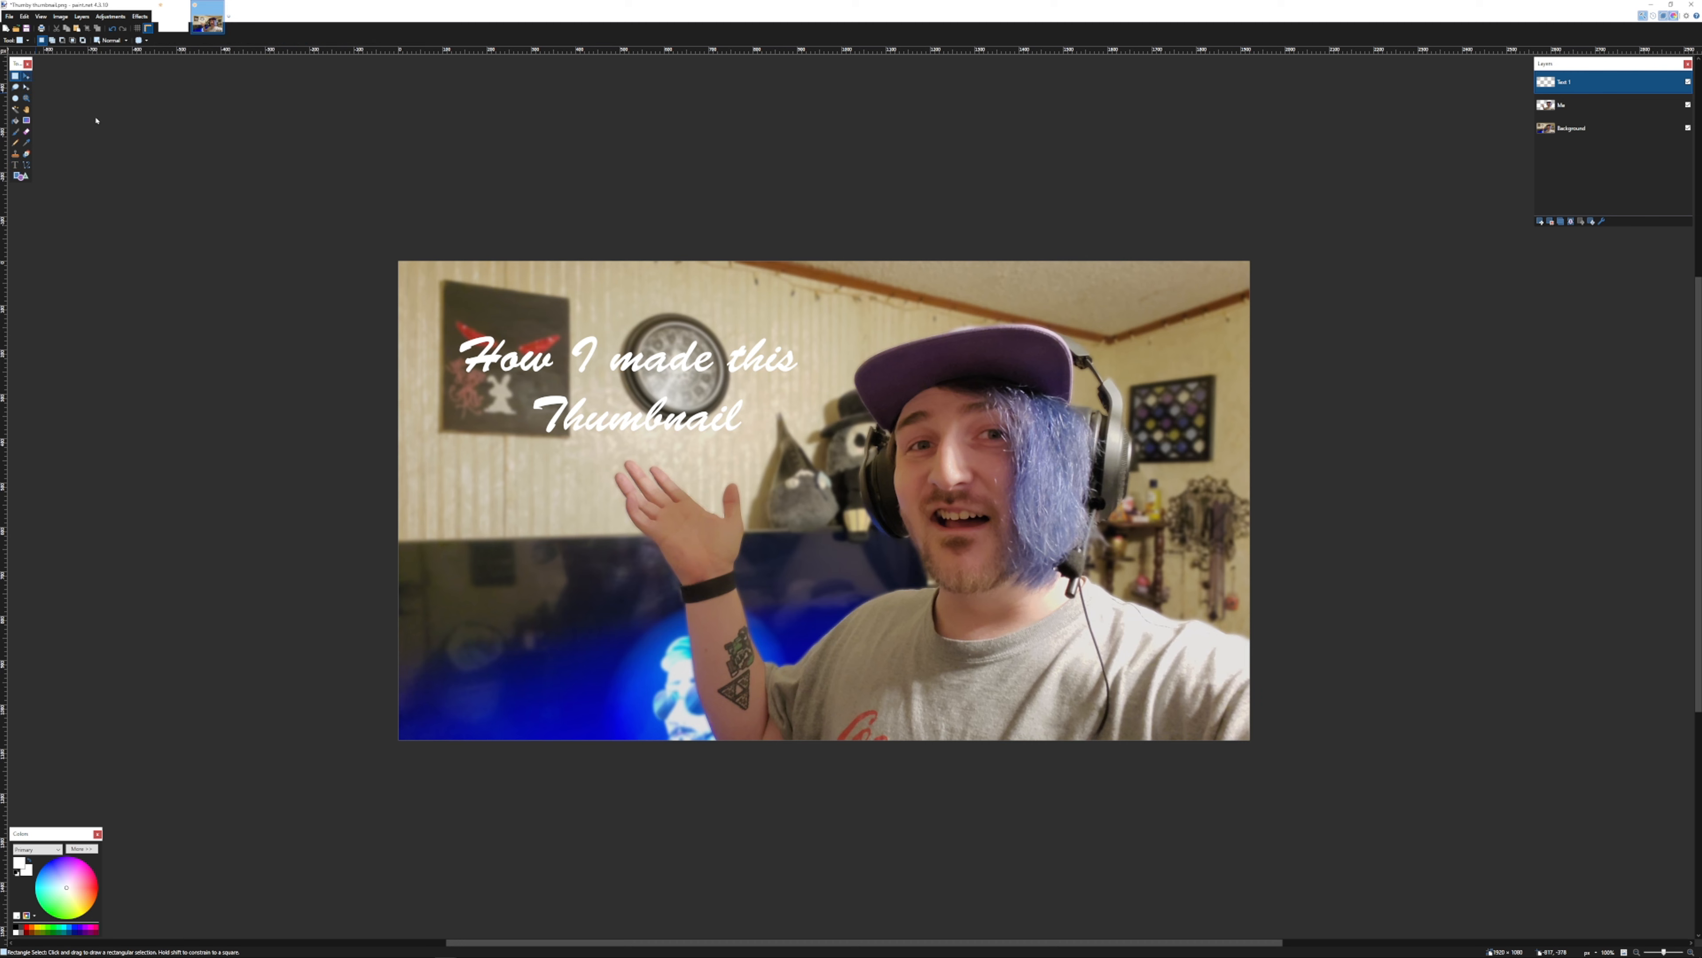
left_click_drag(423, 316, 819, 465)
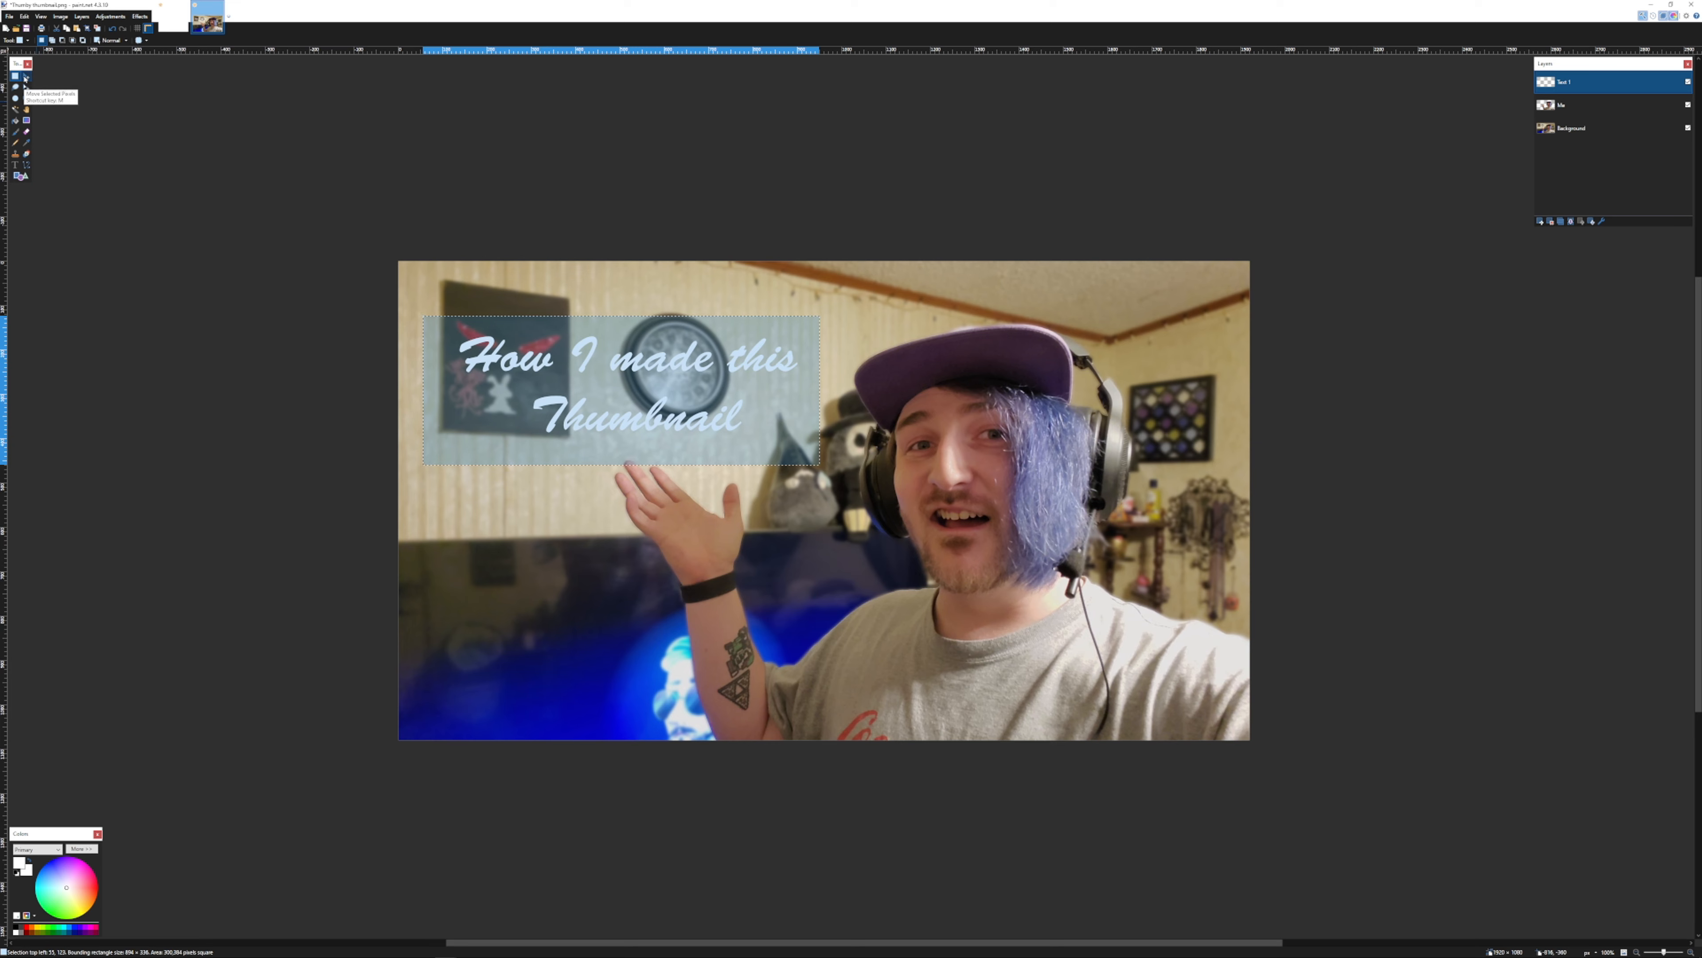
left_click(25, 77)
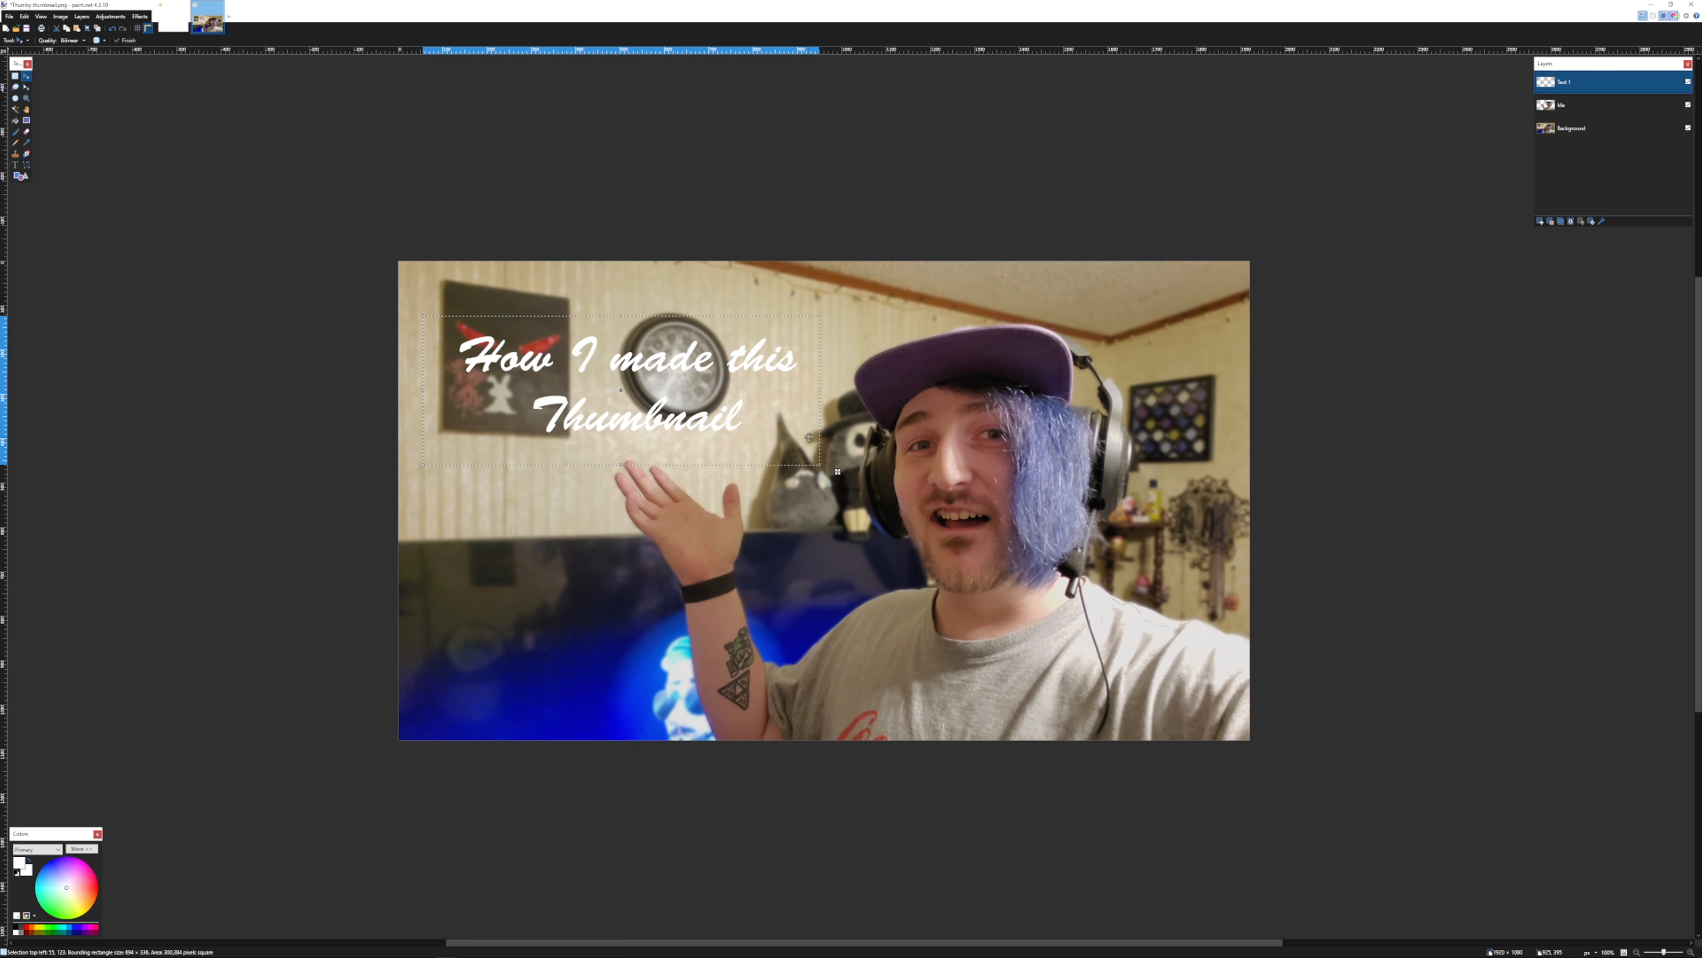
mouse_move(838, 471)
left_mouse_down()
mouse_move(1202, 570)
mouse_move(1170, 679)
mouse_move(1142, 528)
mouse_move(1190, 552)
mouse_move(910, 458)
mouse_move(803, 453)
mouse_move(814, 462)
left_mouse_up()
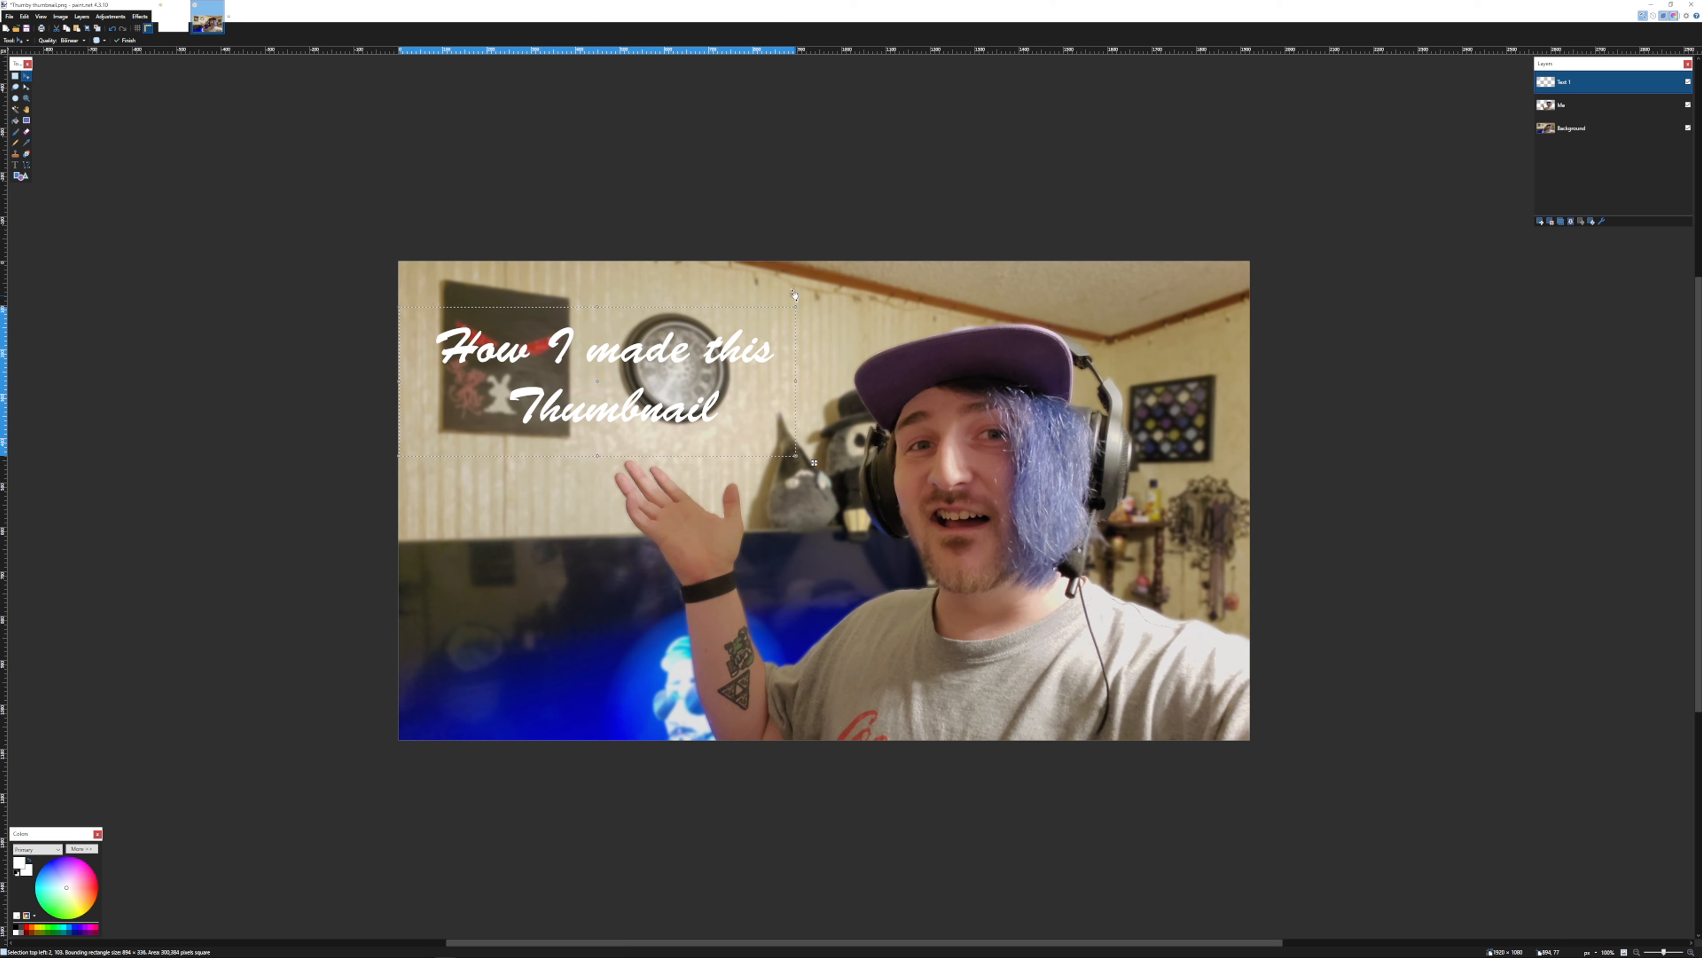
mouse_move(798, 300)
left_mouse_down()
mouse_move(813, 392)
mouse_move(794, 472)
mouse_move(802, 318)
mouse_move(780, 271)
left_mouse_up()
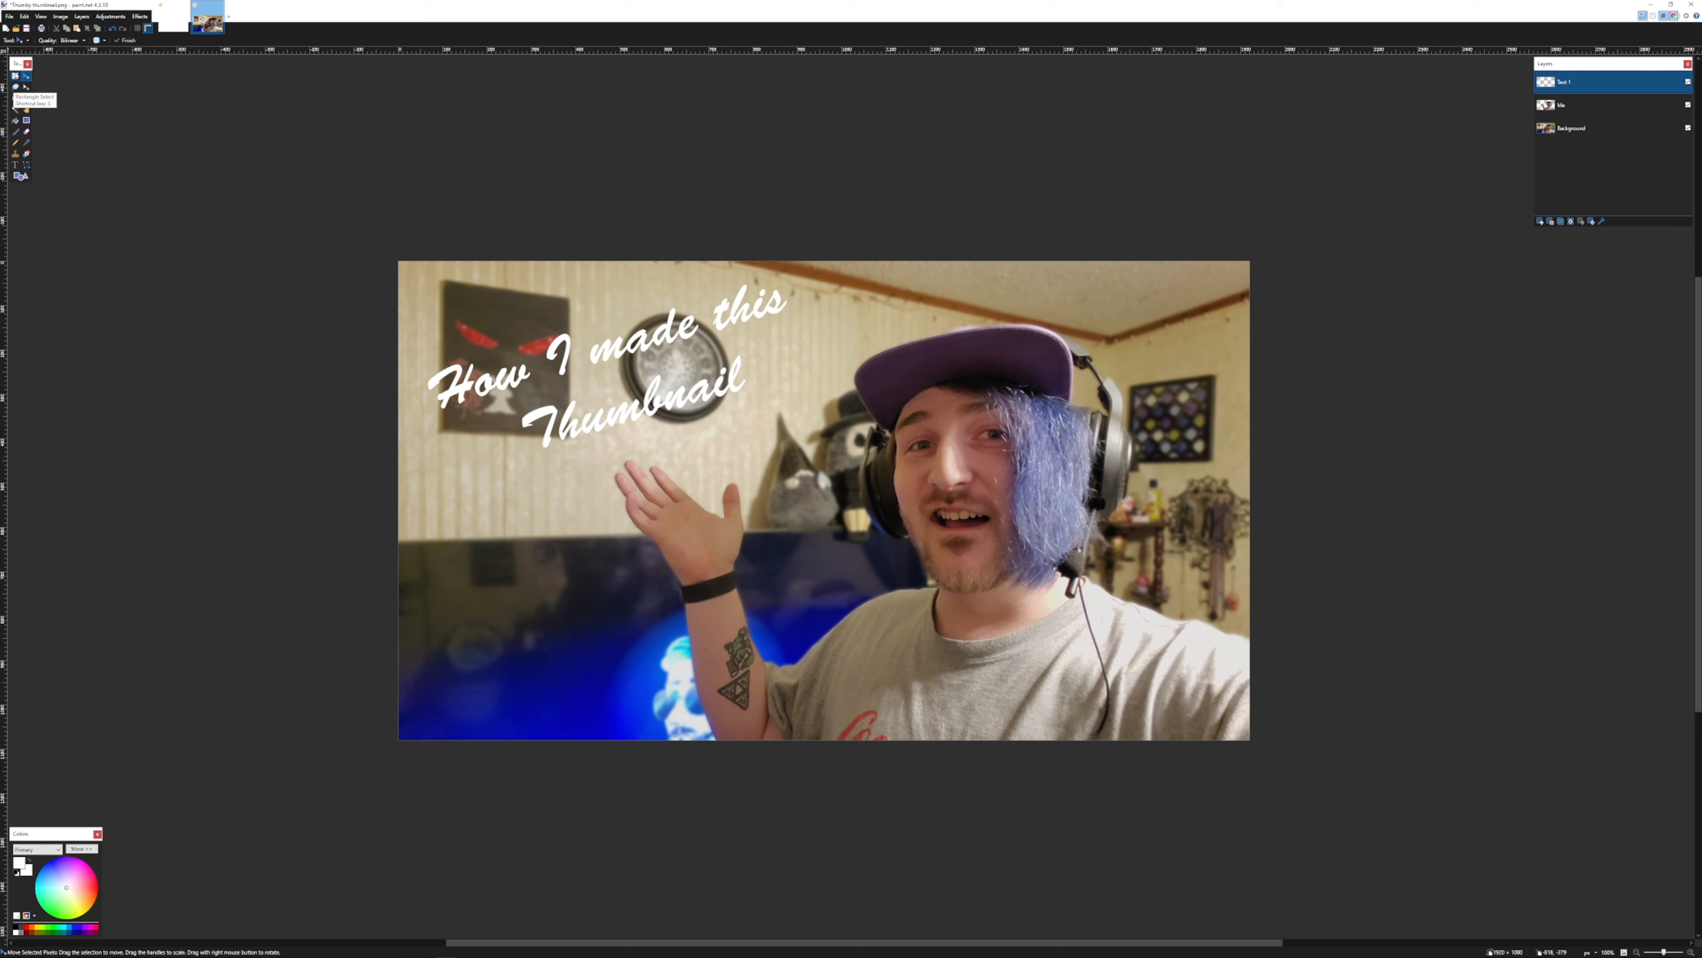
Select the area around the slanted title with a rectangle and add a new layer named "Text top" above it
left_click(14, 75)
left_click_drag(363, 223, 857, 491)
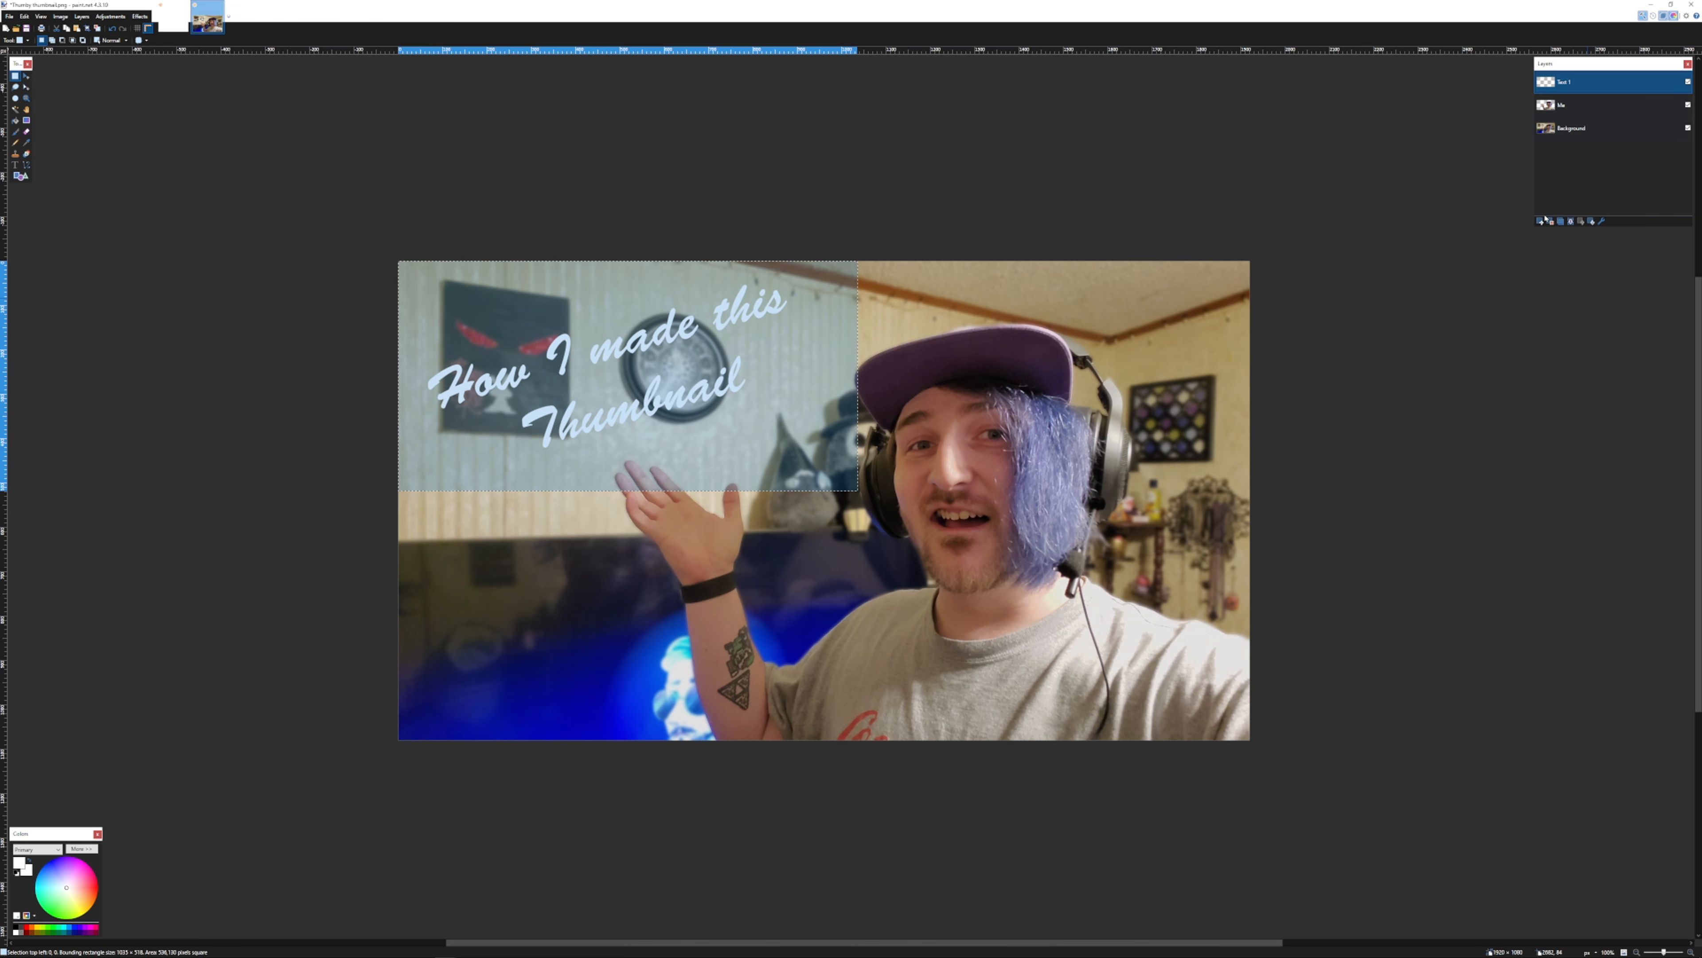
key("ctrl+shift+n")
double_click(1568, 84)
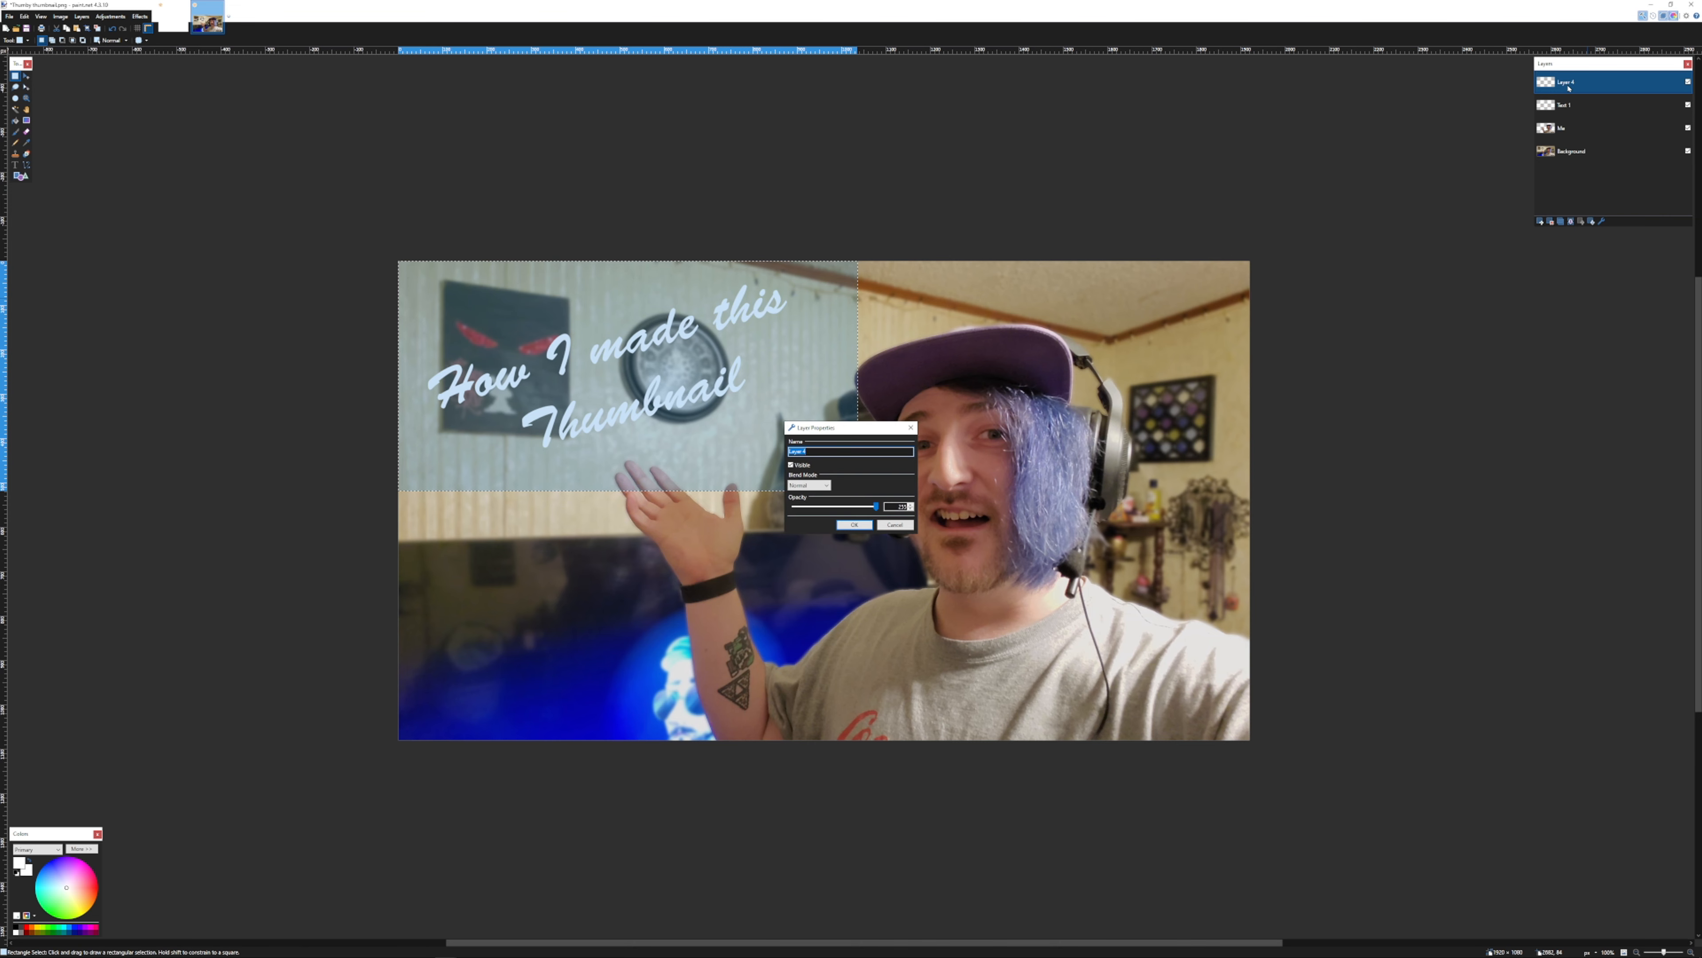
type("Text 2")
key("Return")
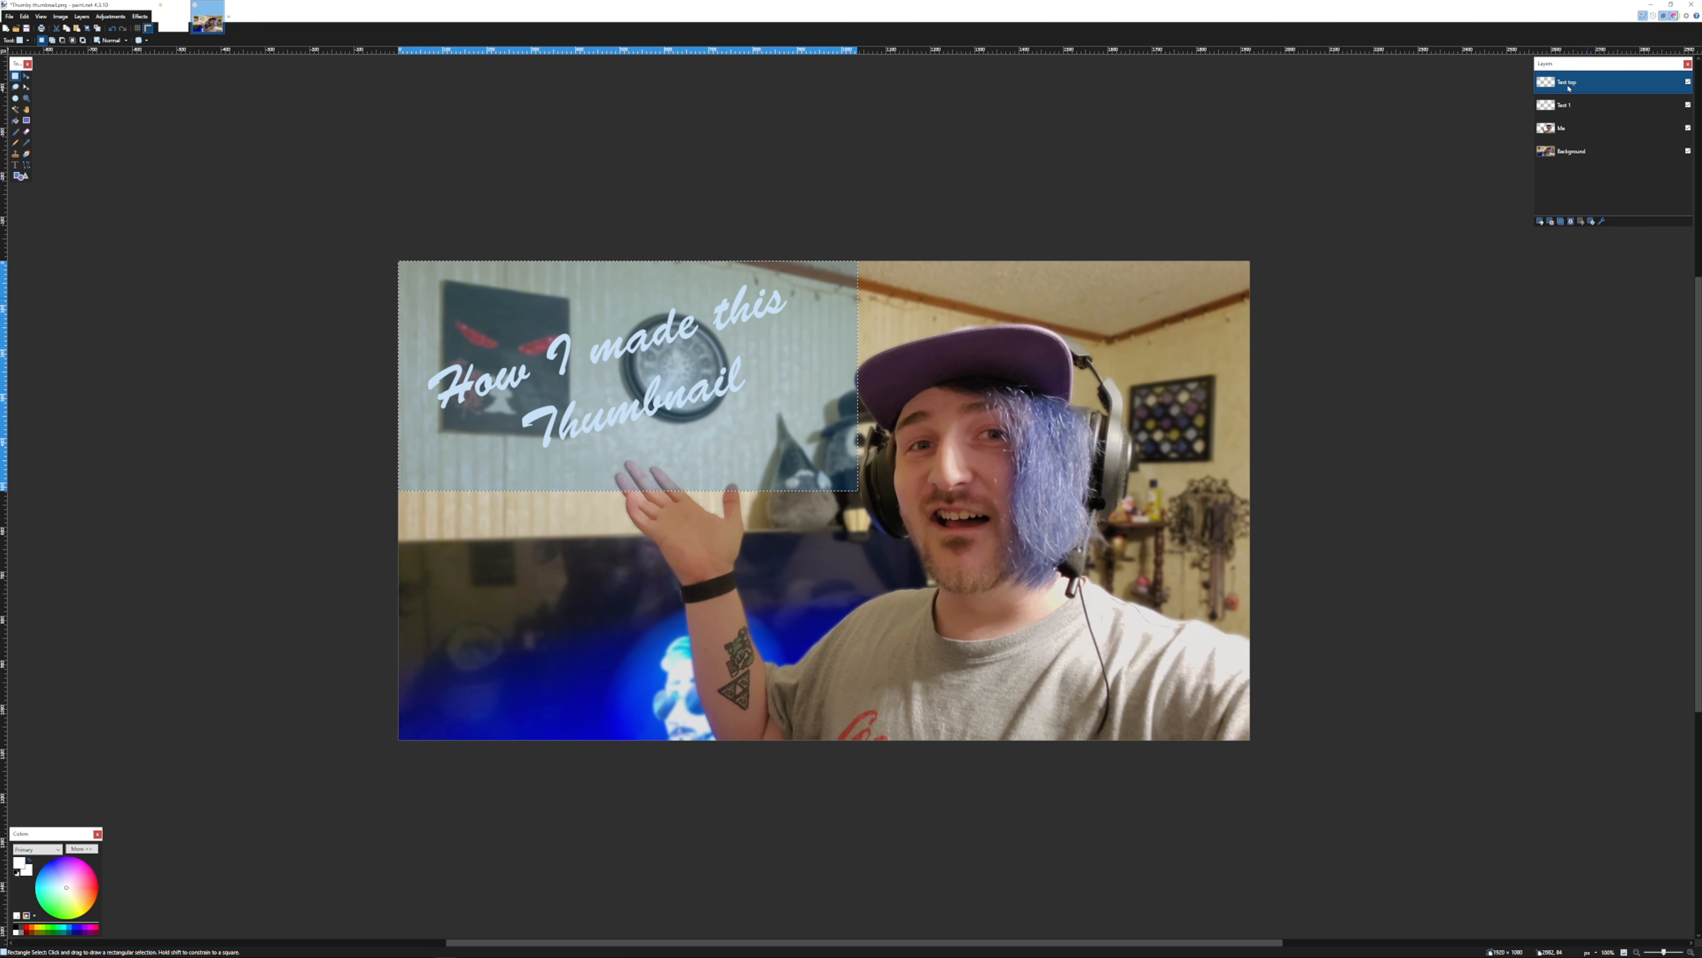
Paste a copy of the title into the Text top layer and nudge it 2 pixels right and 2 pixels up
key("ctrl+d")
key("ctrl+v")
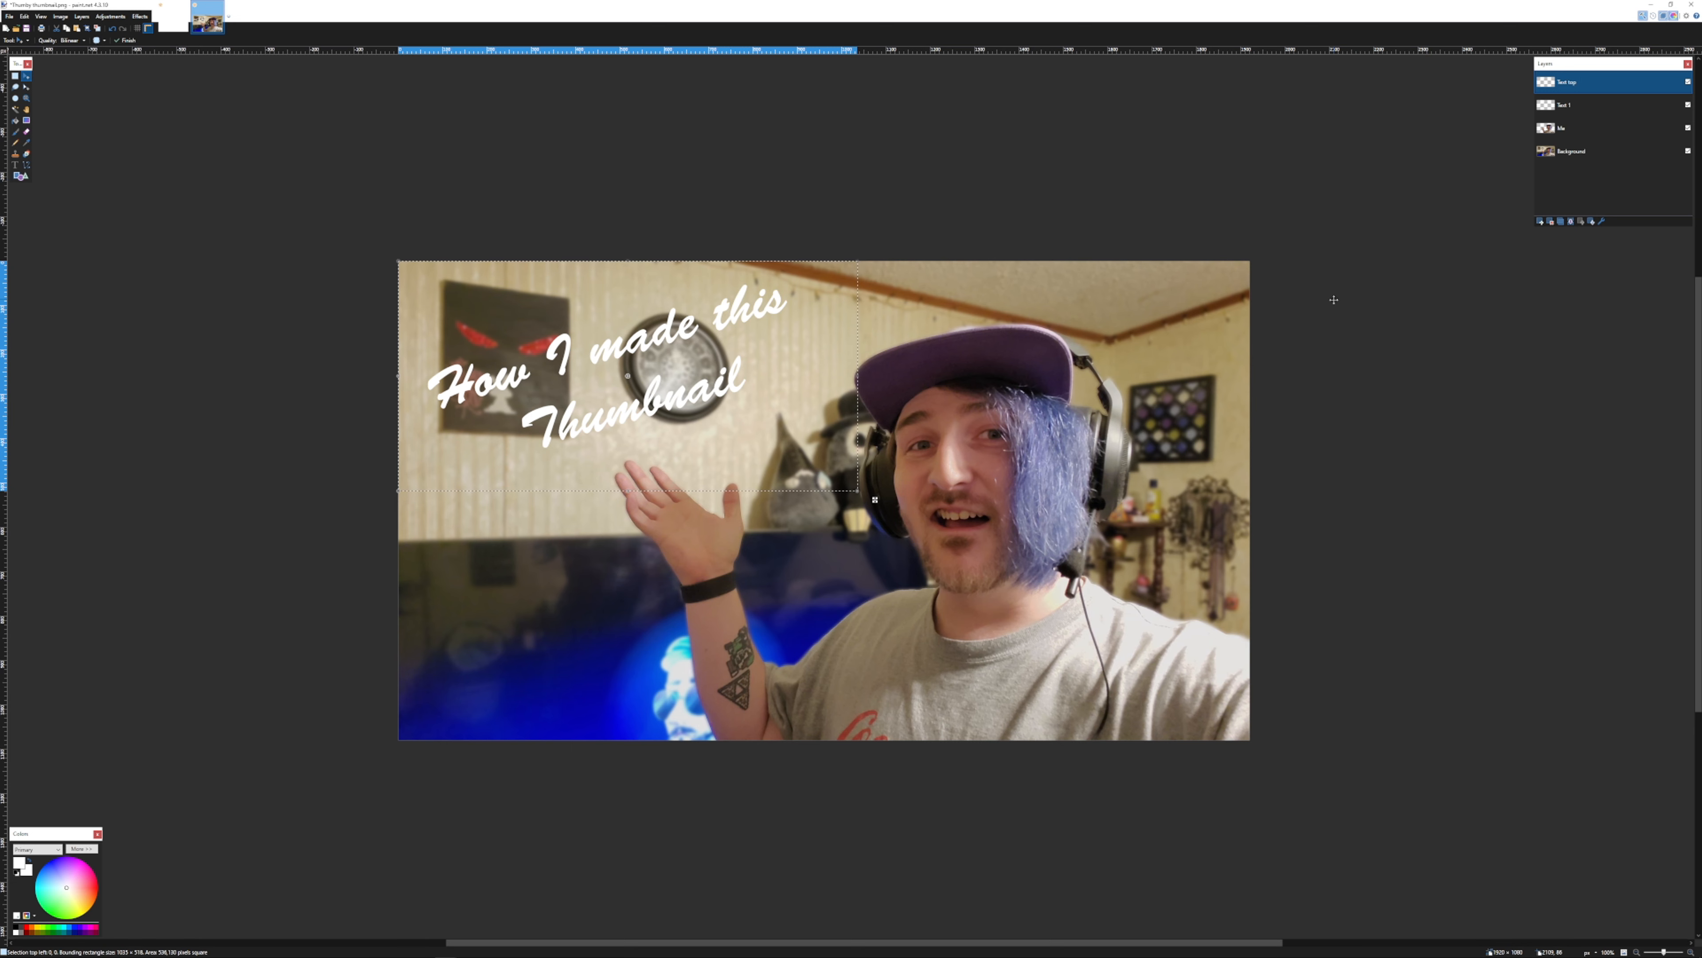
key("Right")
key("Right")
key("Up")
key("Up")
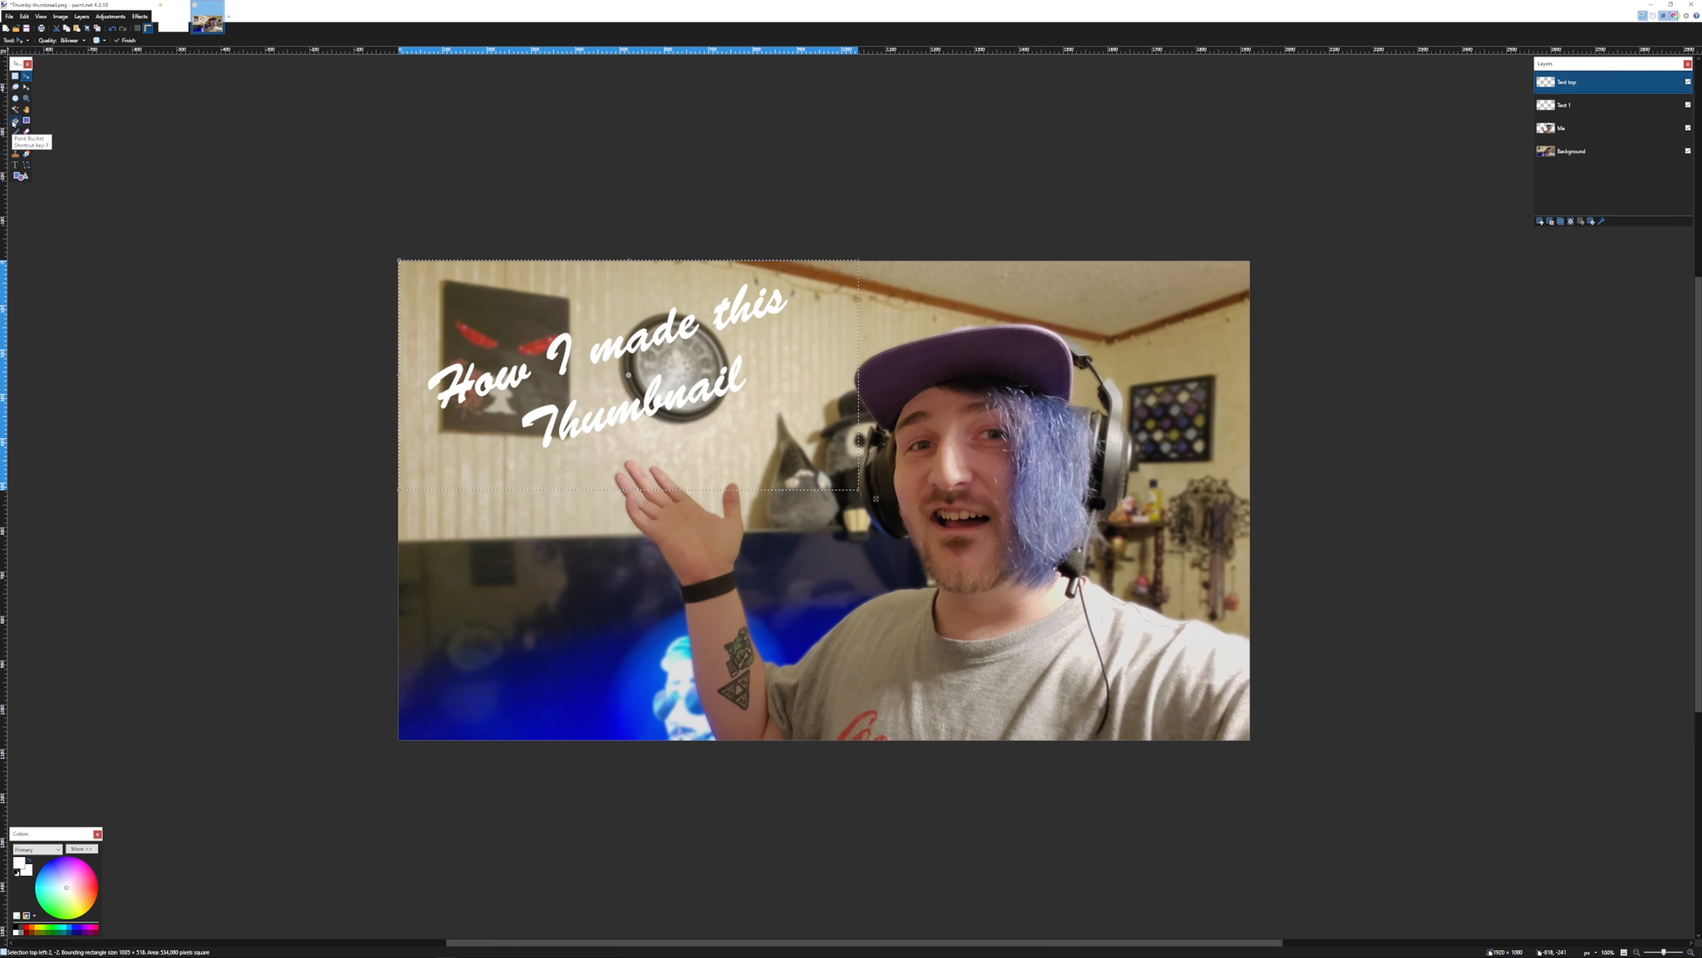
Set the primary colour to black and fill the lettering on the Text top layer with the Paint Bucket
left_click(15, 121)
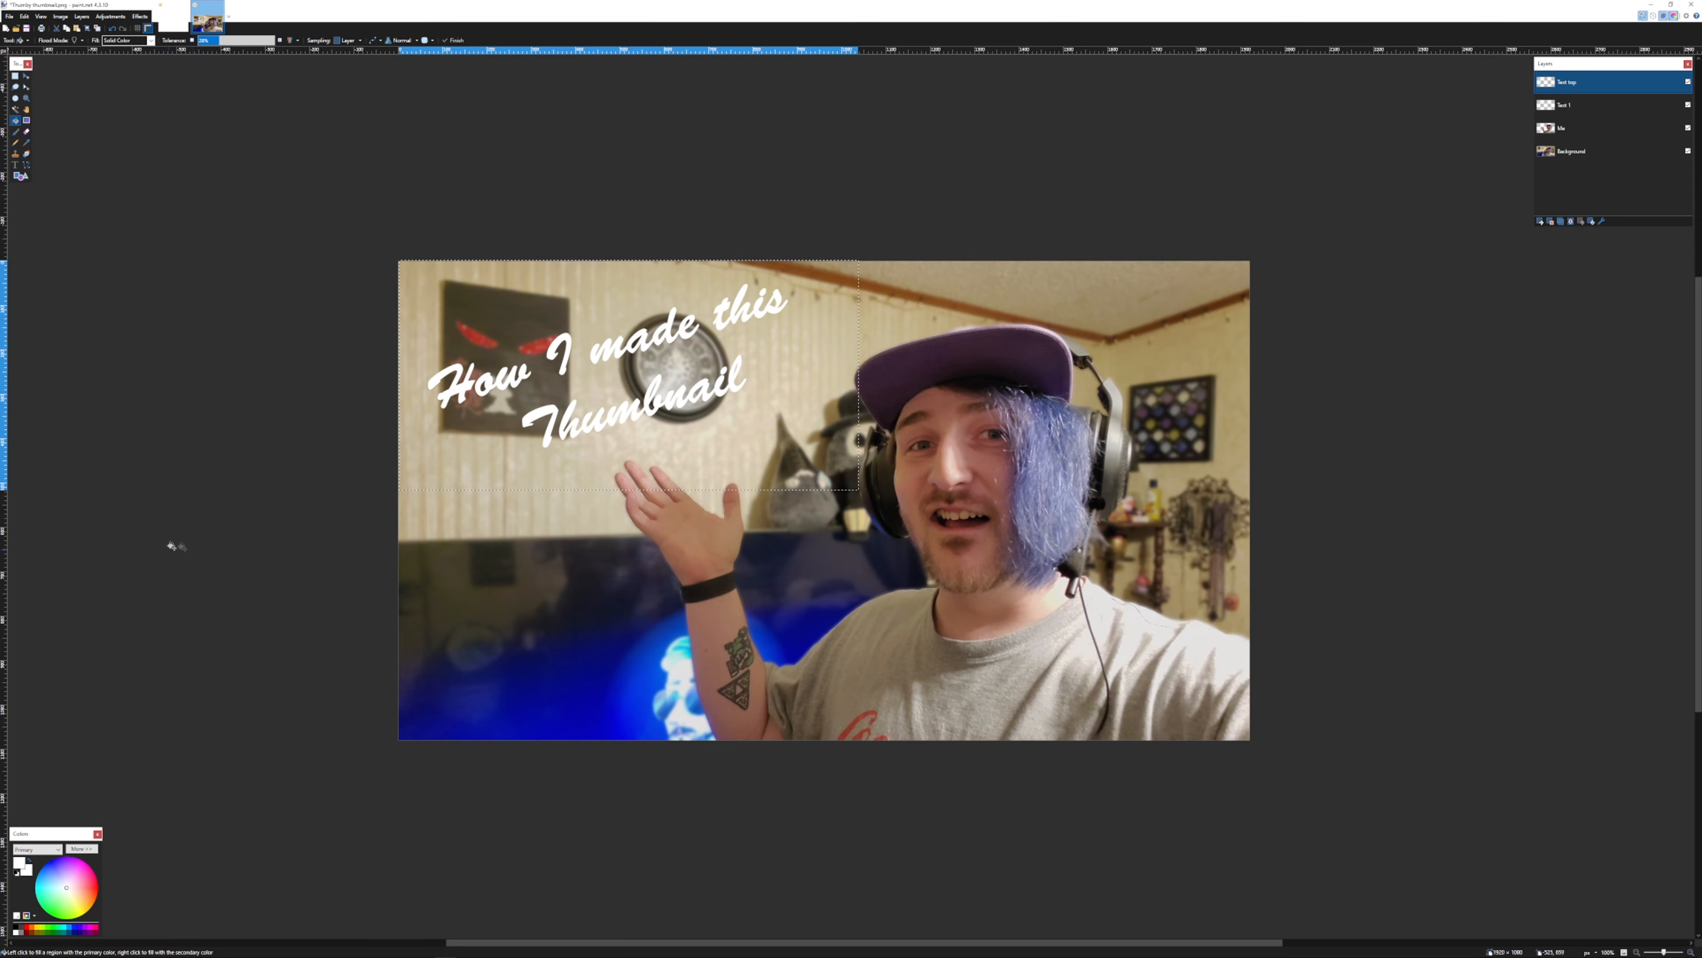
left_click(17, 915)
scroll(611, 351, "up", 2)
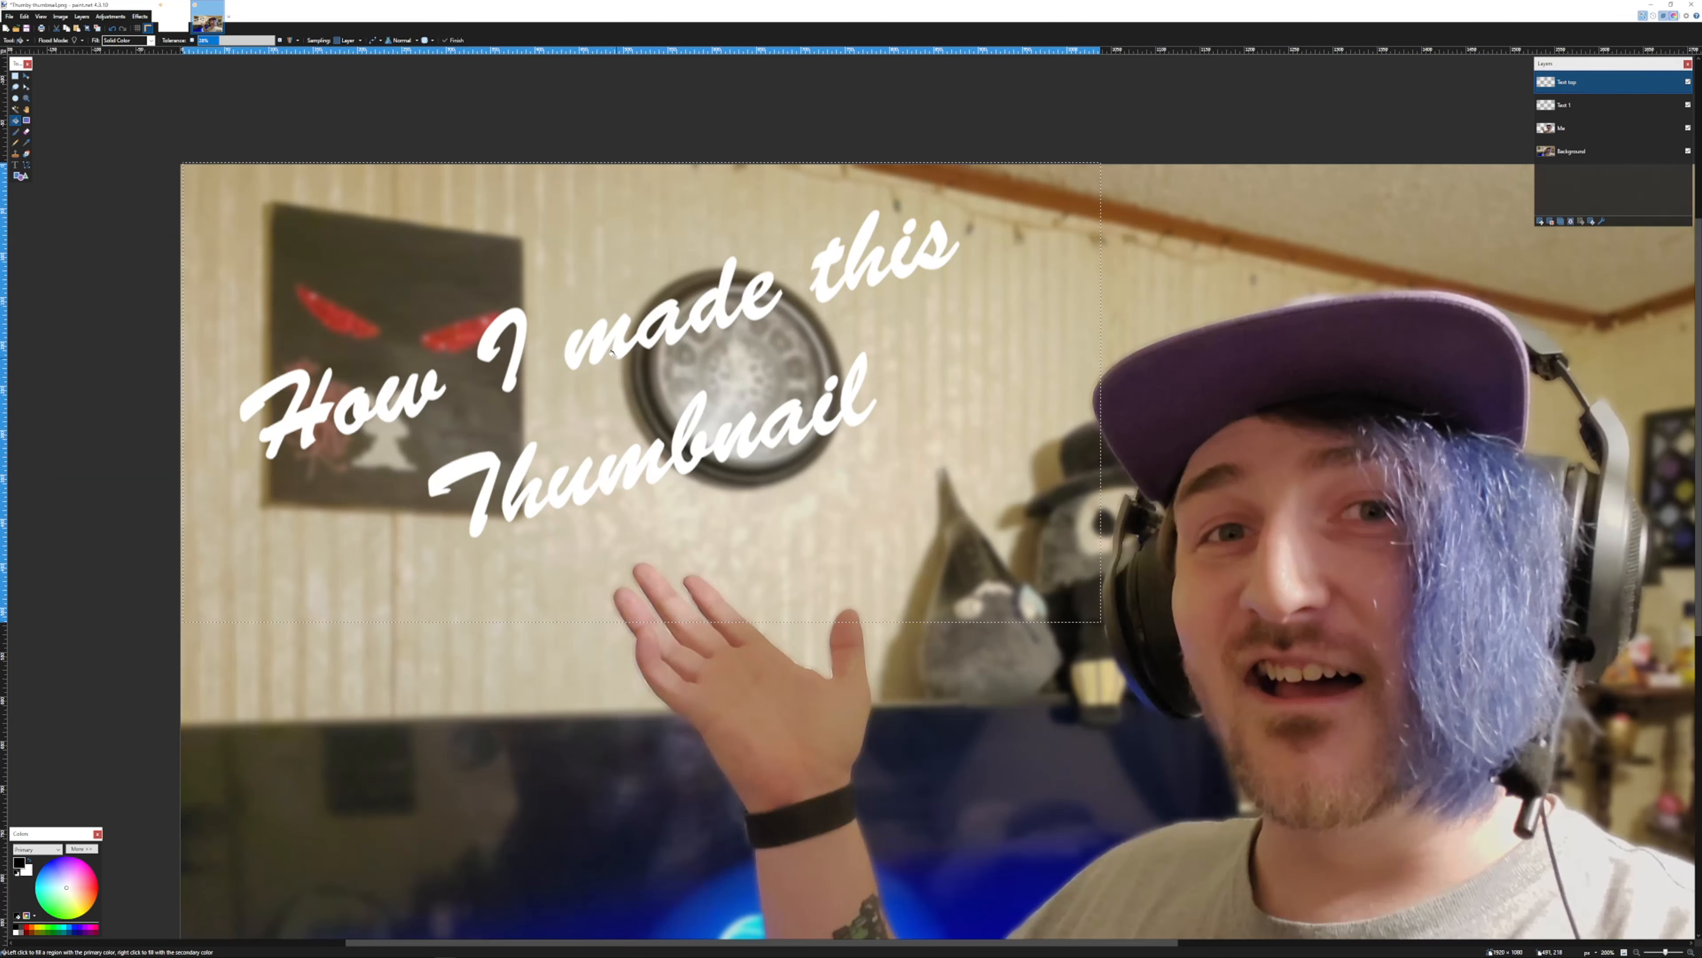
scroll(612, 351, "up", 3)
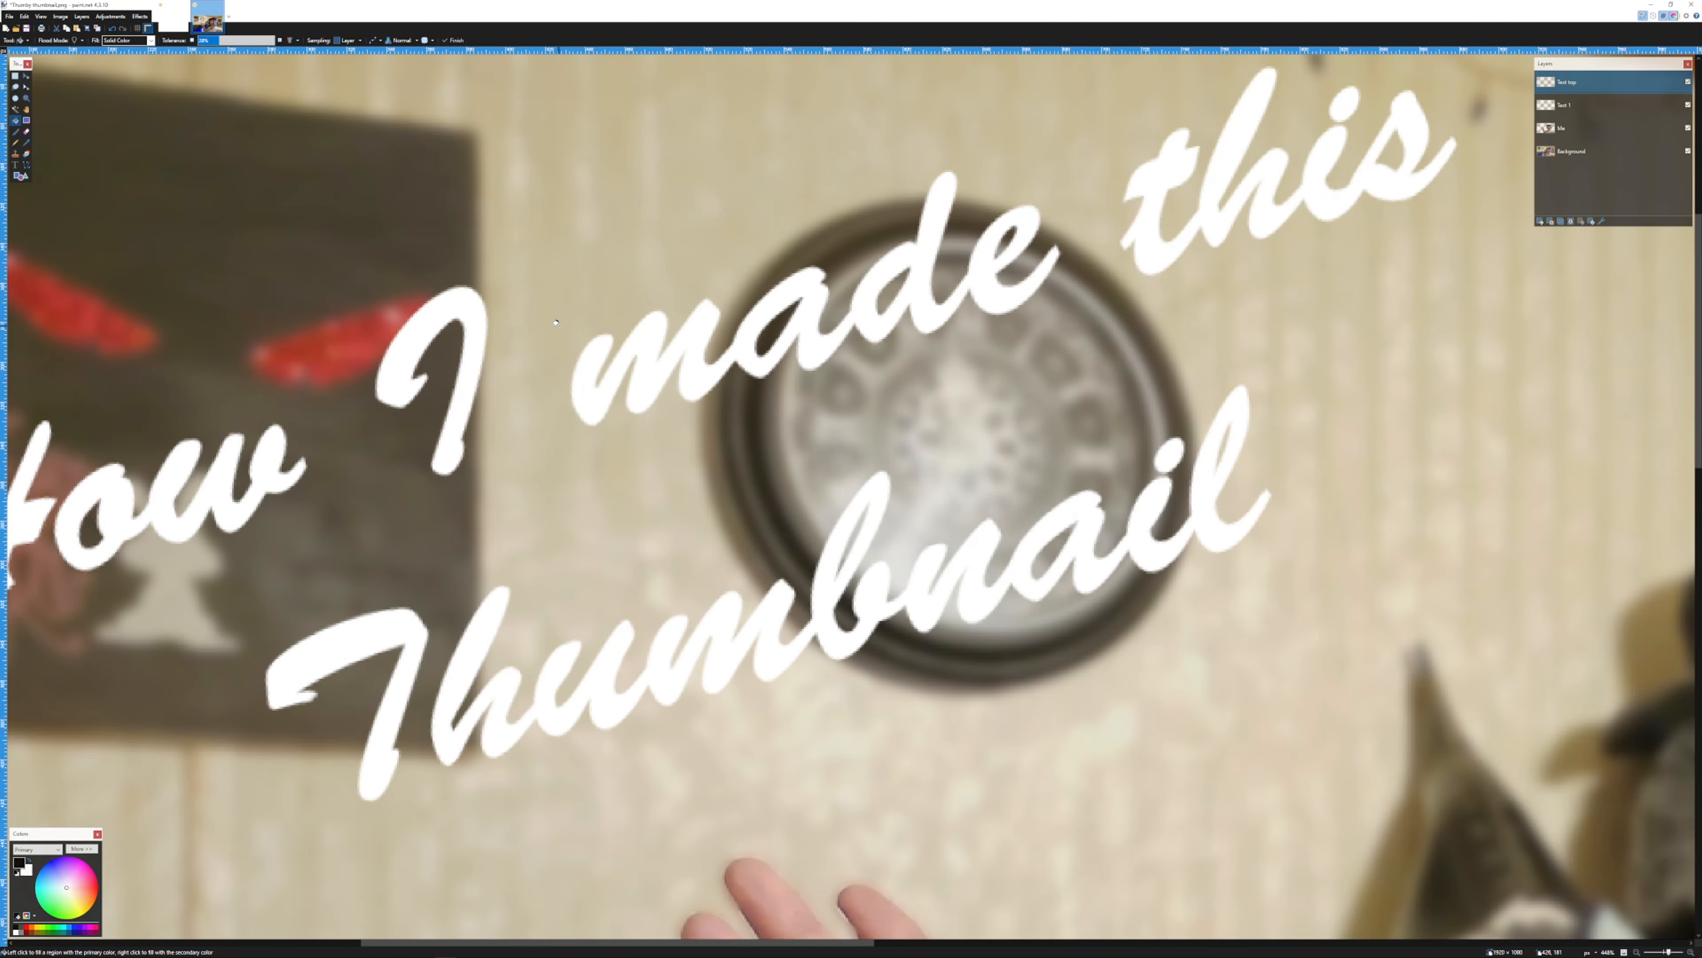
left_click(650, 356)
scroll(650, 356, "down", 3)
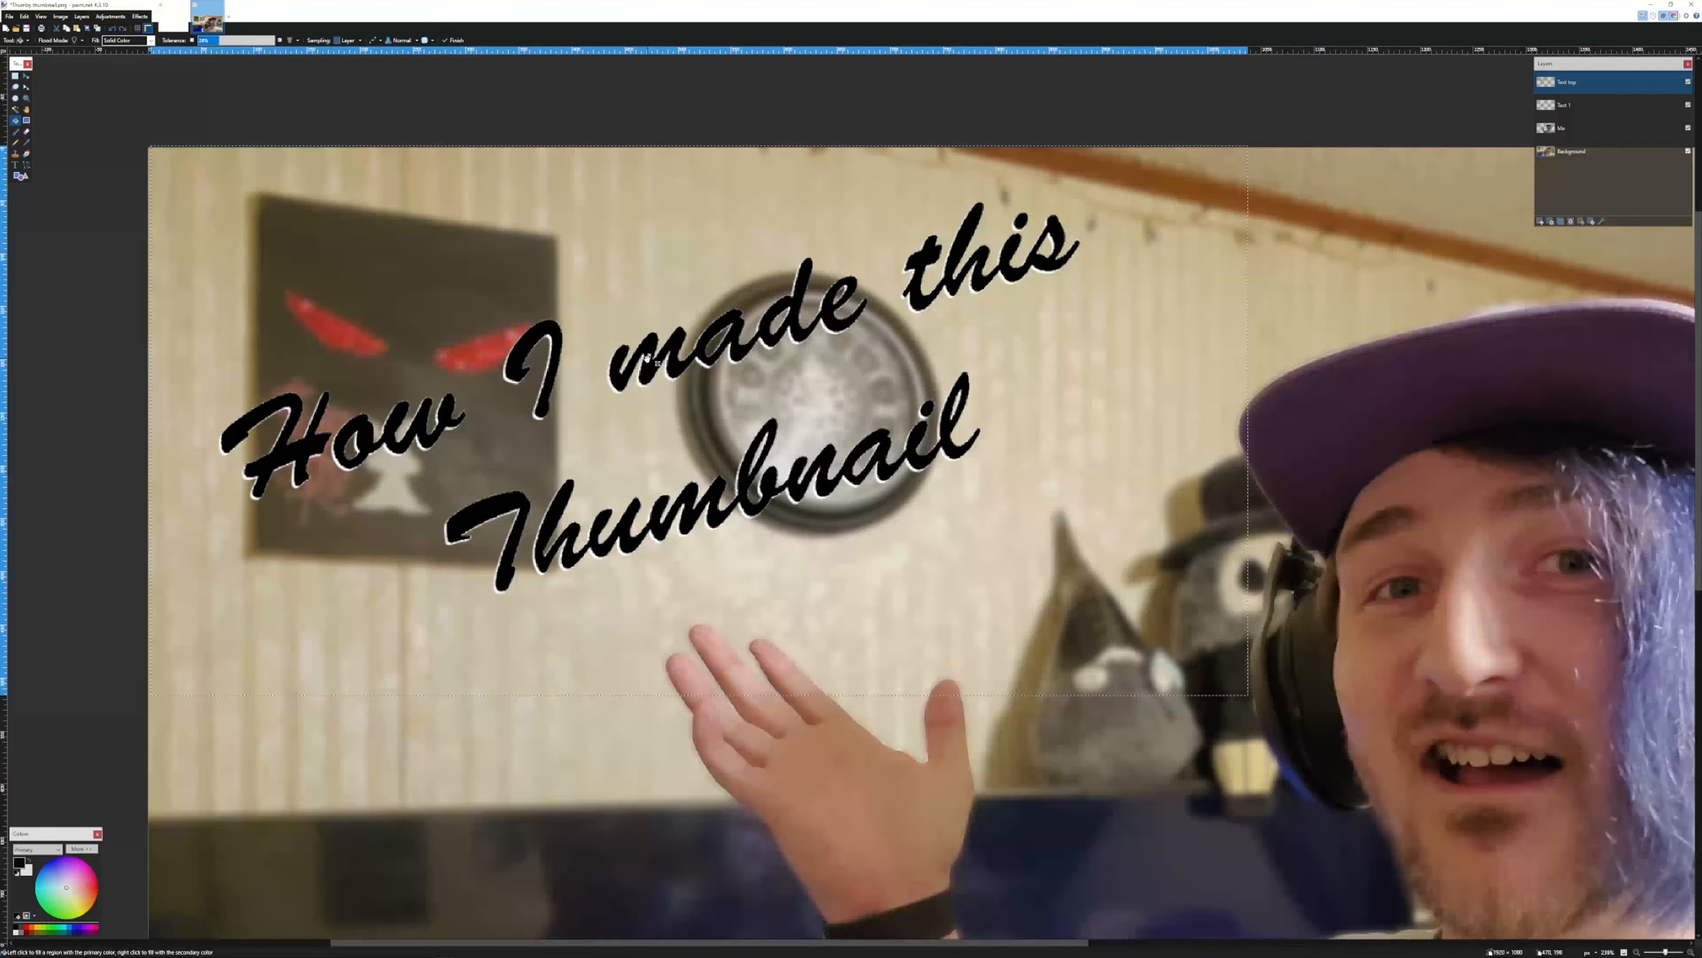
scroll(697, 348, "down", 1)
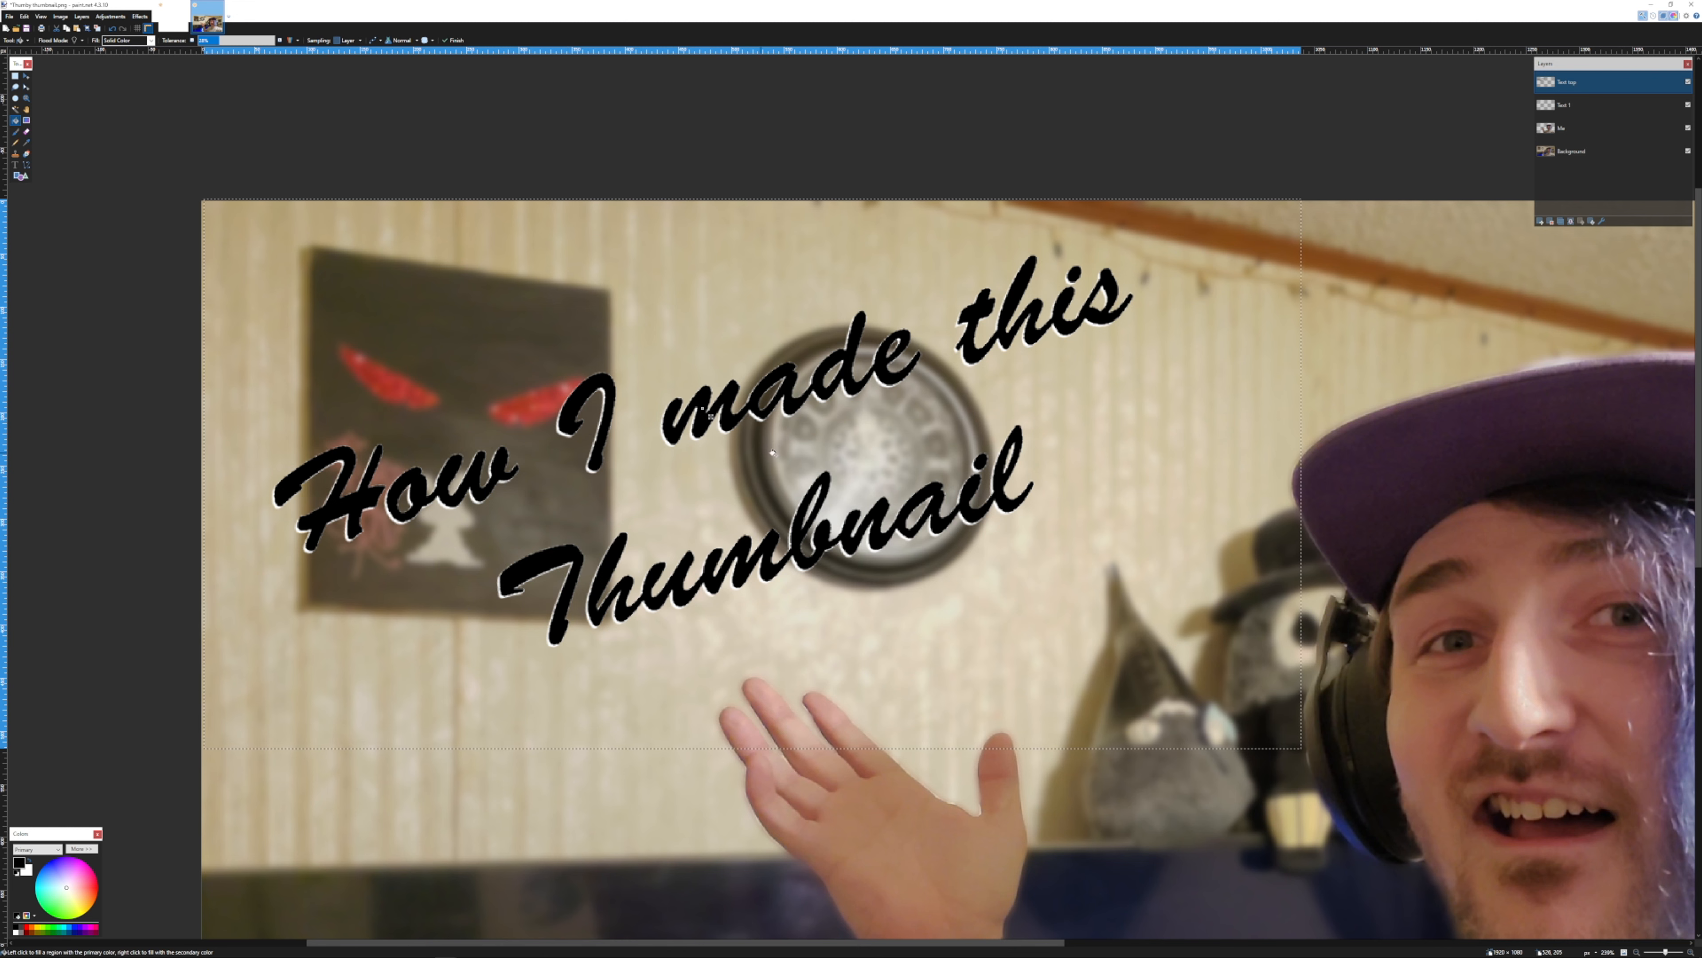
scroll(807, 400, "down", 2)
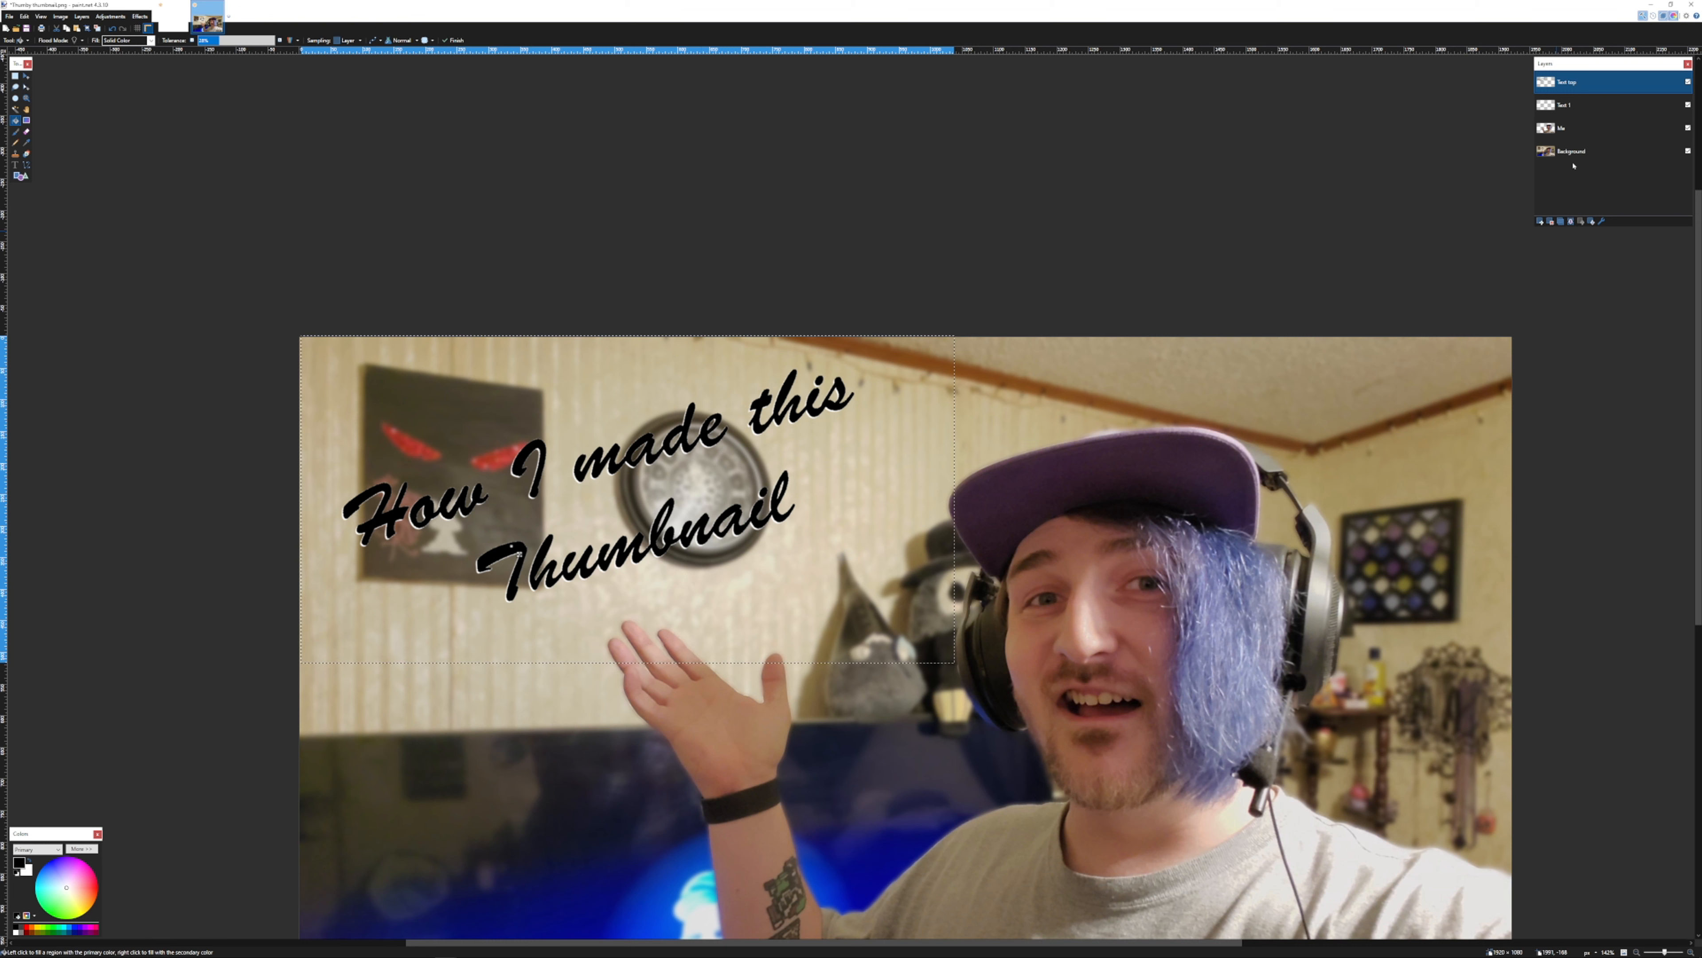
Try the Text 1 layer above Text top, and return the two layers to their original order
left_click_drag(1572, 104, 1575, 81)
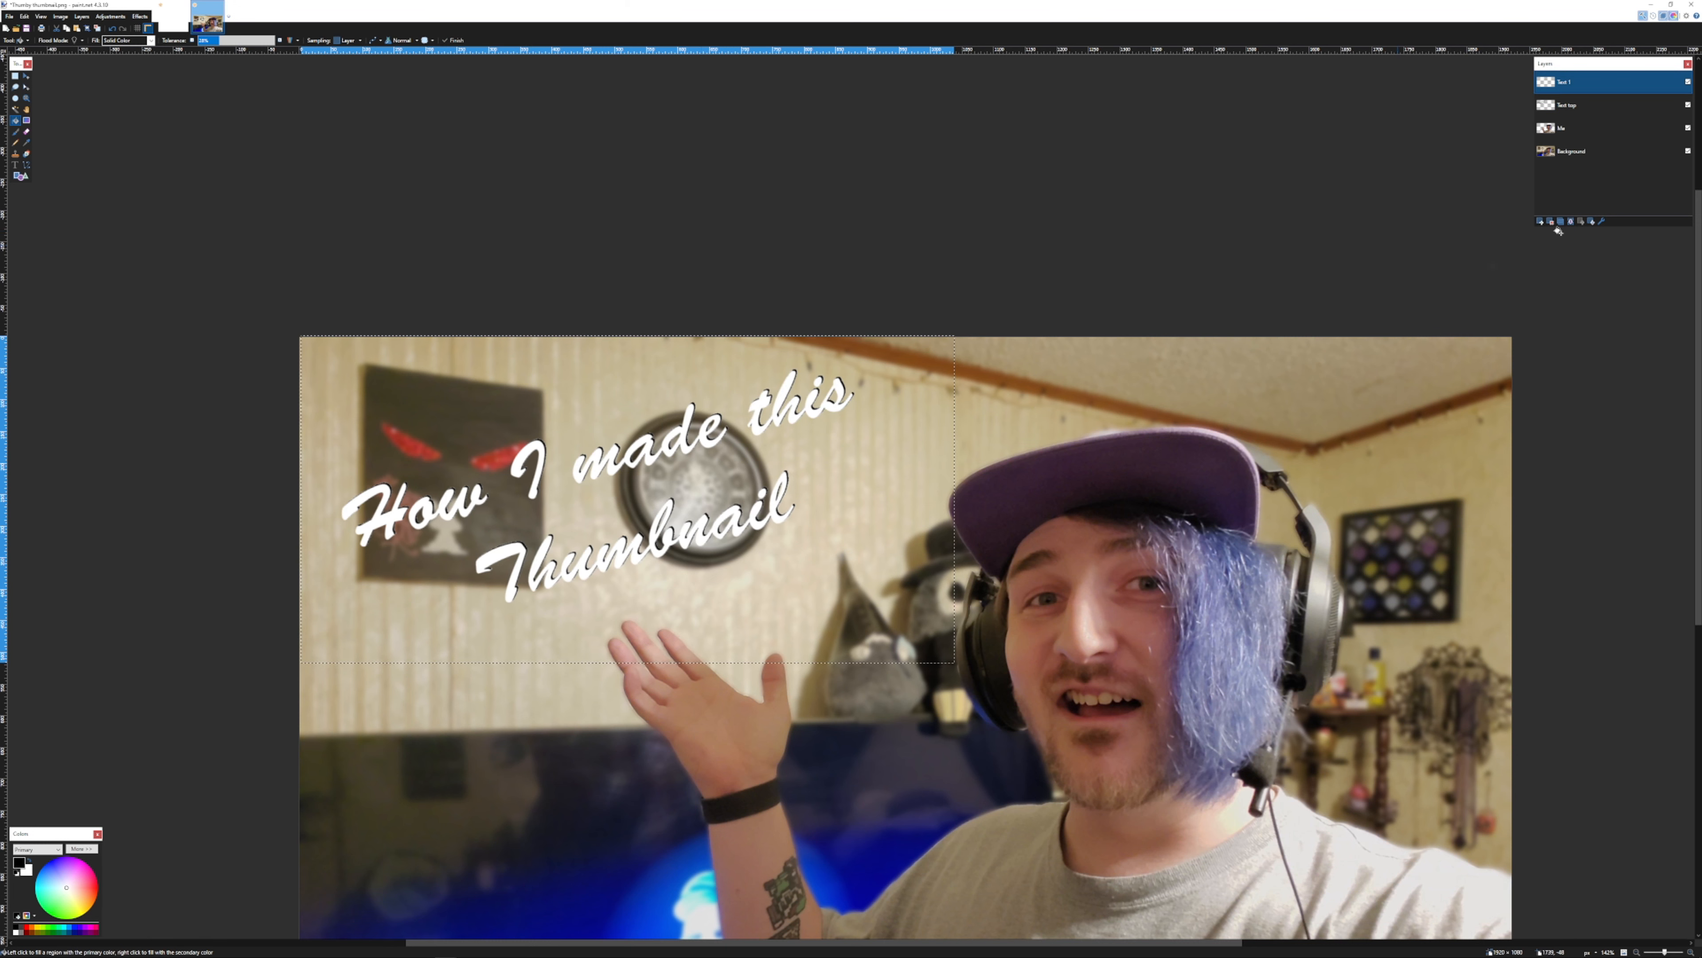
left_click_drag(1574, 112, 1575, 81)
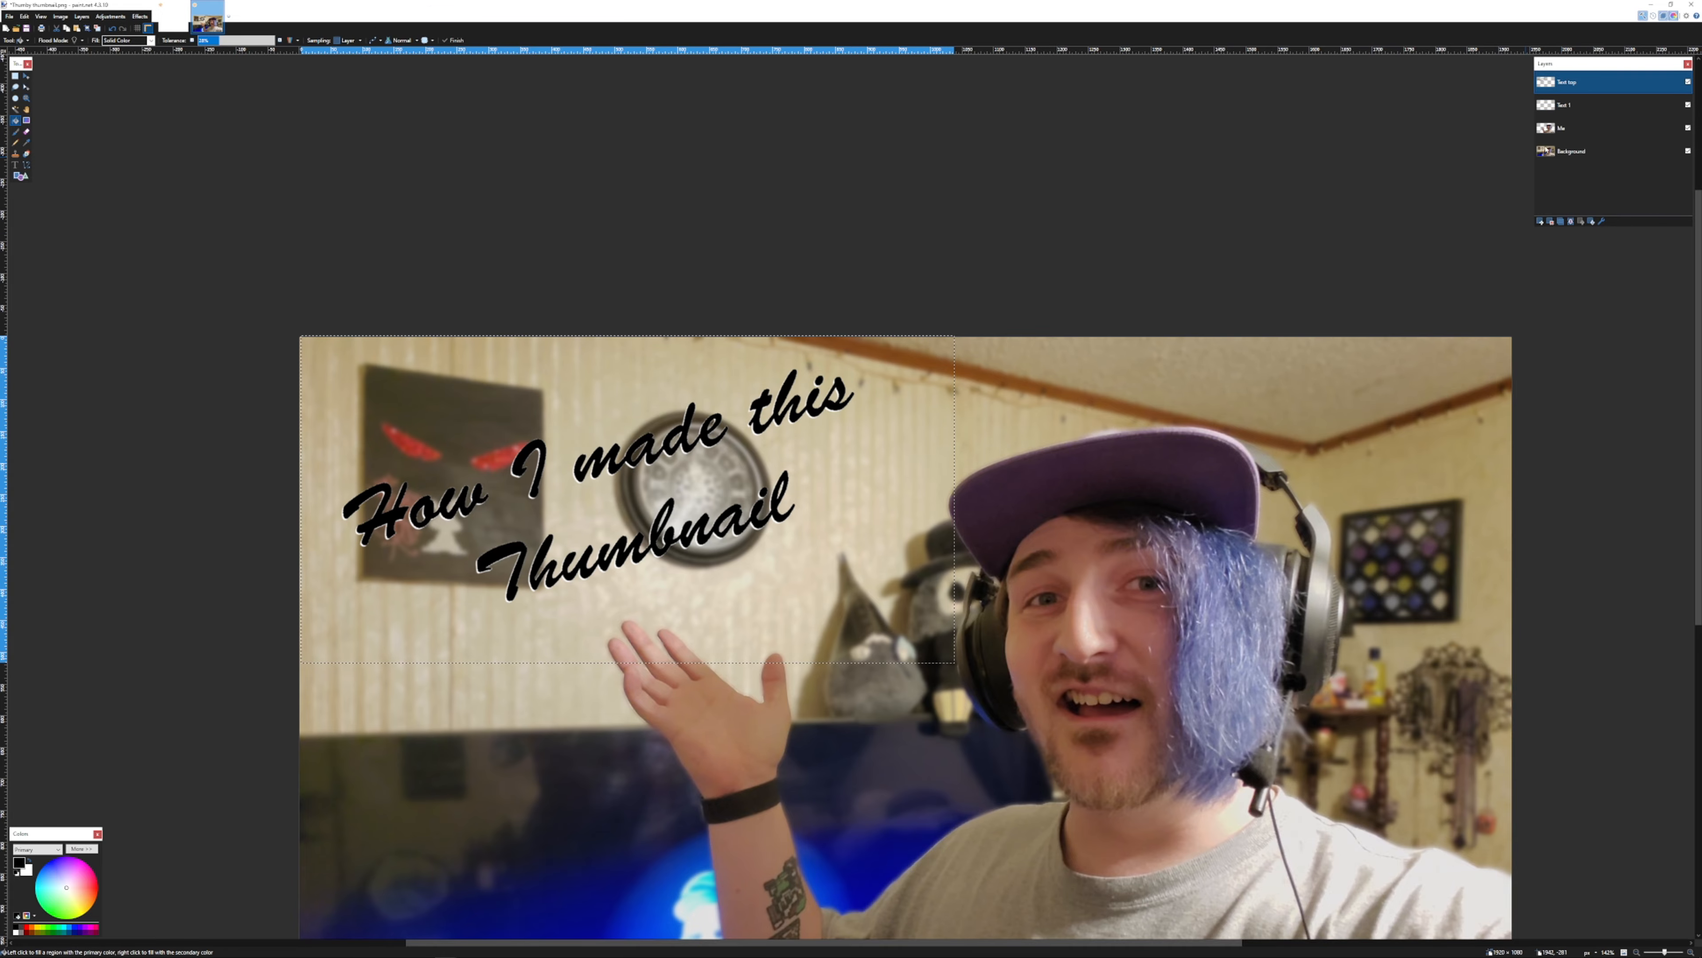
Fill the lettering on the Text 1 layer with black
left_click(1566, 114)
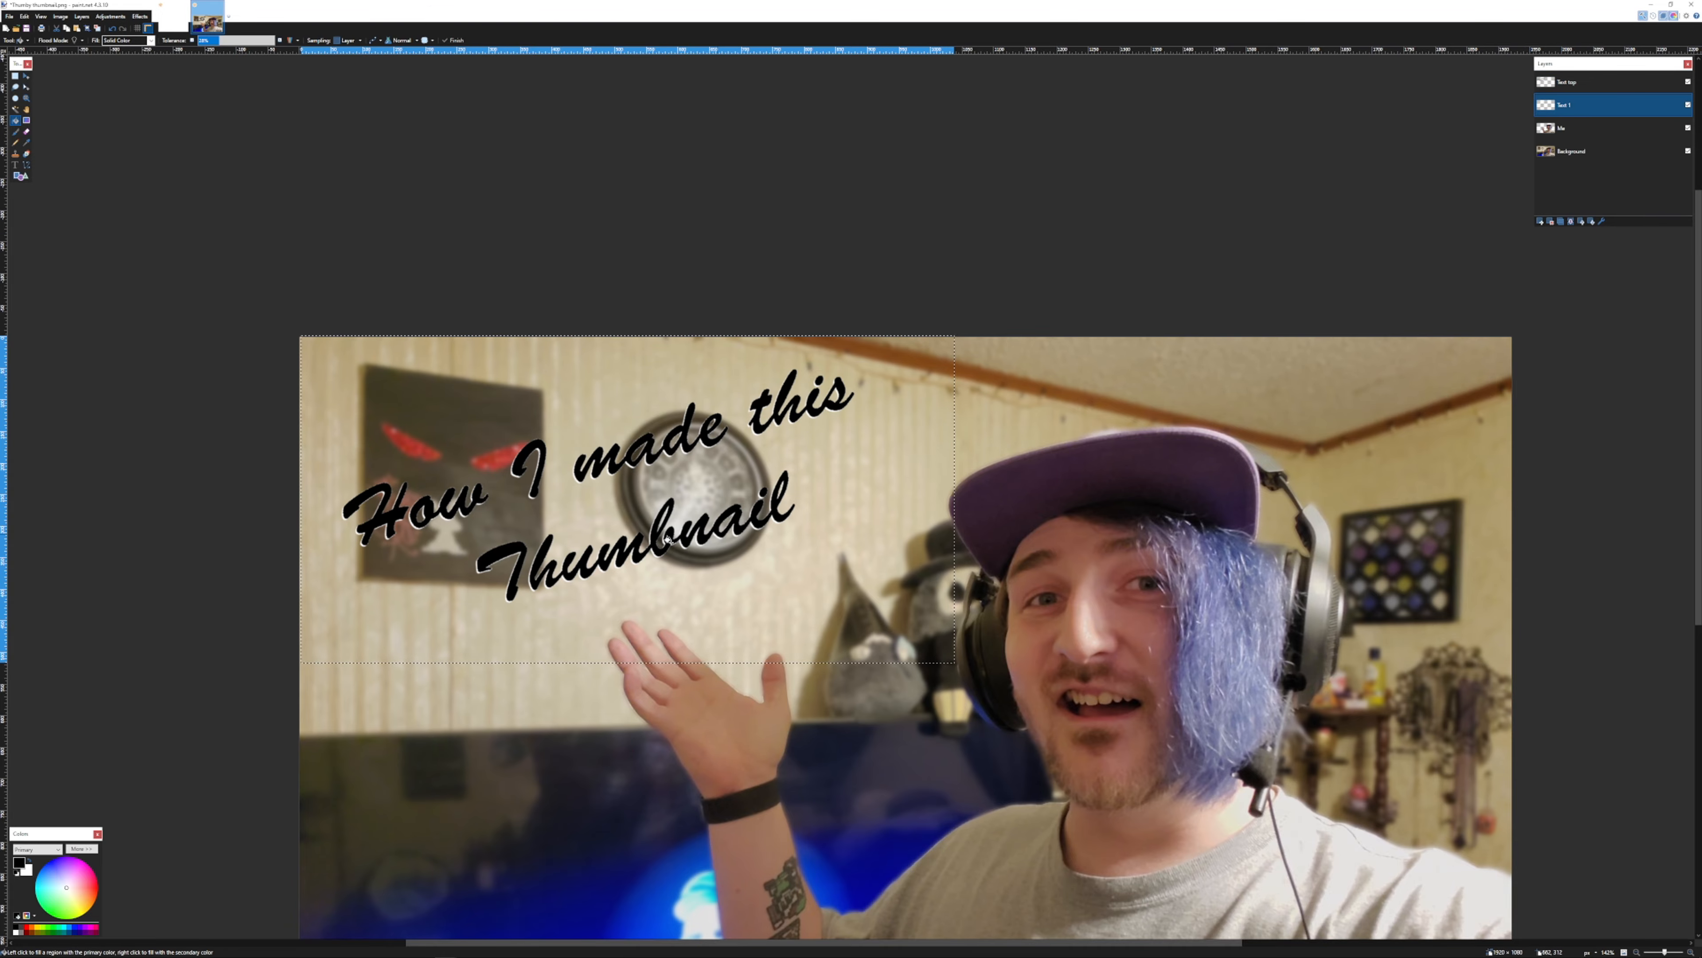
scroll(666, 537, "up", 5)
left_click(644, 524)
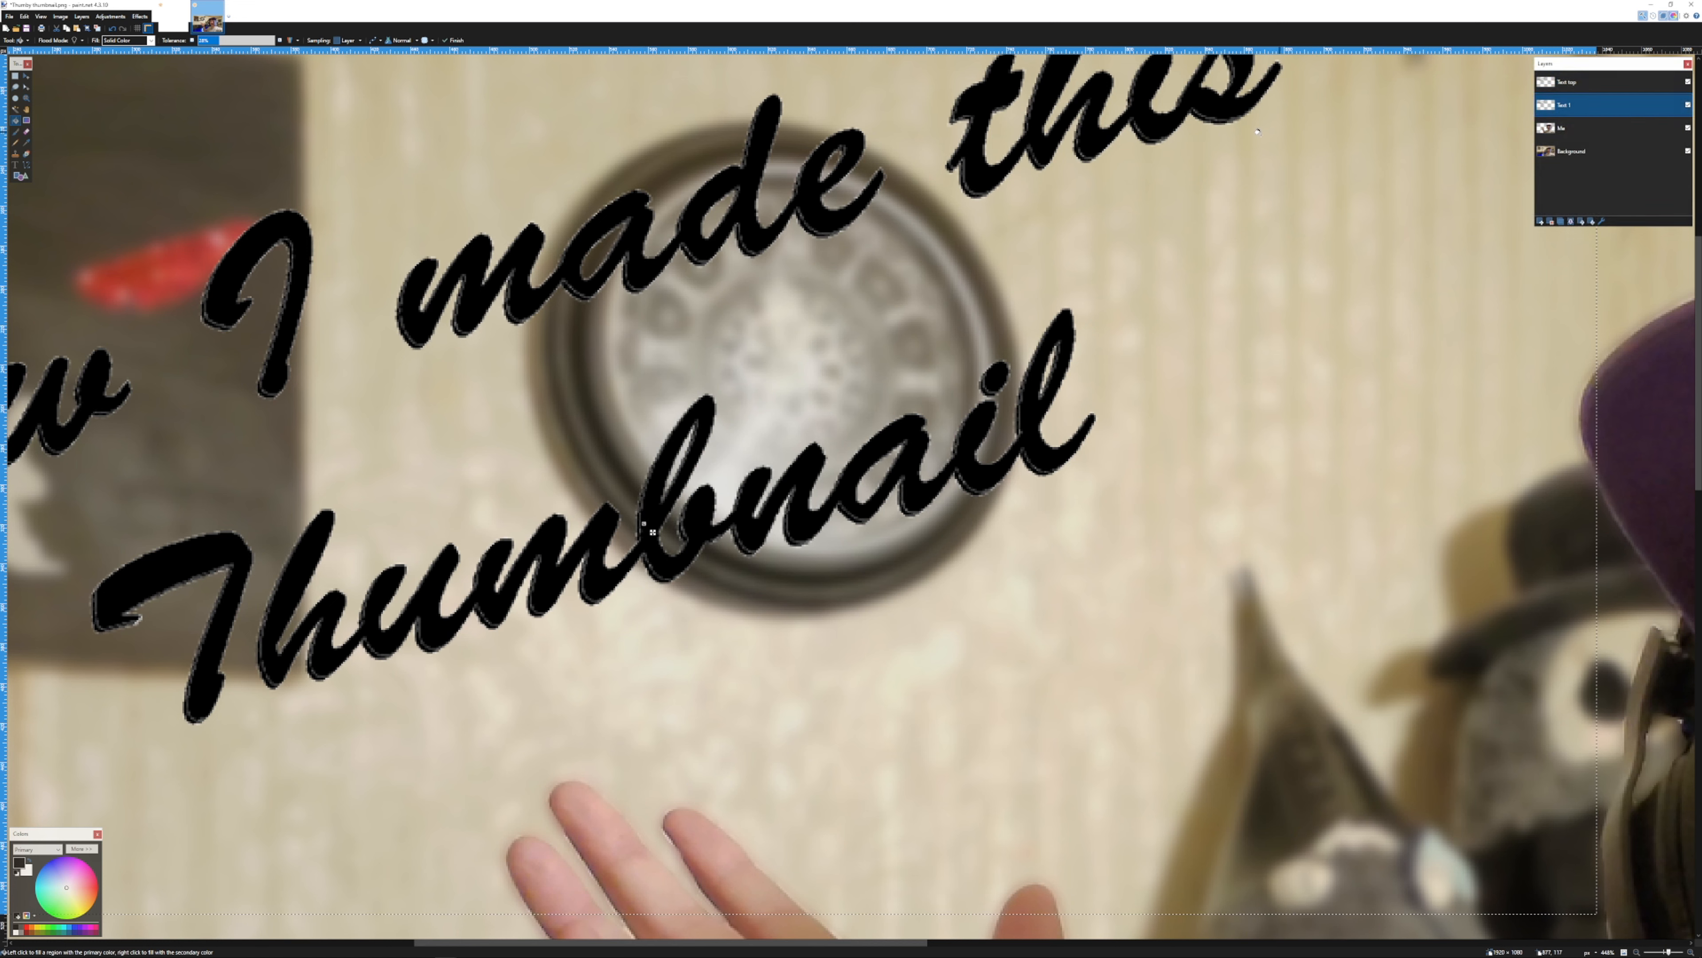
scroll(1699, 102, "down", 4)
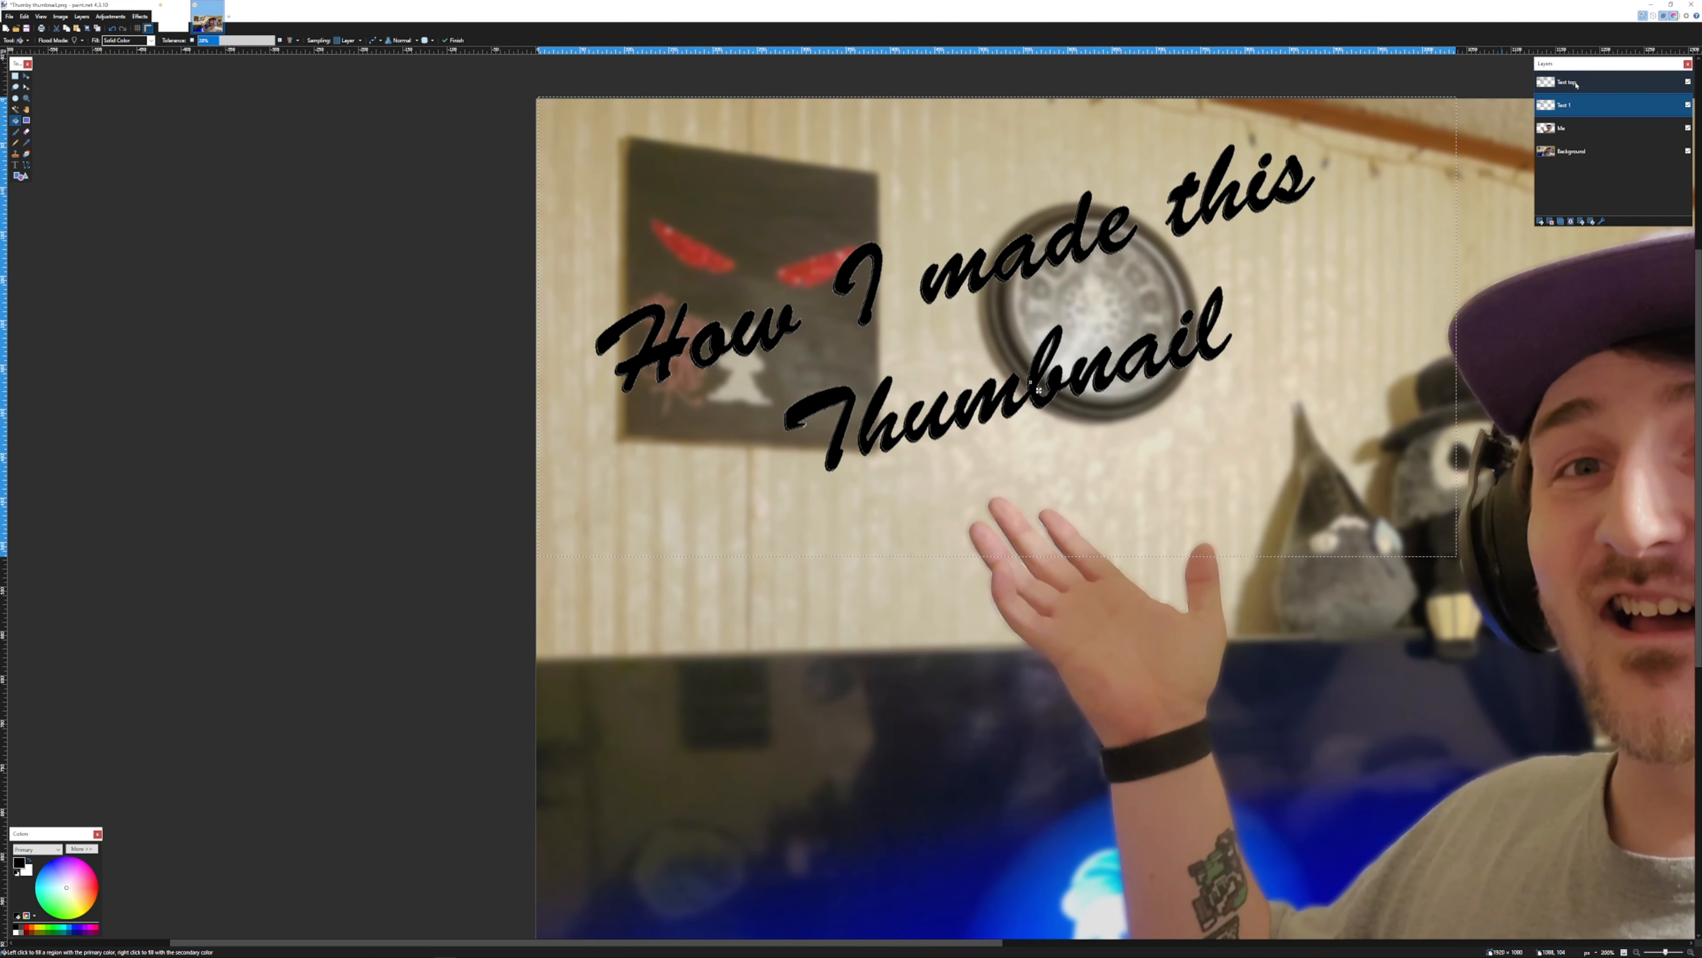
Fill the lettering on the Text top layer with the white secondary colour
left_click(1595, 82)
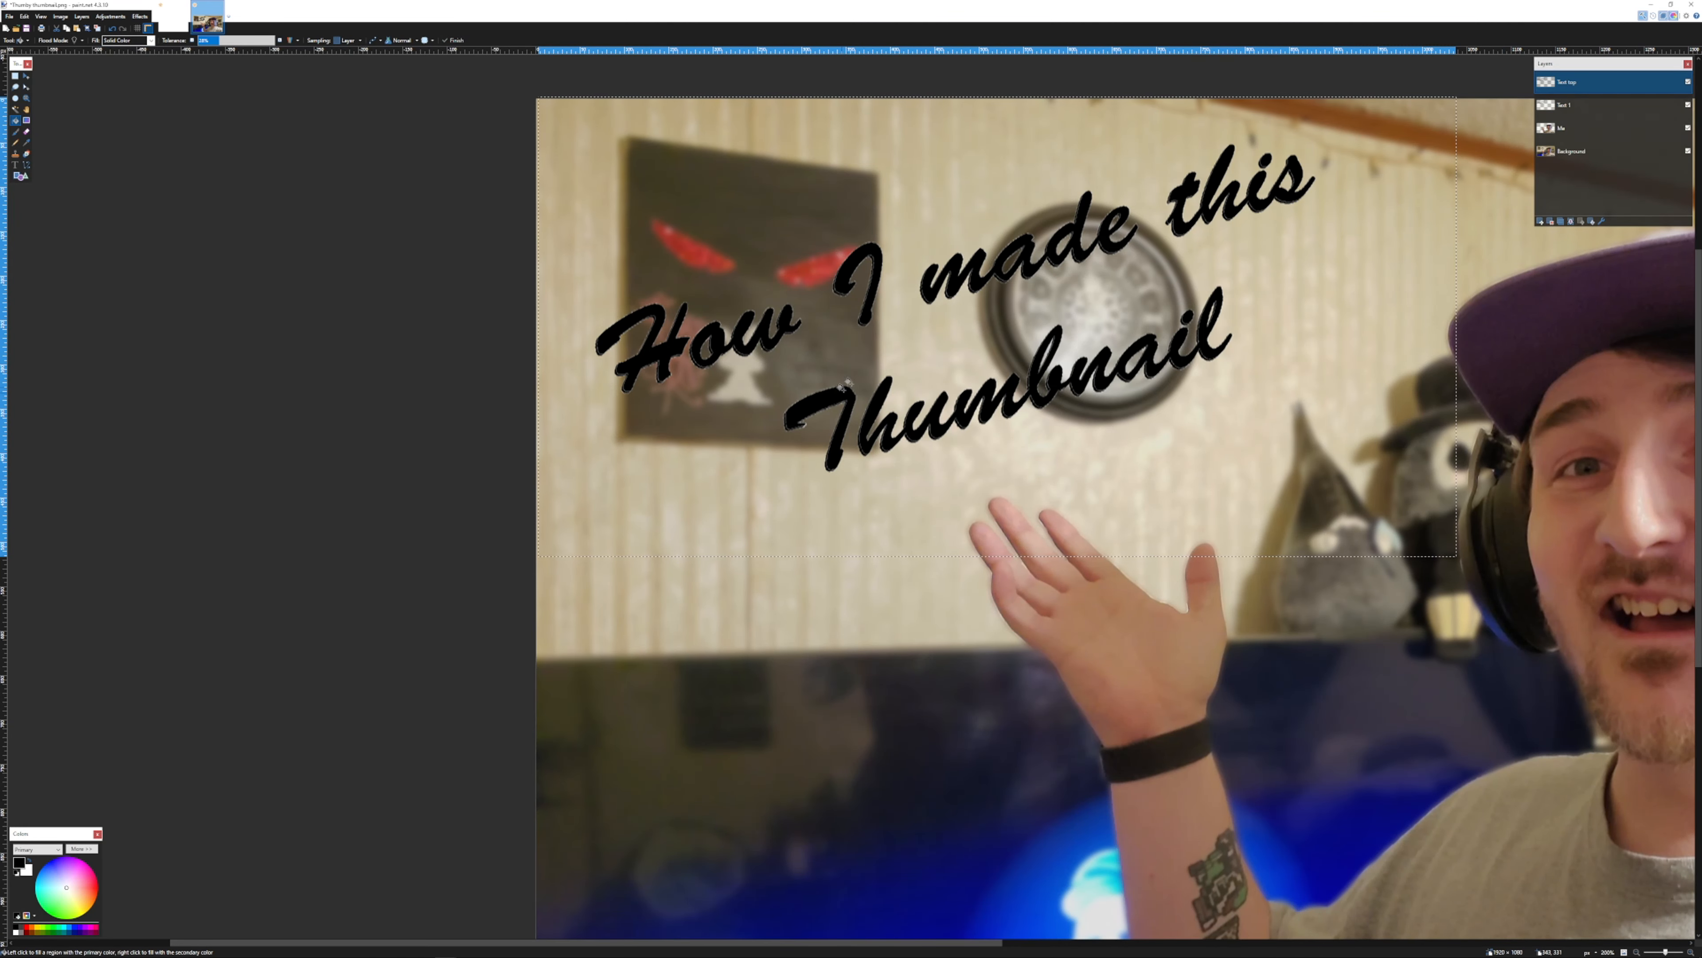
right_click(755, 331)
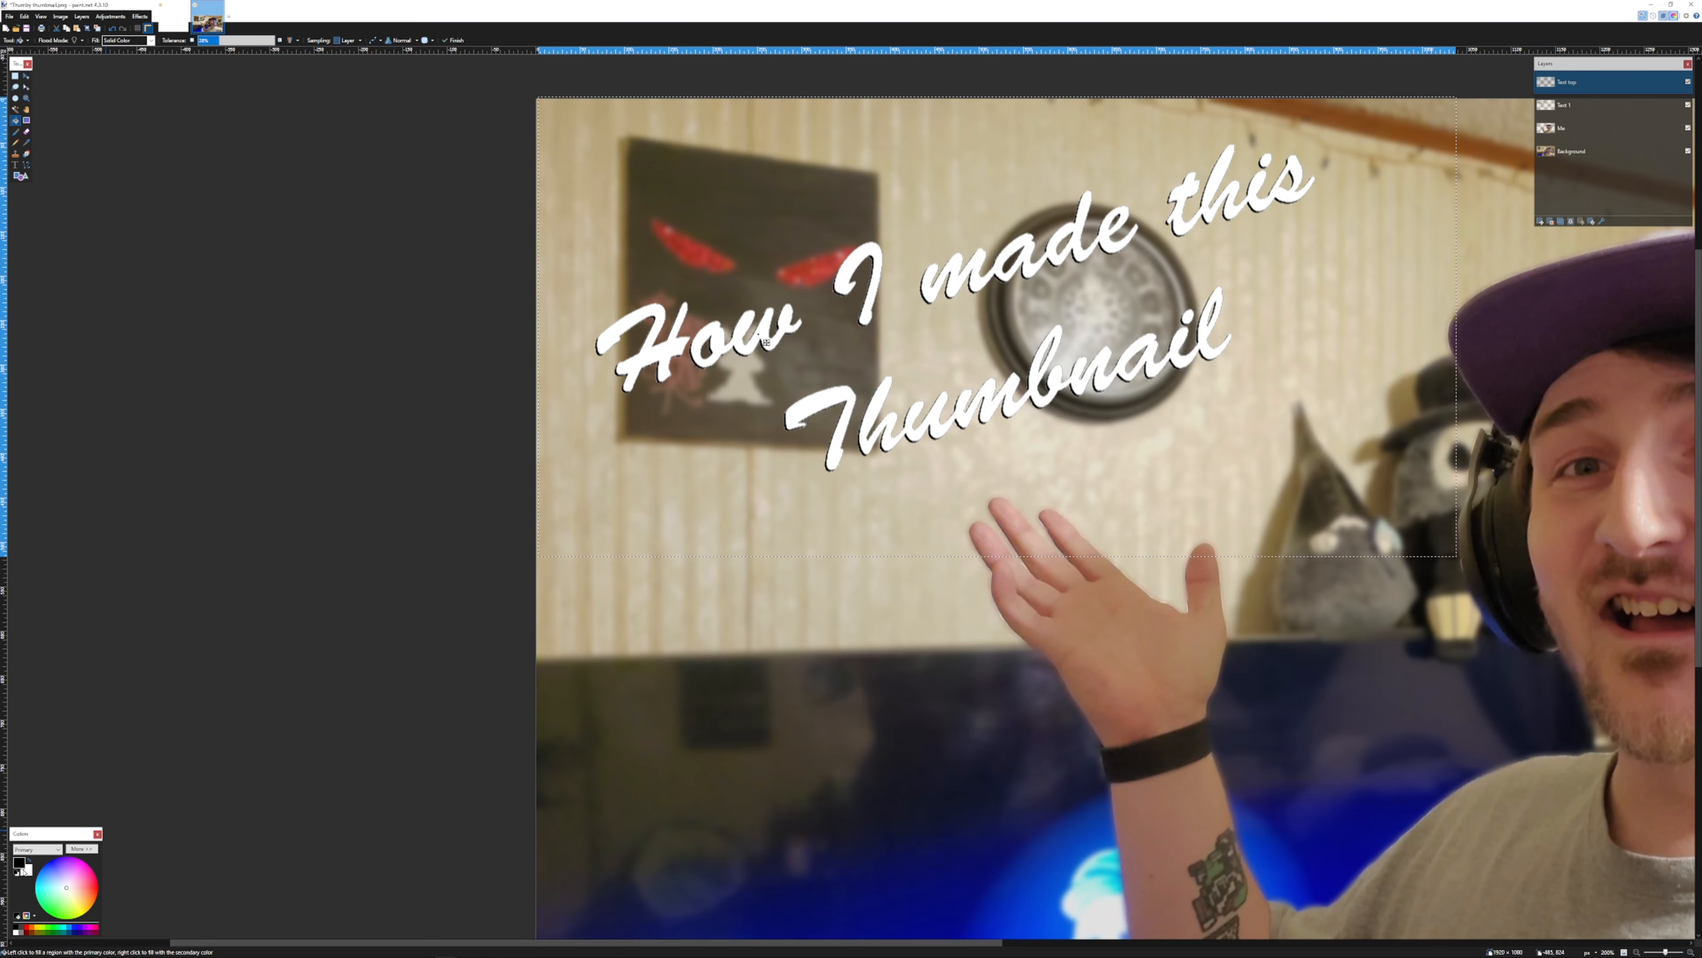
scroll(720, 570, "up", 2)
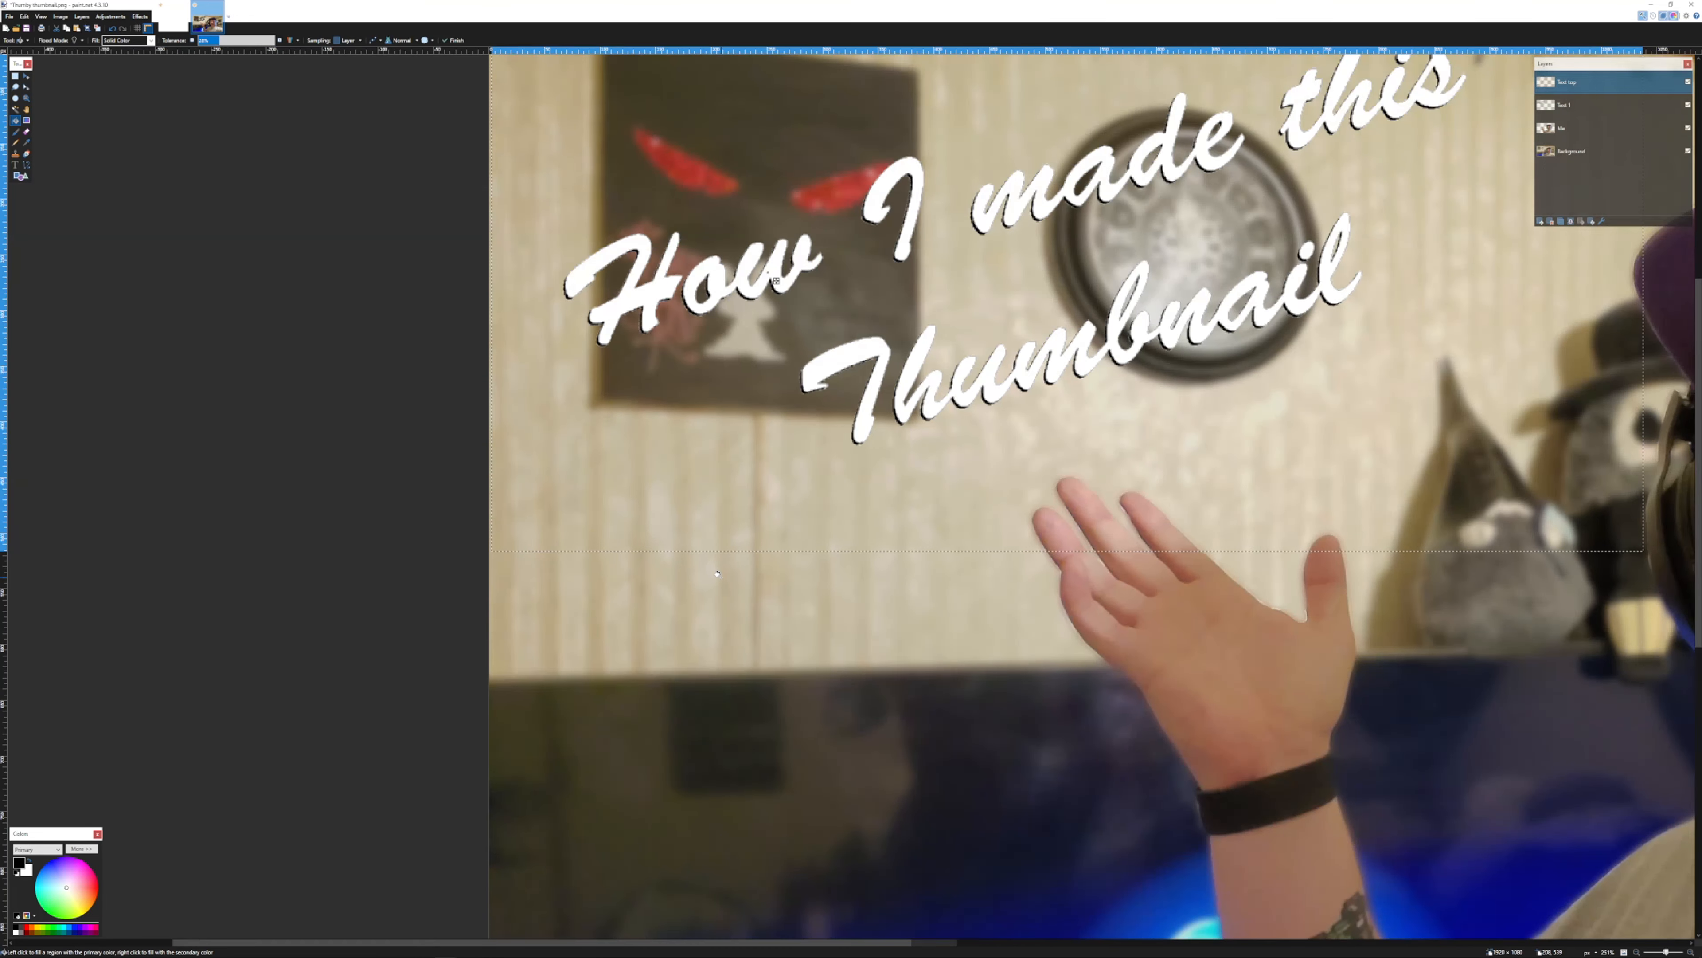
scroll(724, 563, "down", 2)
left_click_drag(766, 342, 712, 448)
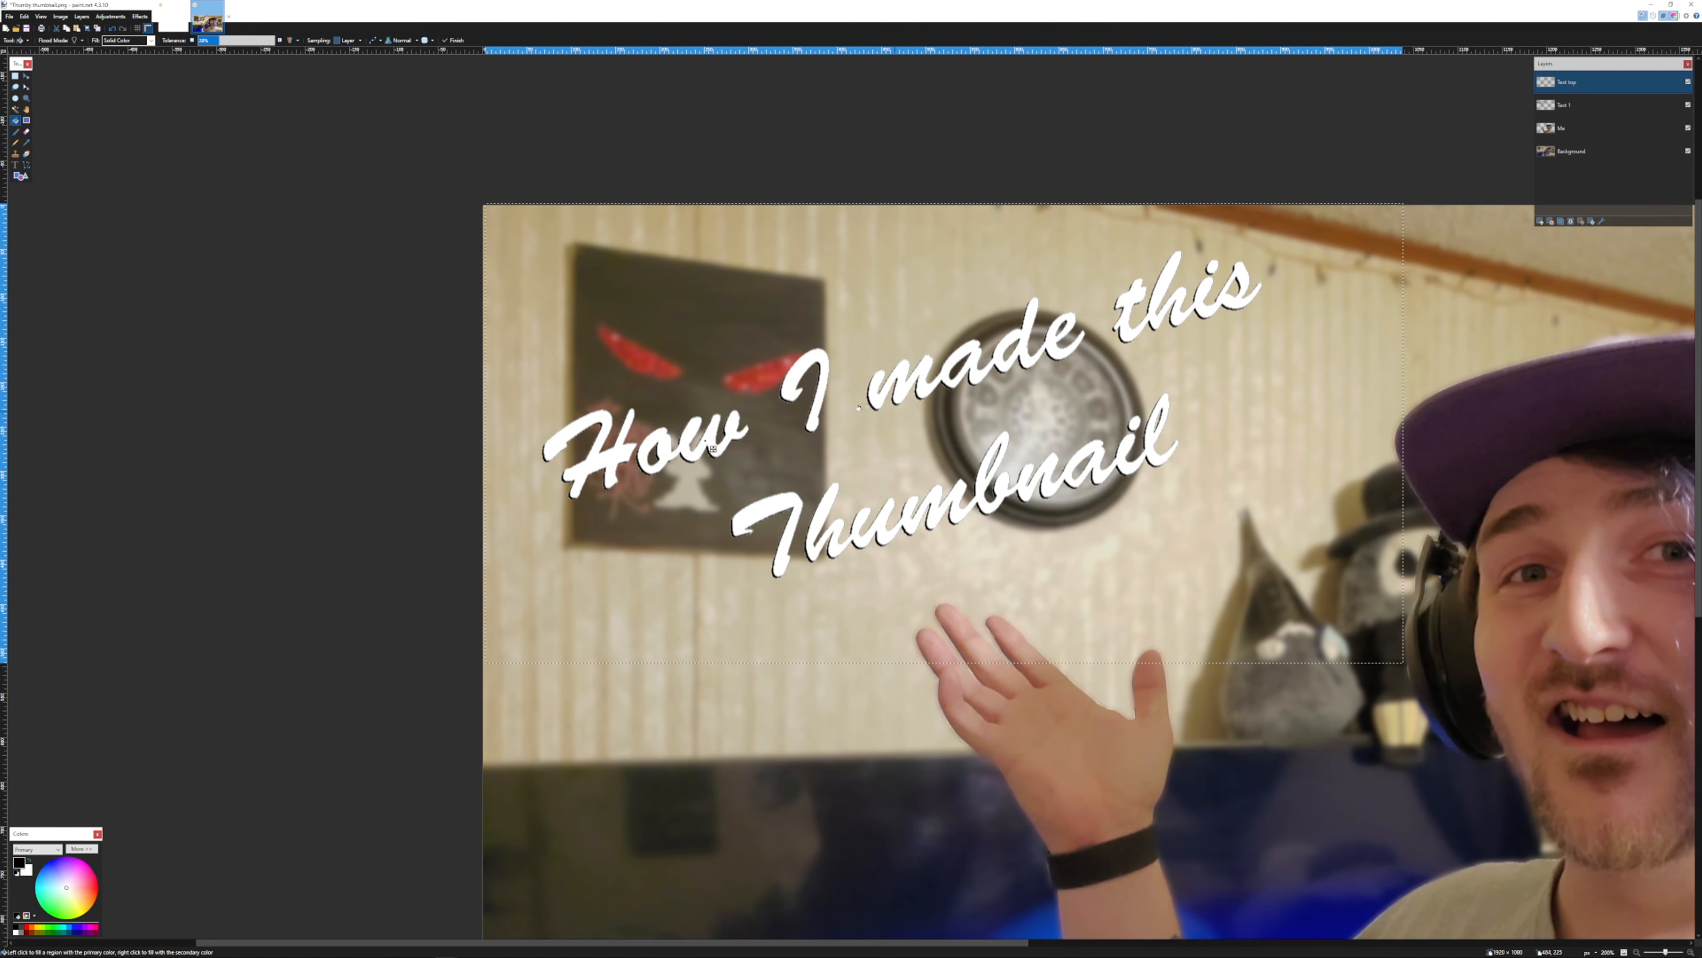
Nudge the white Text top lettering a few pixels further right and up to widen the shadow offset, and deselect it
left_click(27, 77)
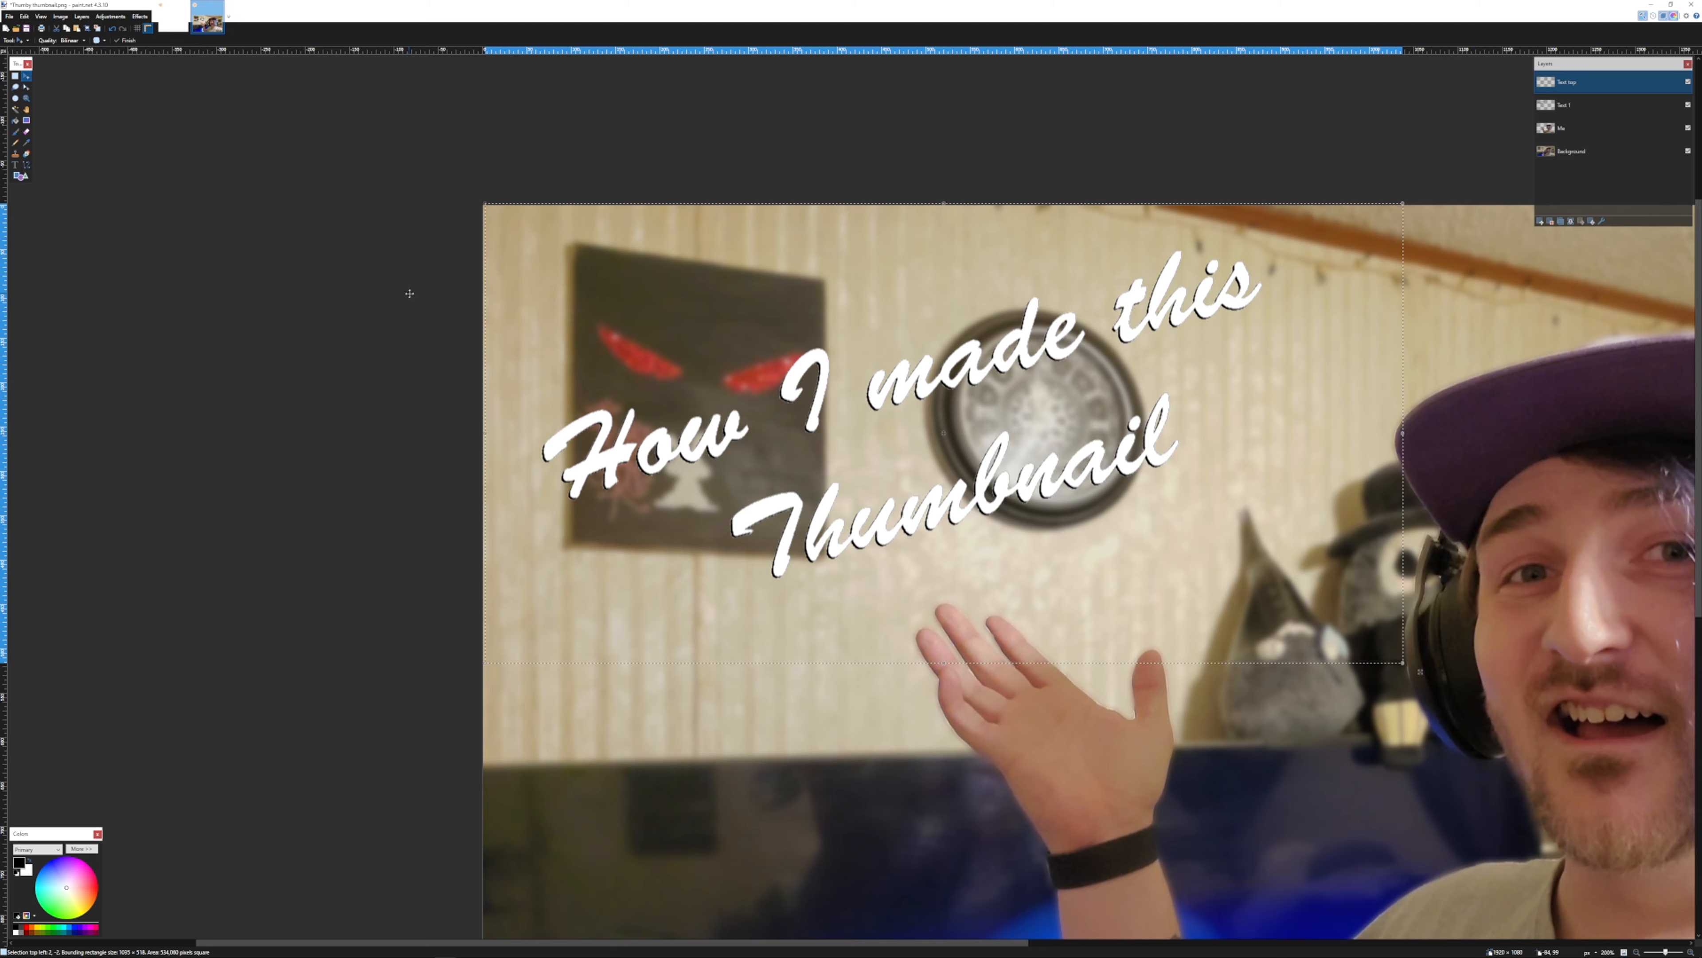
key("Right")
key("Right")
key("Up")
key("Up")
key("Right")
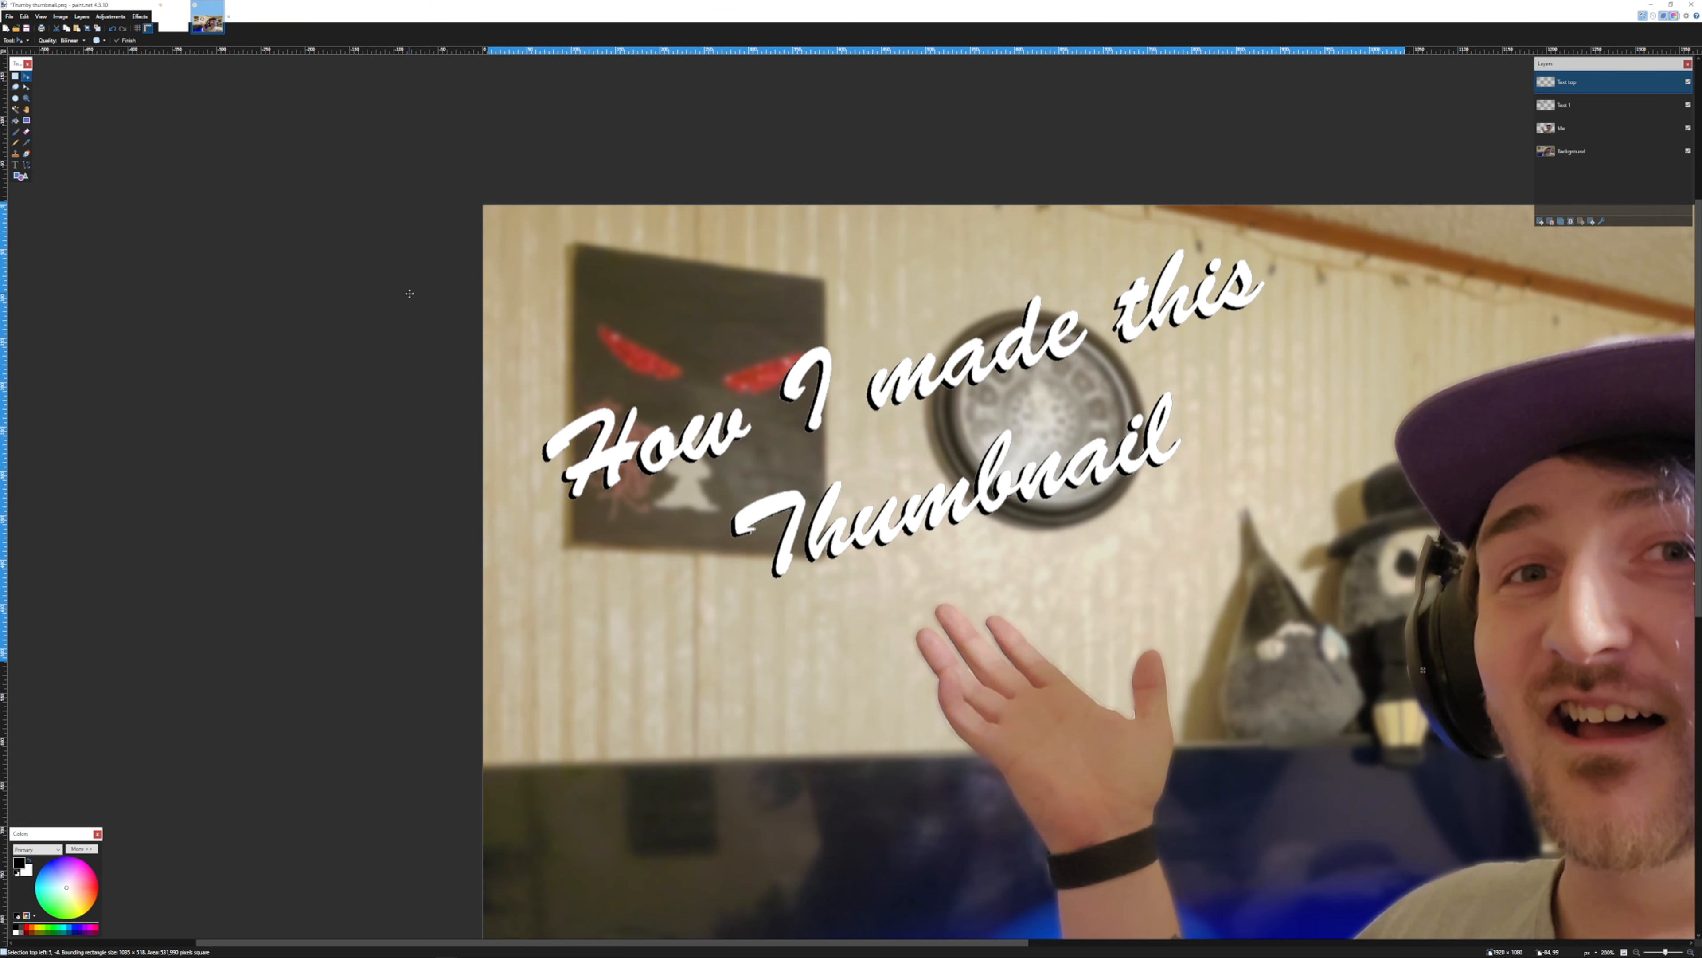
key("ctrl+d")
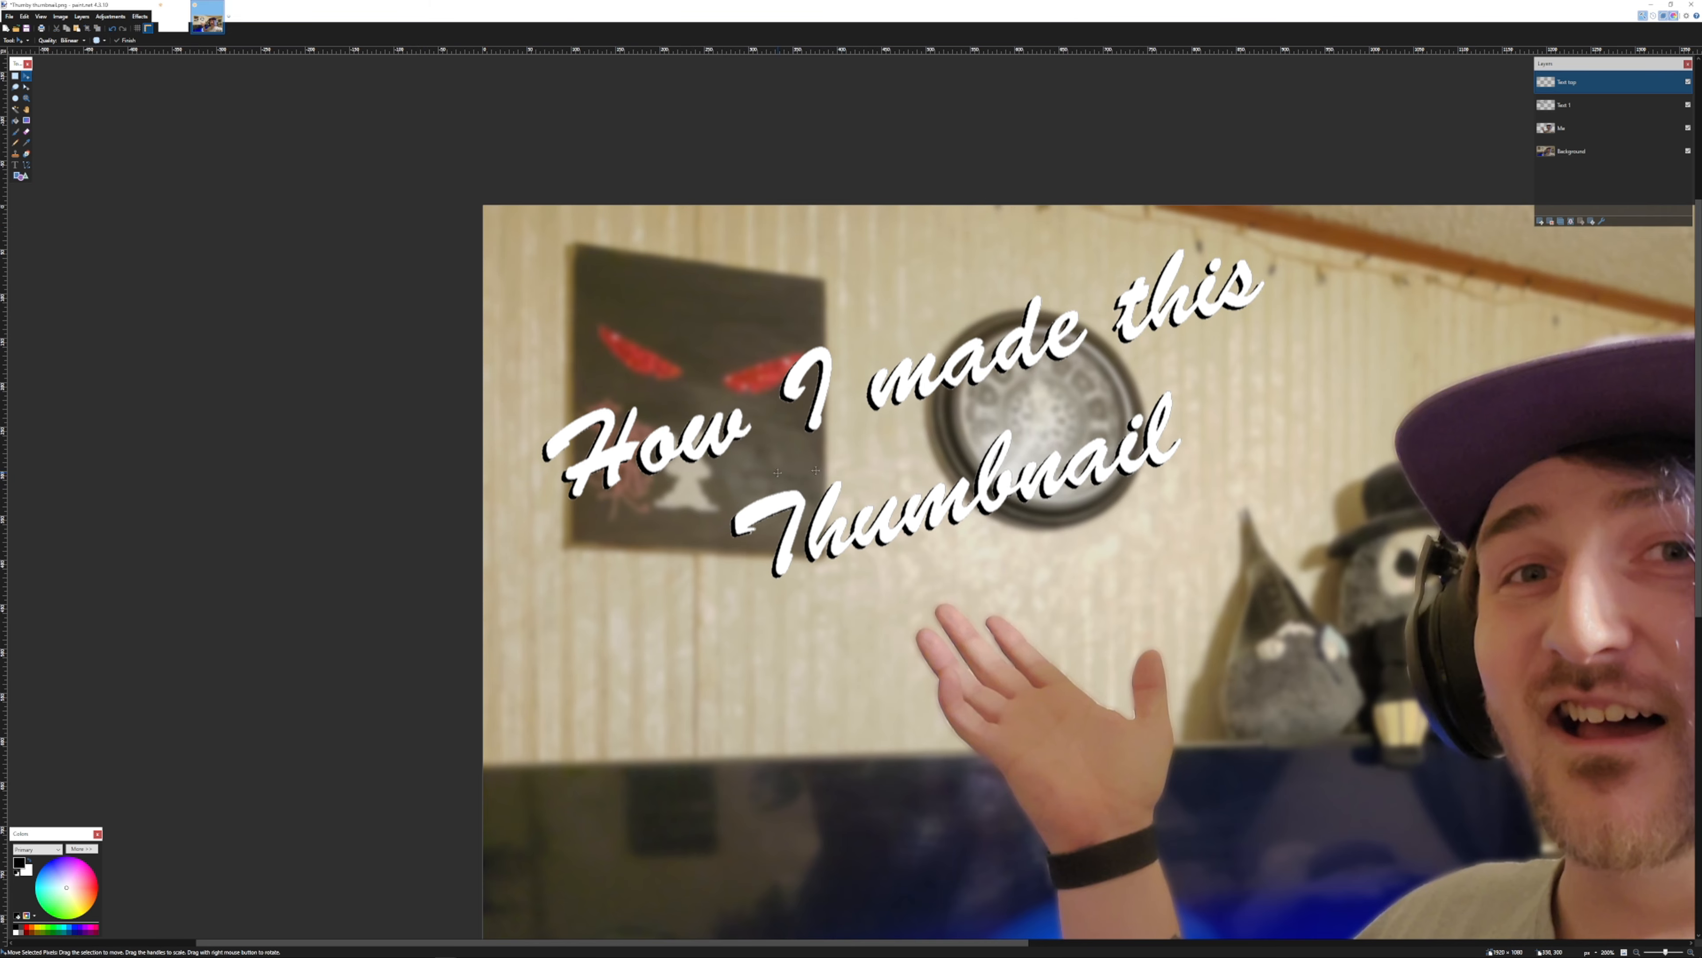
Lower the opacity of the Text 1 layer to make the black shadow lettering semi-transparent
scroll(1049, 604, "down", 5)
scroll(1054, 612, "right", 3)
scroll(1074, 713, "down", 4)
scroll(1079, 651, "right", 1)
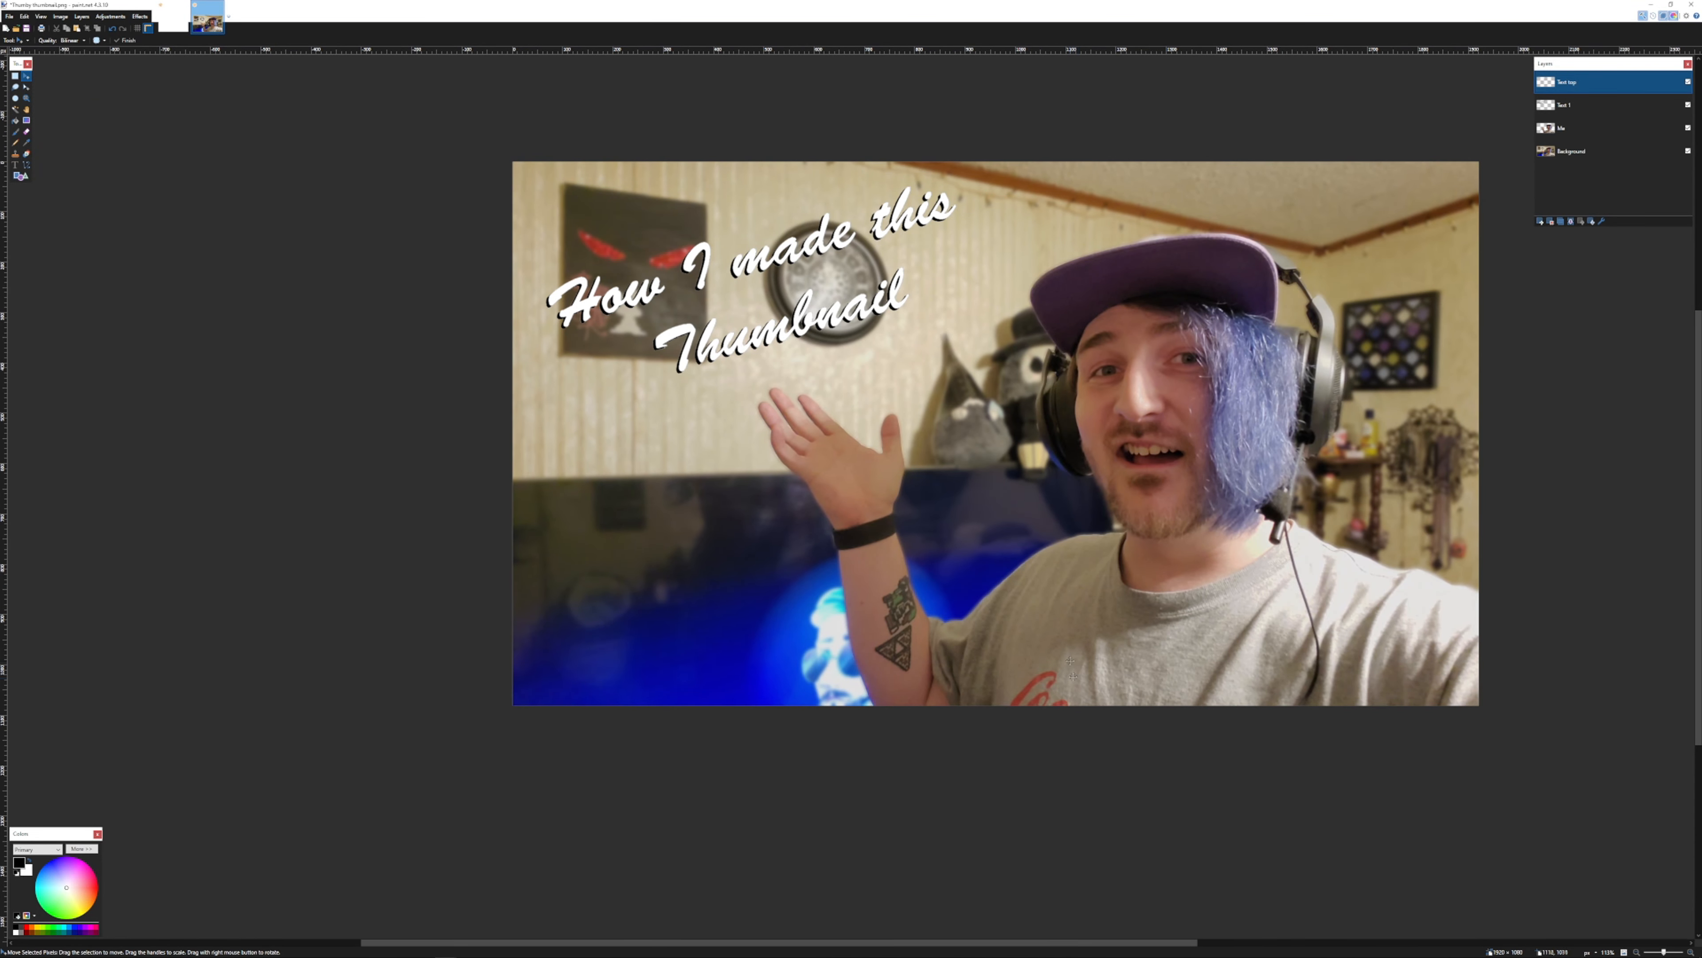
scroll(1084, 589, "up", 2)
scroll(1084, 588, "right", 2)
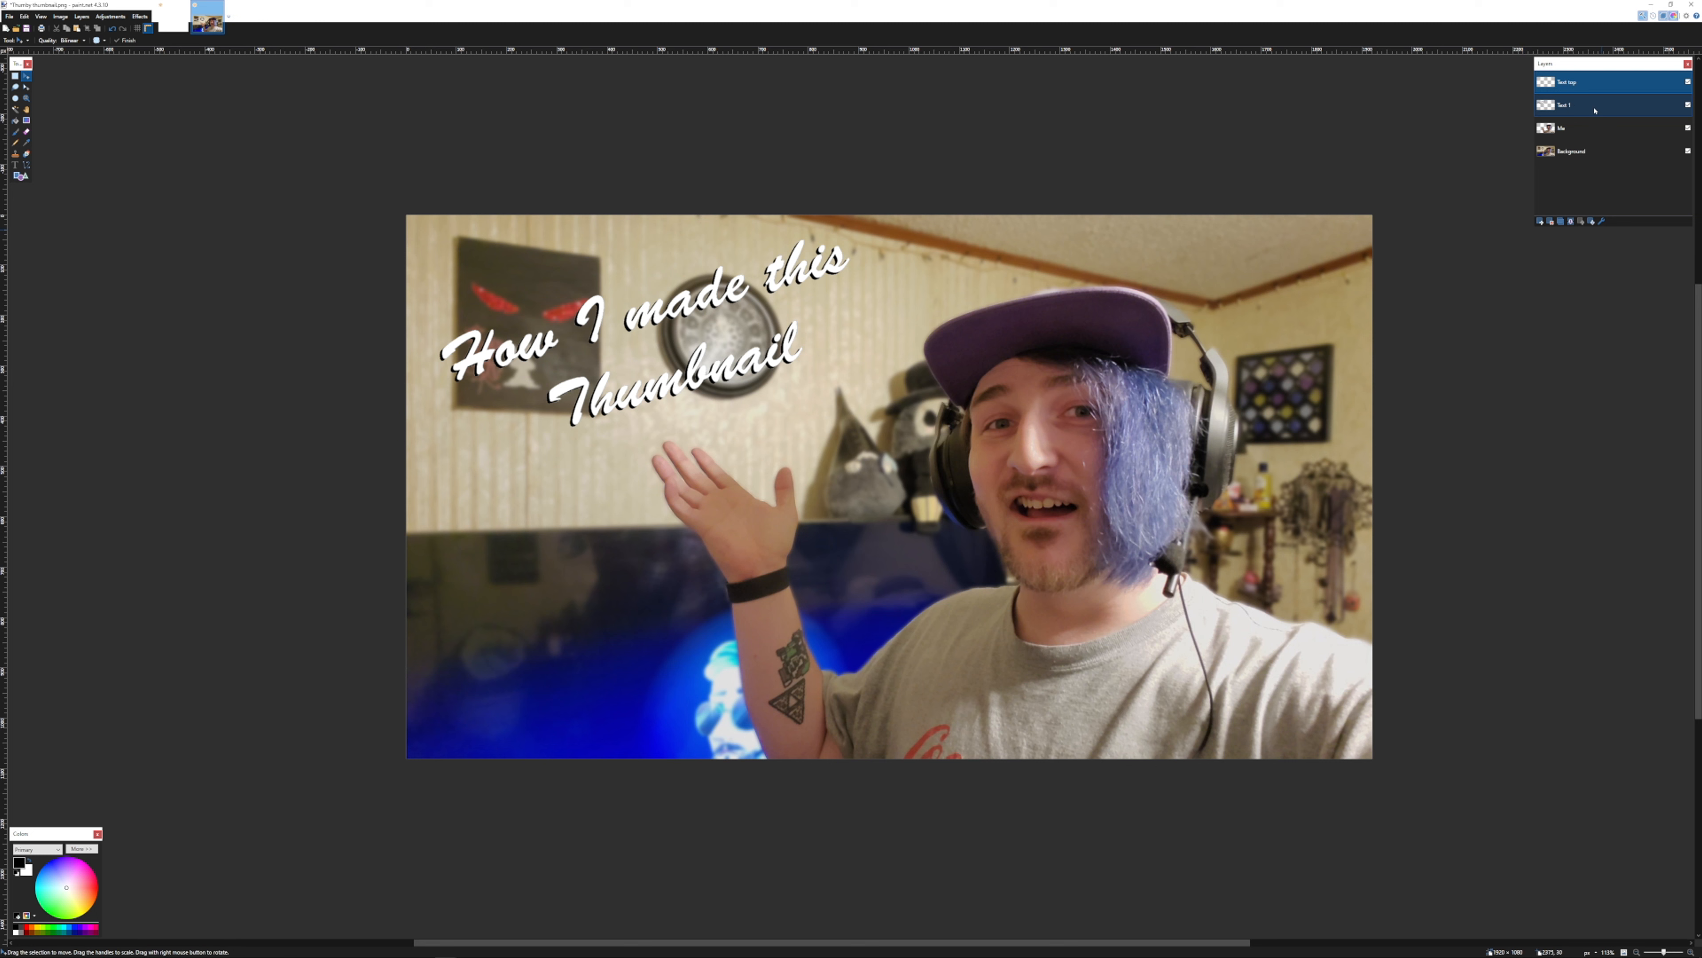
left_click(1572, 104)
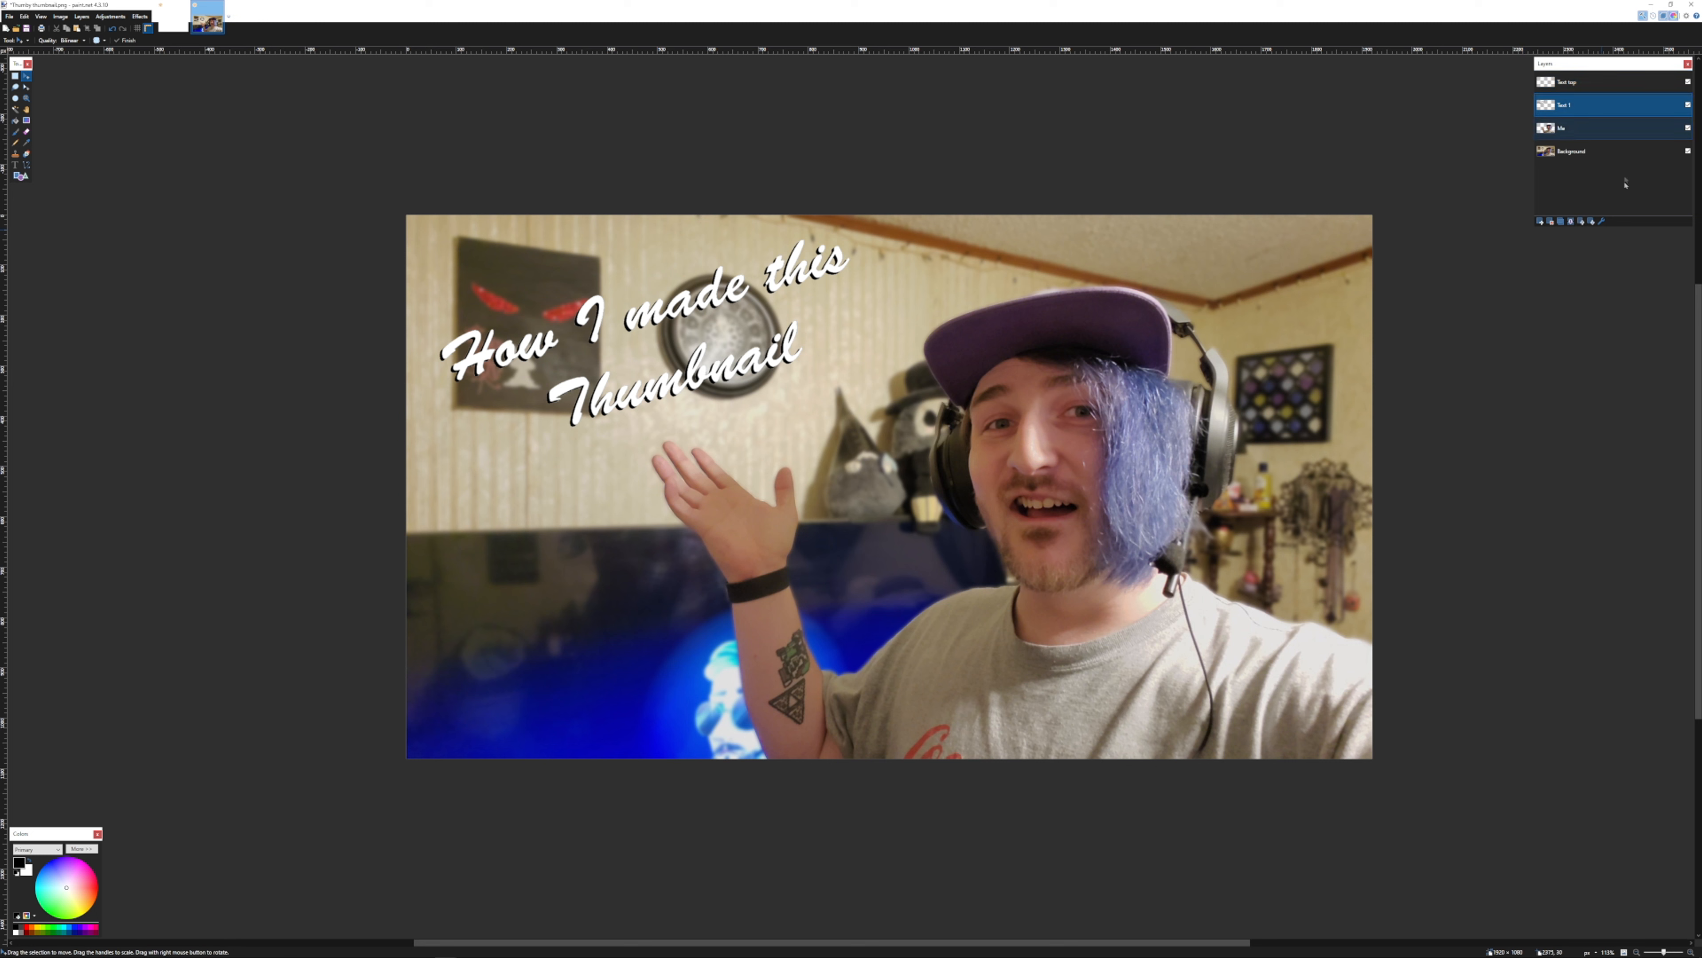
left_click(1600, 222)
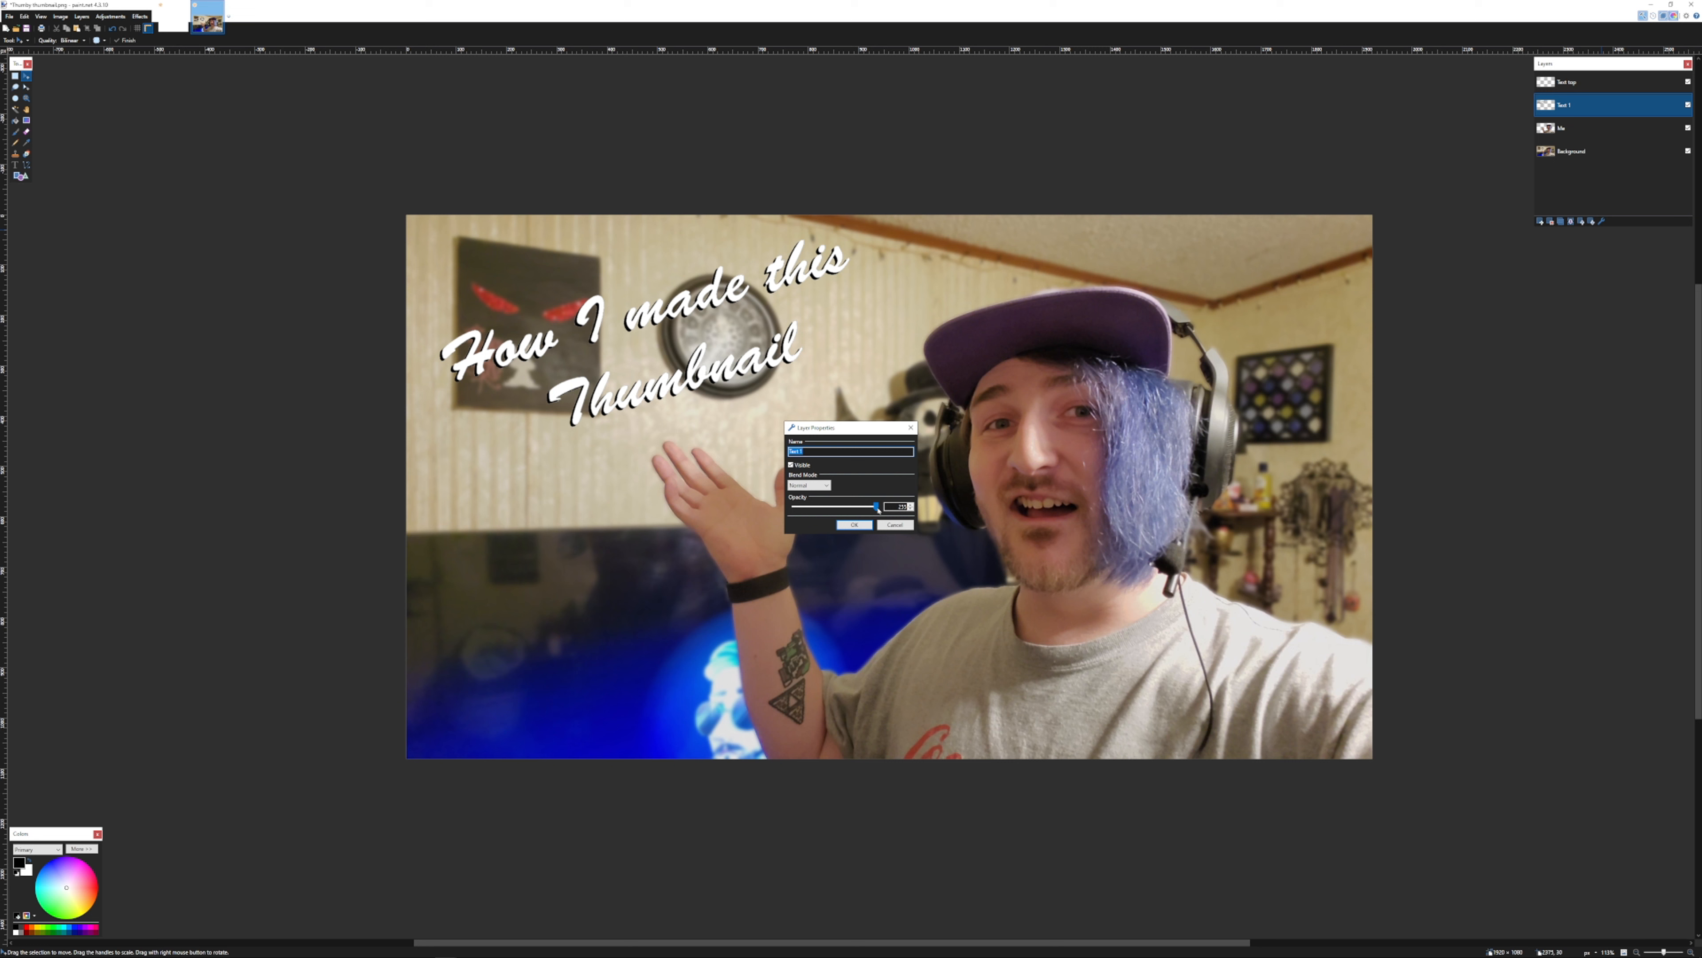
left_click_drag(875, 508, 831, 511)
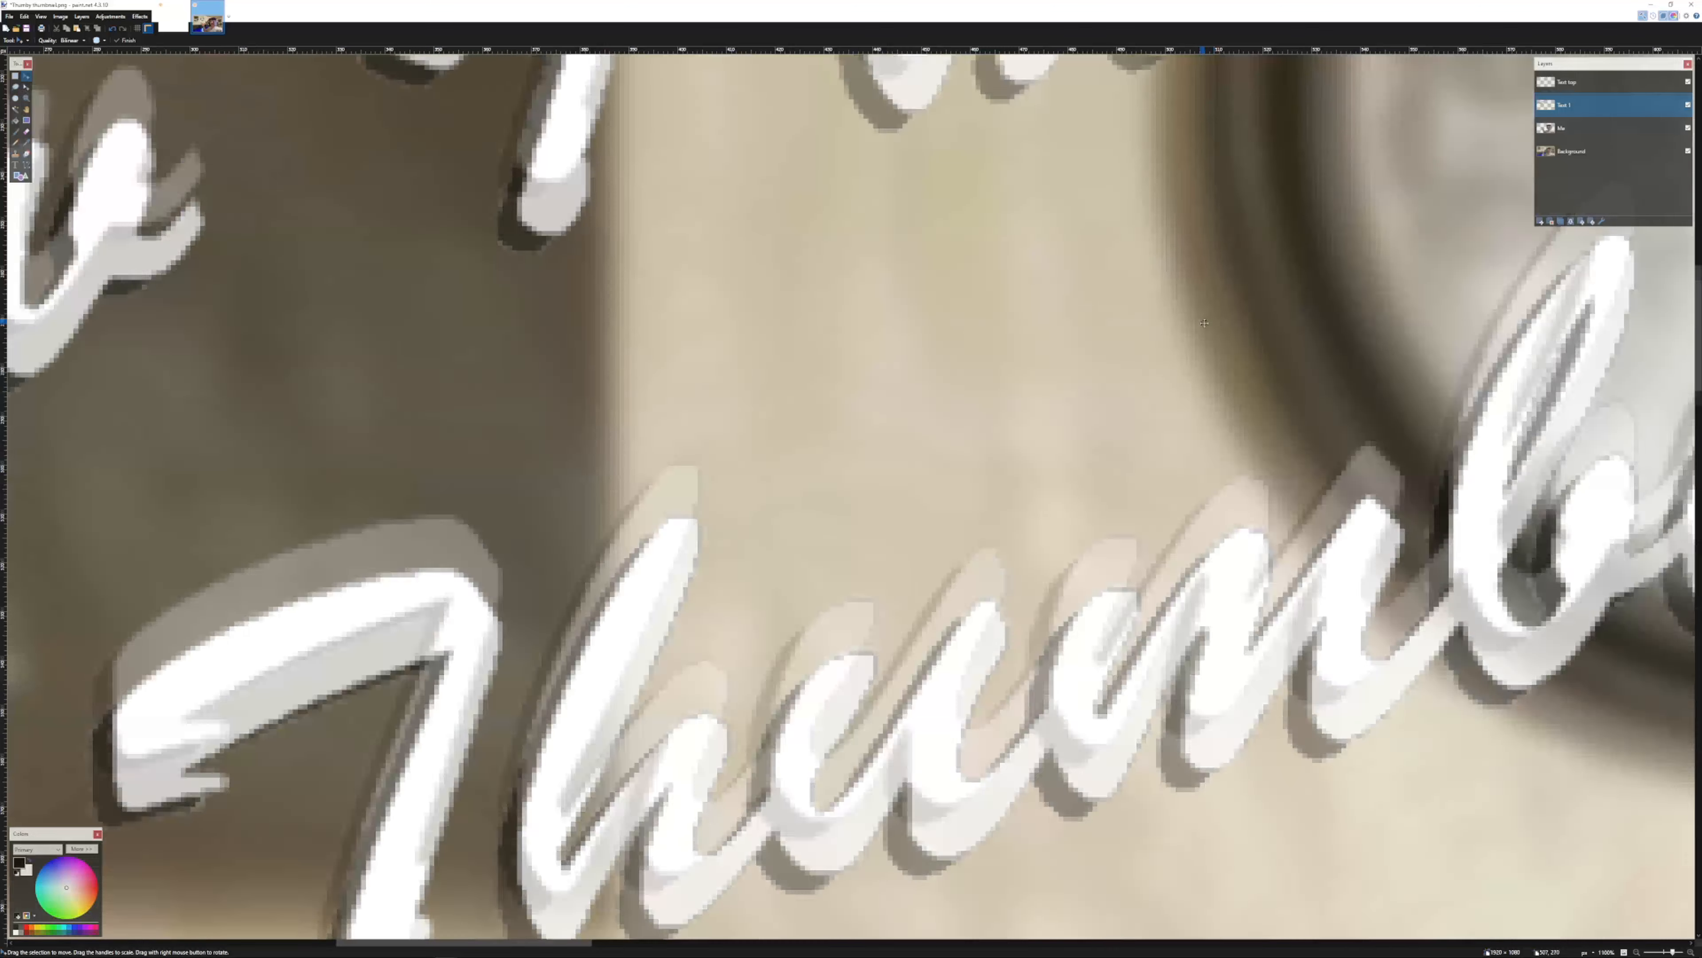
Select a rectangular area around the title on the Text top layer and copy the white lettering onto a new layer above it
scroll(1269, 372, "up", 4)
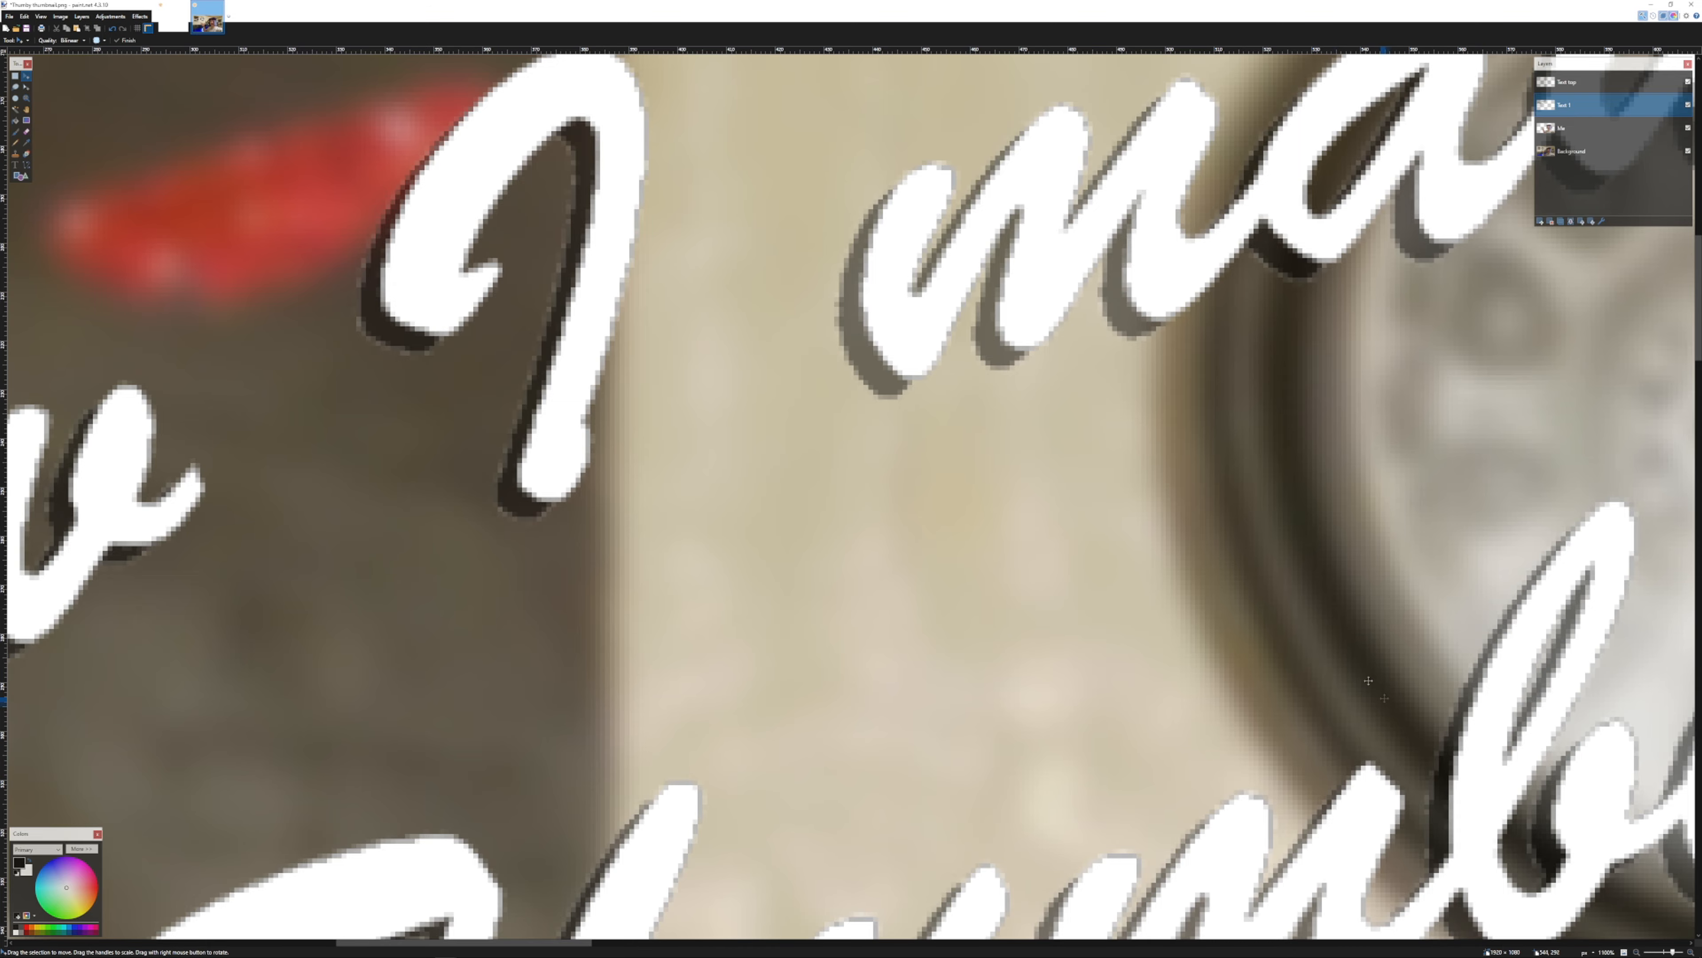
scroll(1368, 681, "down", 10)
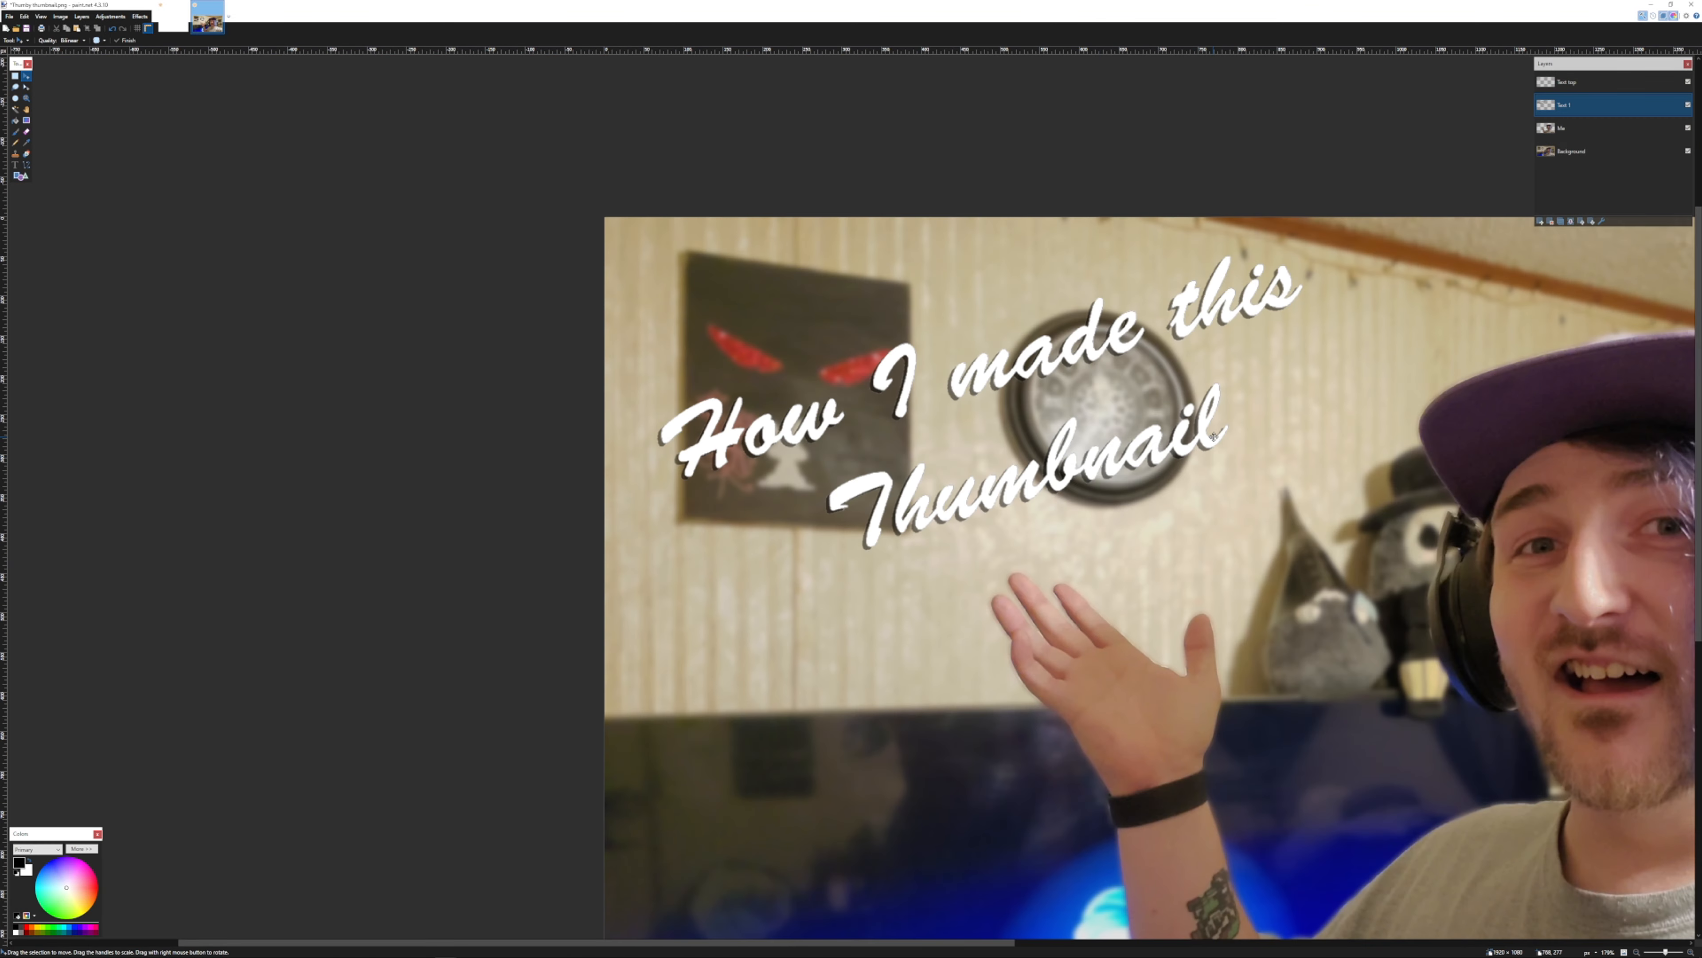
scroll(1213, 436, "down", 3)
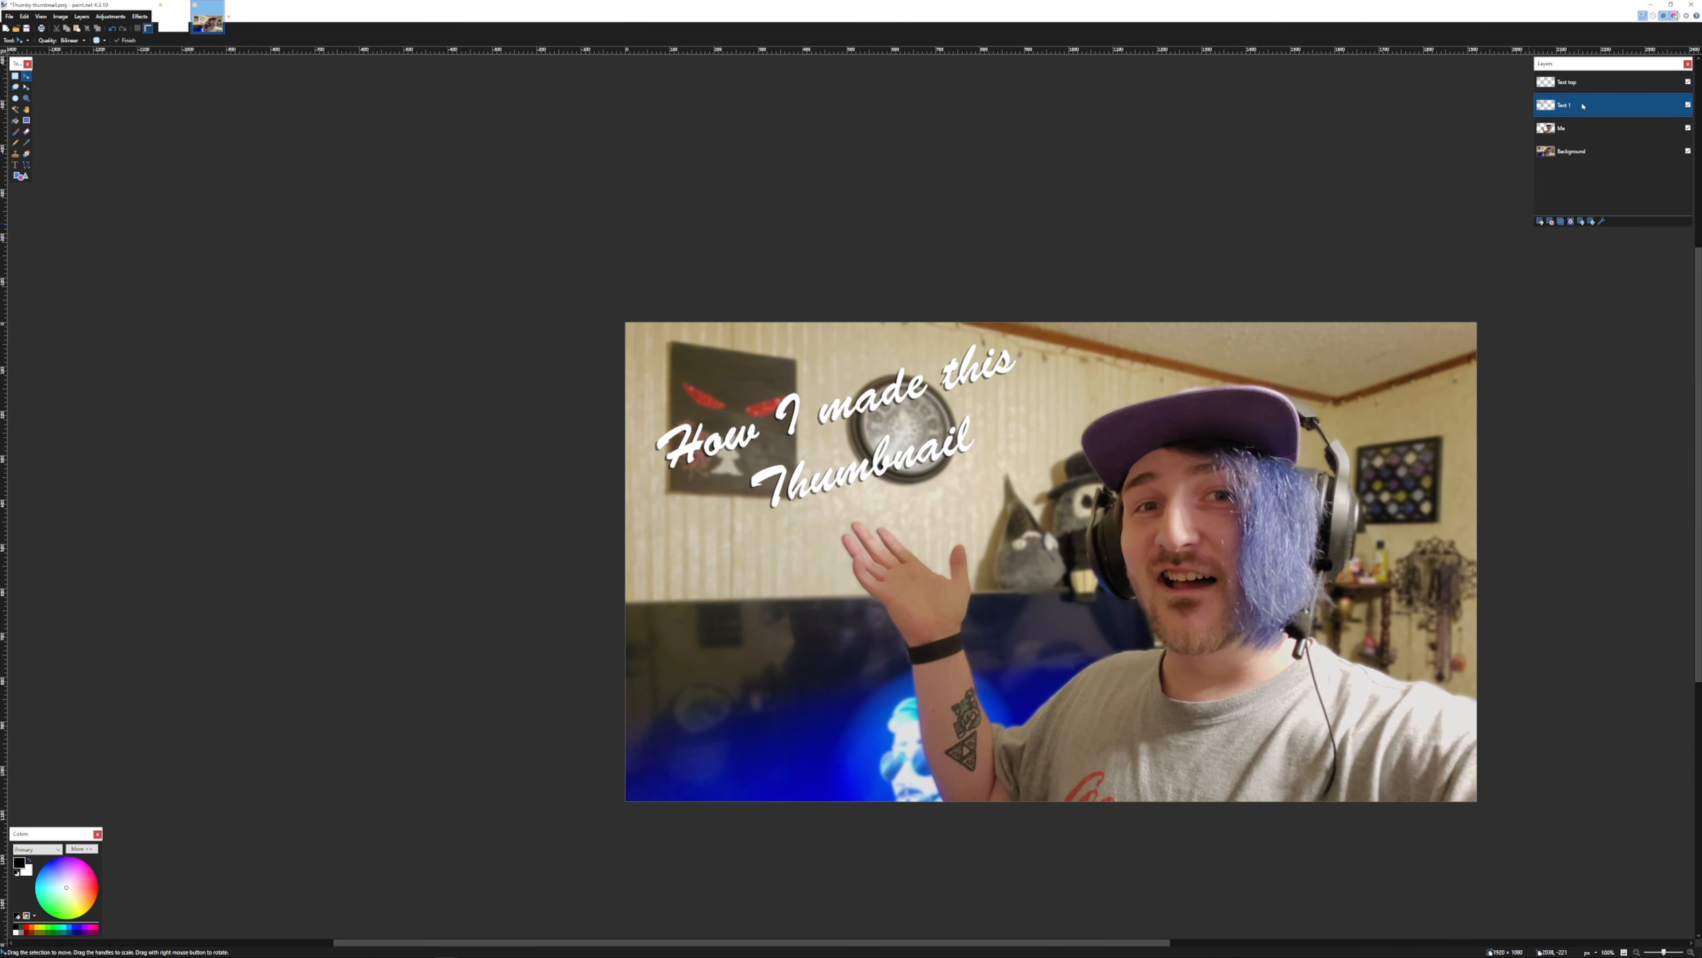
left_click(1581, 87)
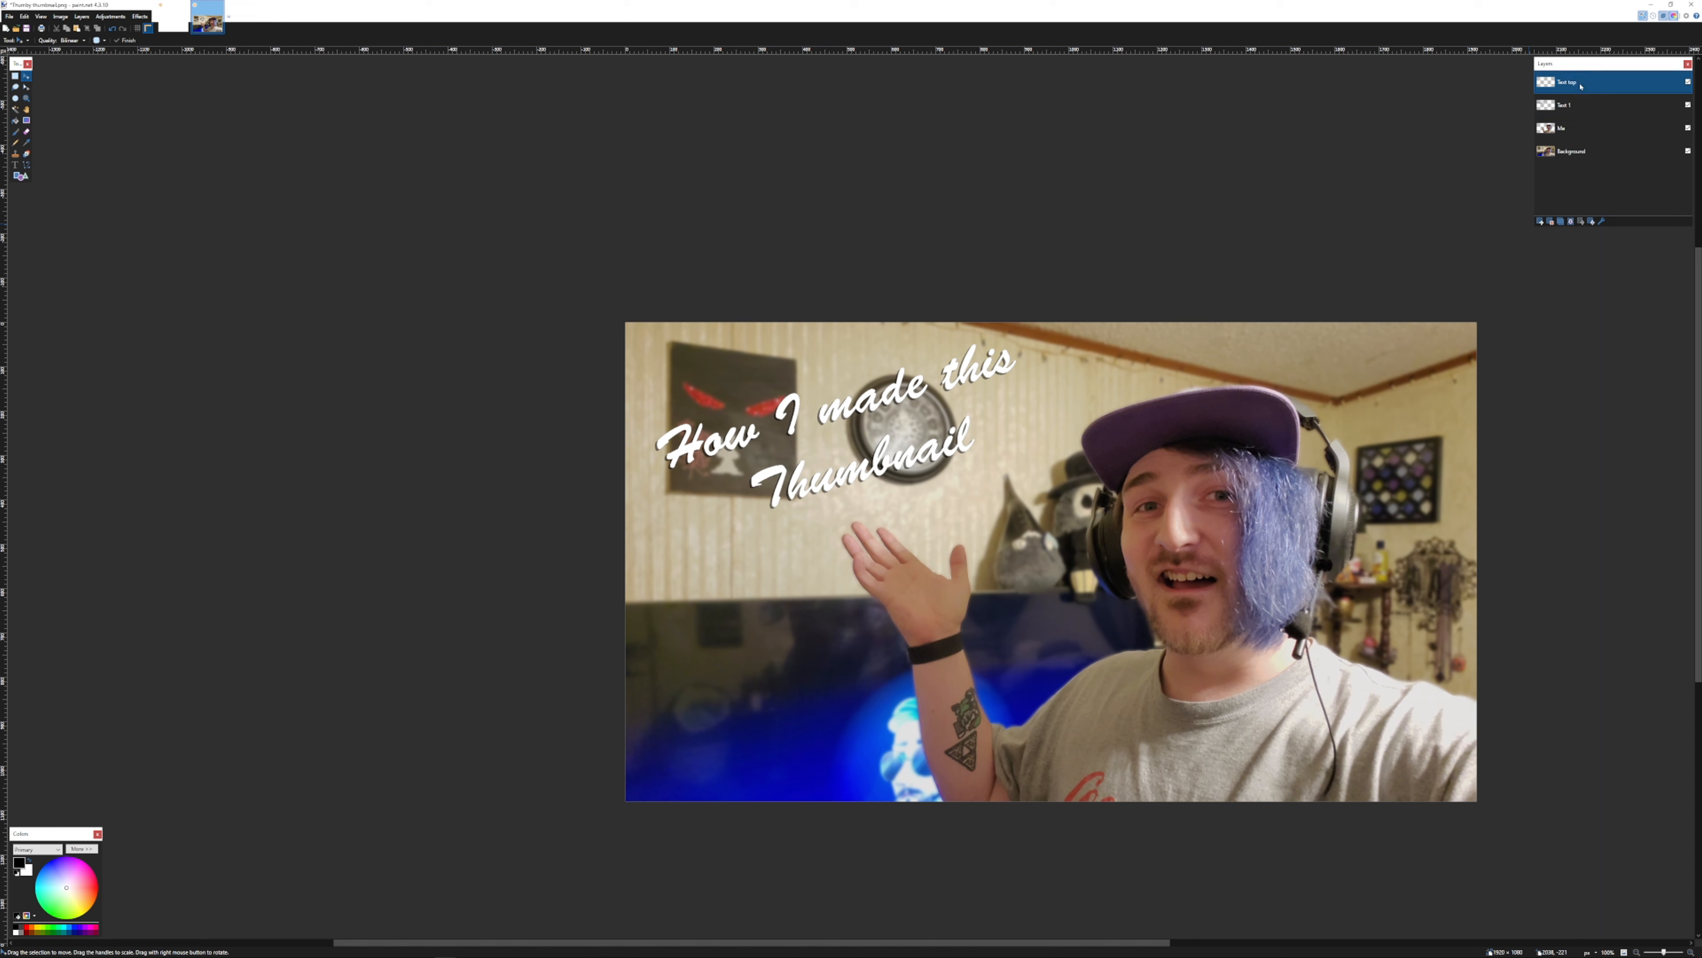
key("s")
left_click_drag(642, 322, 1079, 548)
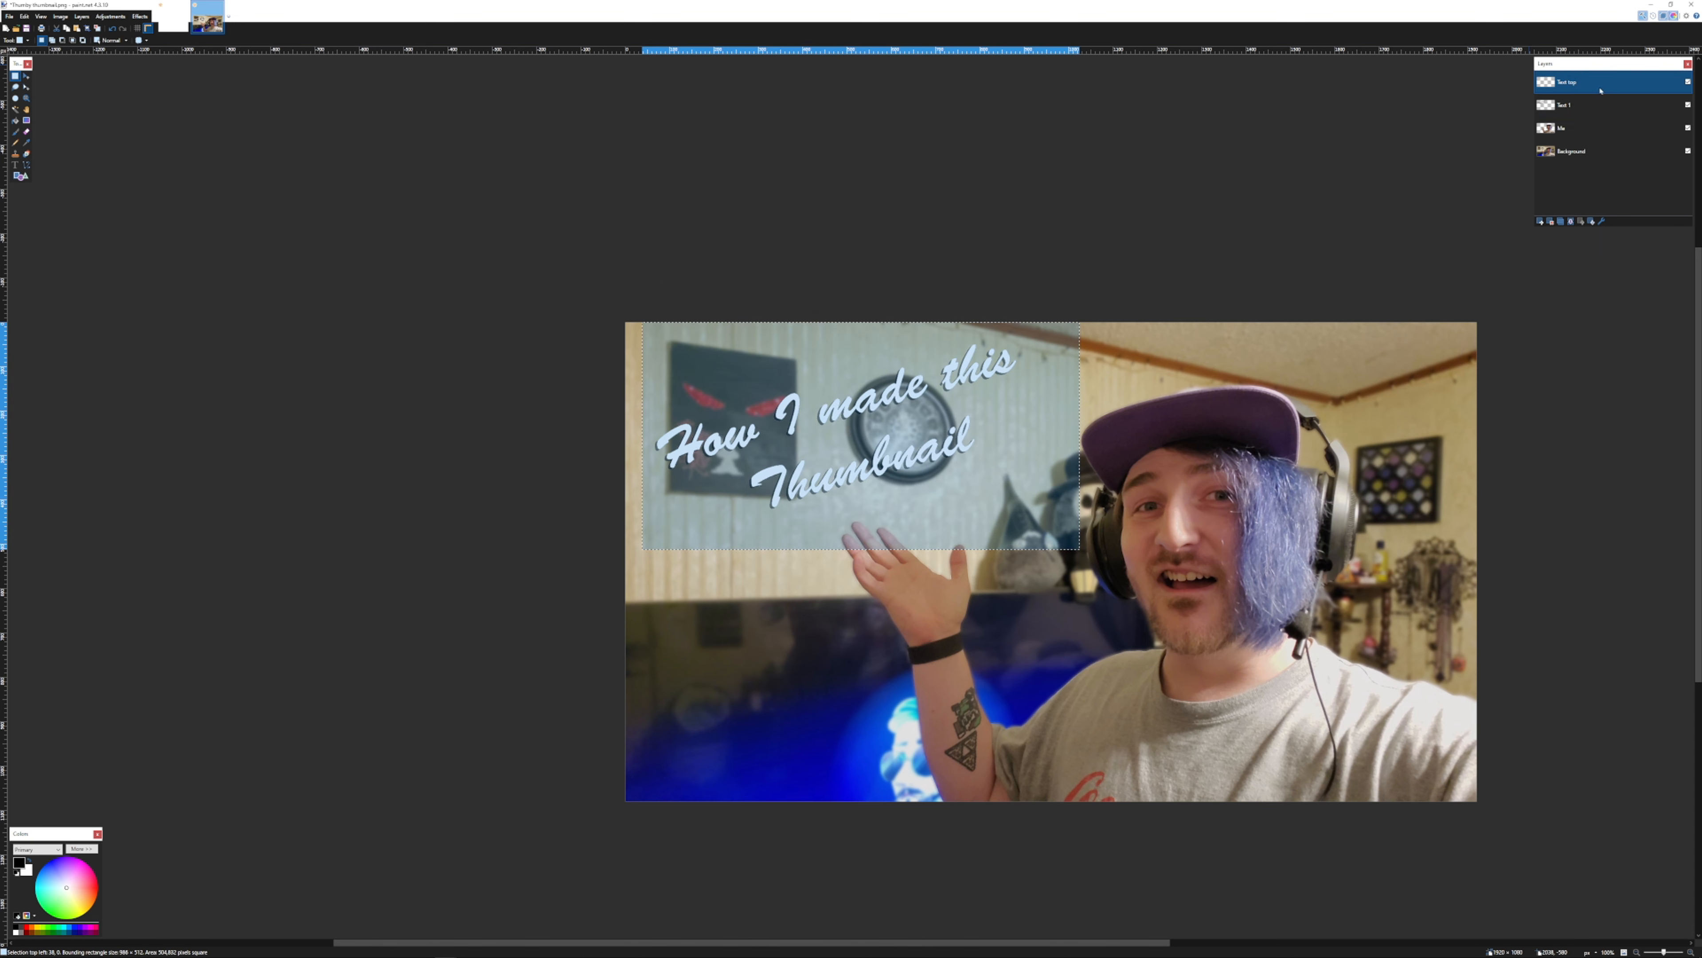
left_click(1540, 221)
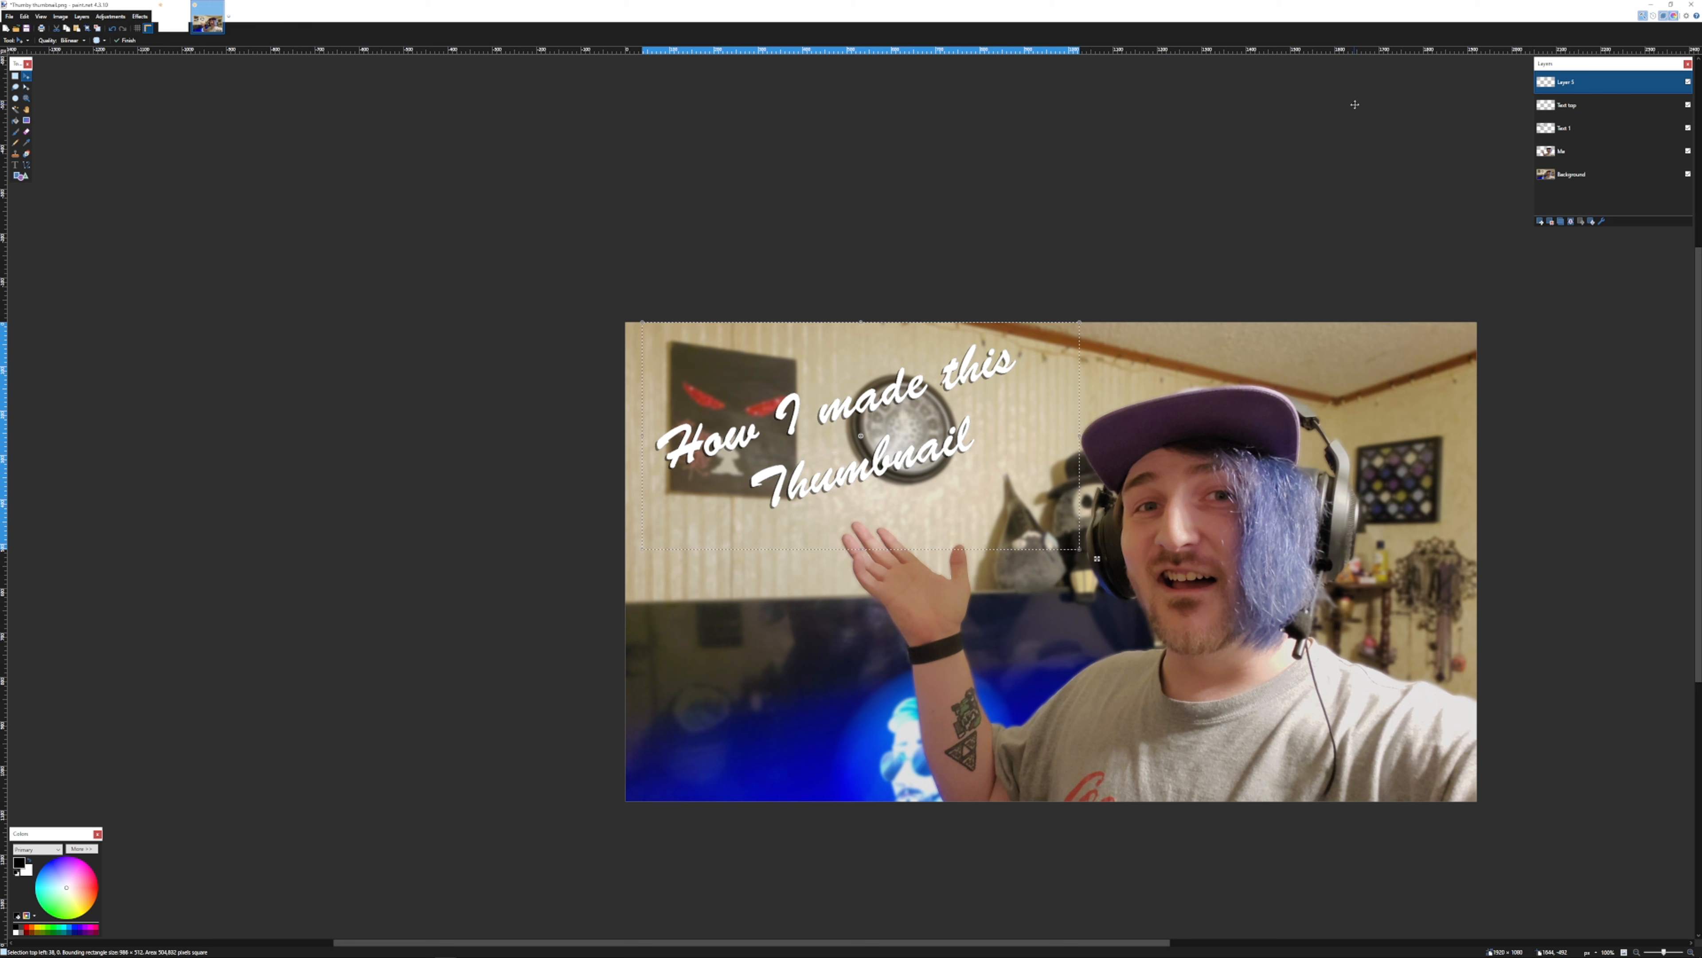
Nudge the copied title lettering two pixels right and two pixels up to offset it from the white text
key("Right")
key("Right")
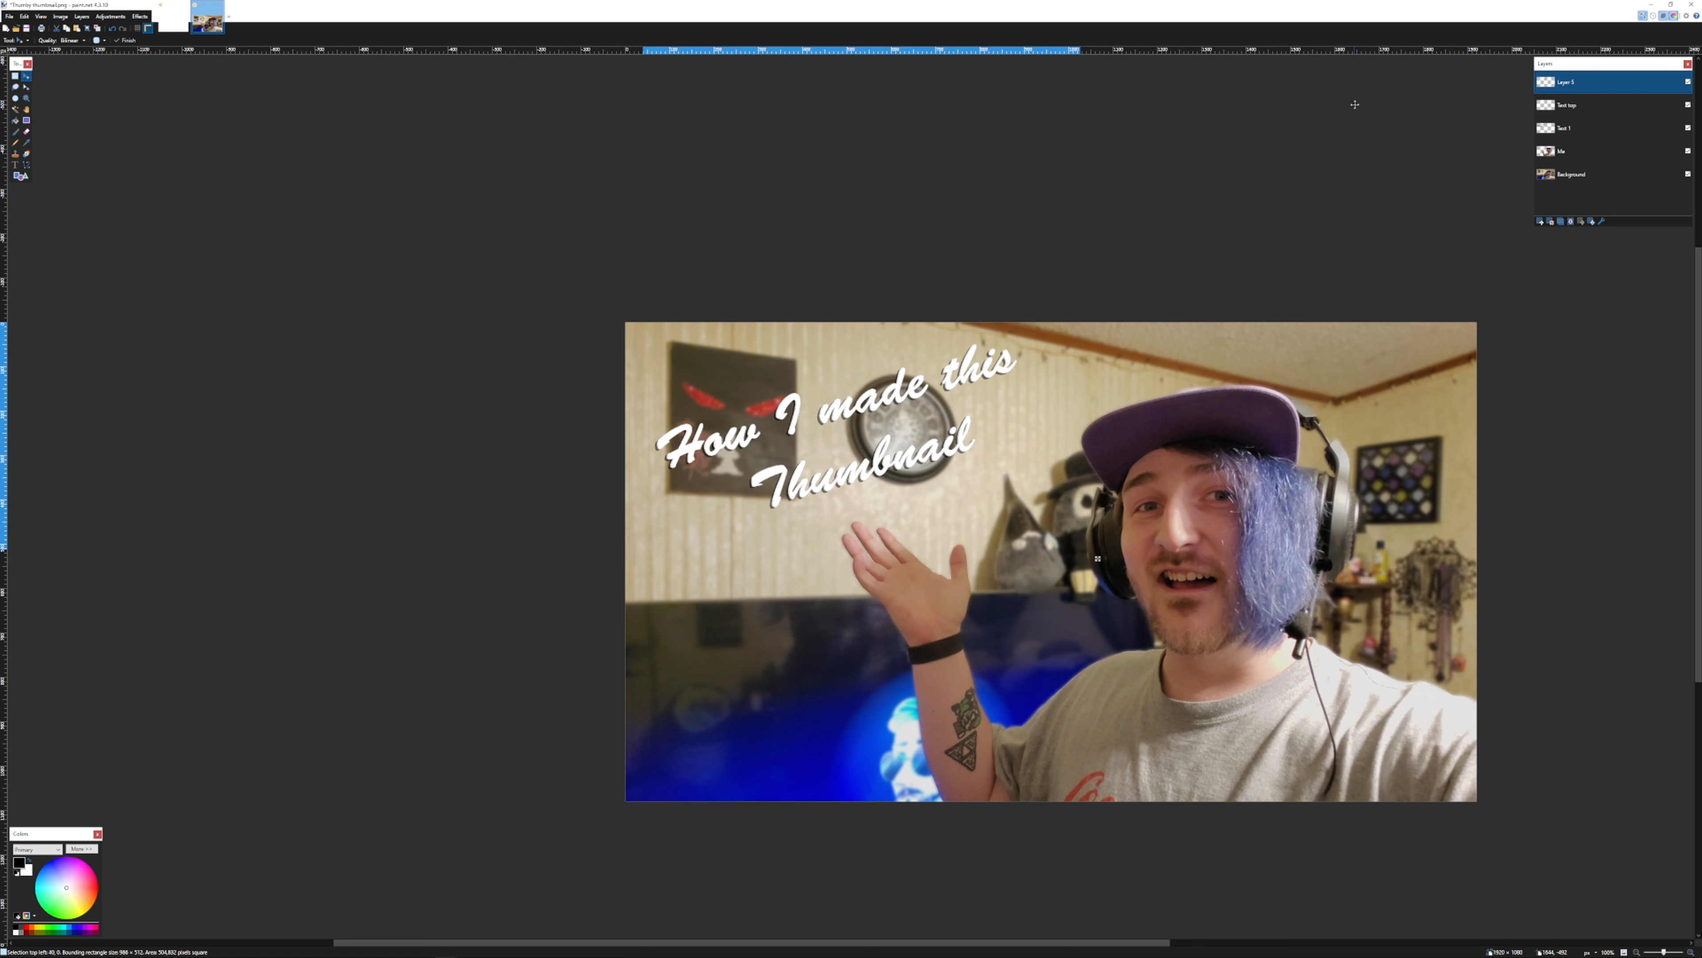
key("Up")
key("Up")
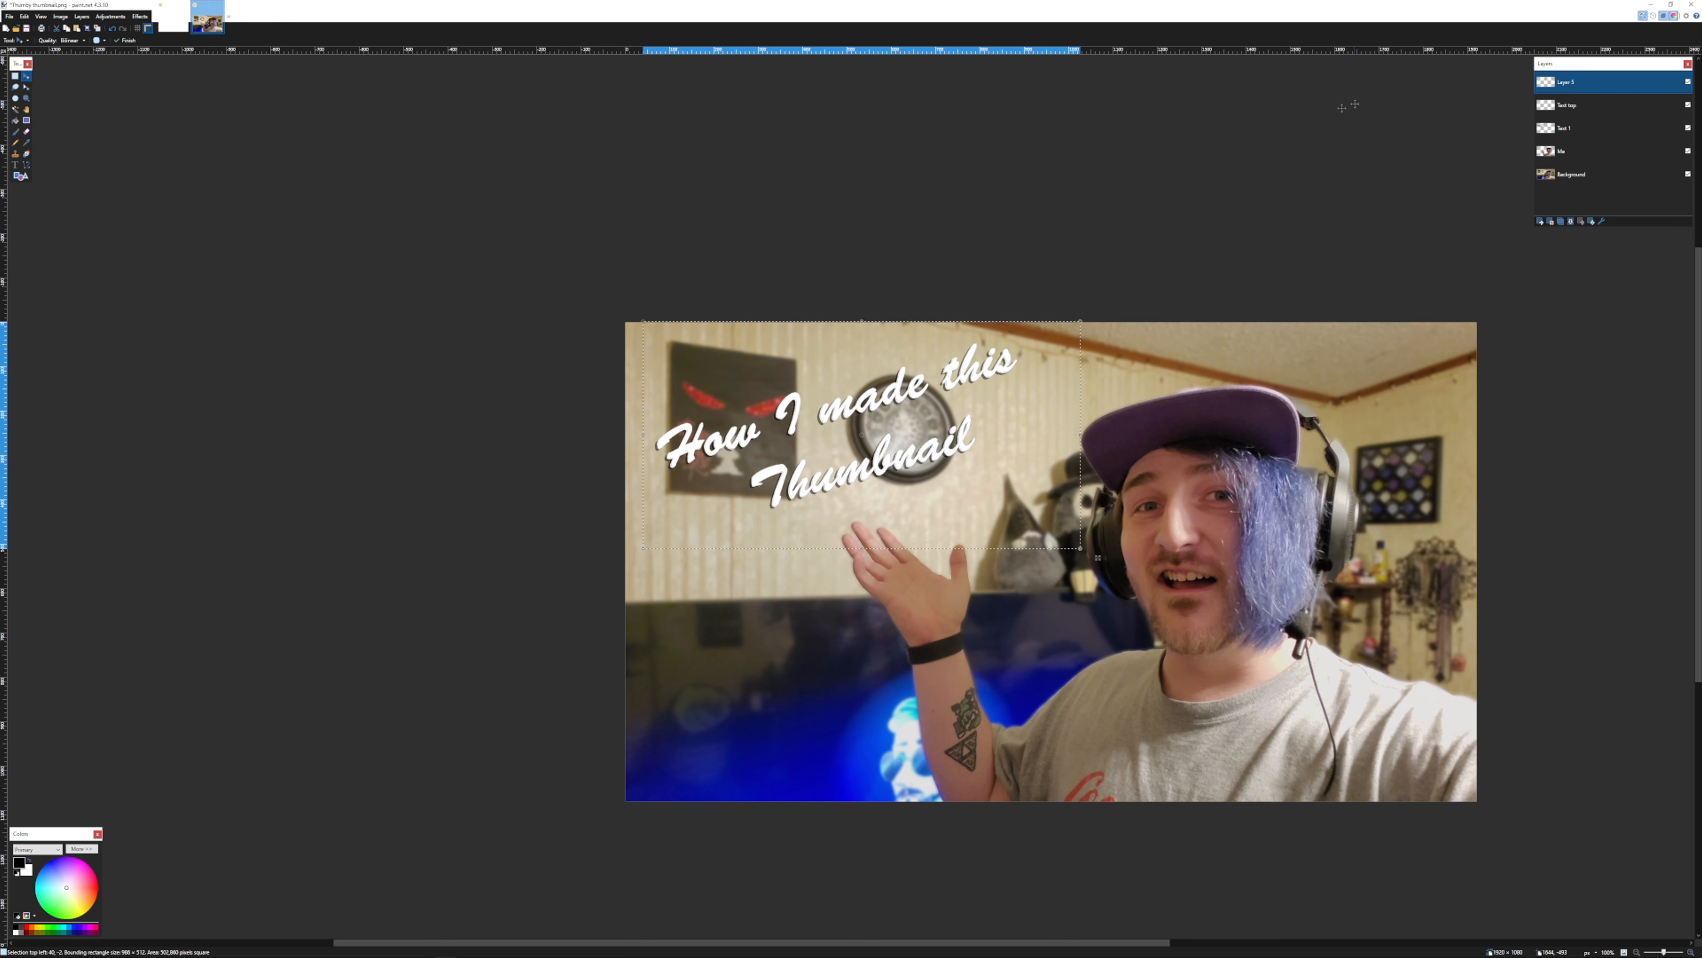
Fill the copied lettering with light blue and place its layer beneath Text top to form a thin blue edge around the white title
left_click(15, 121)
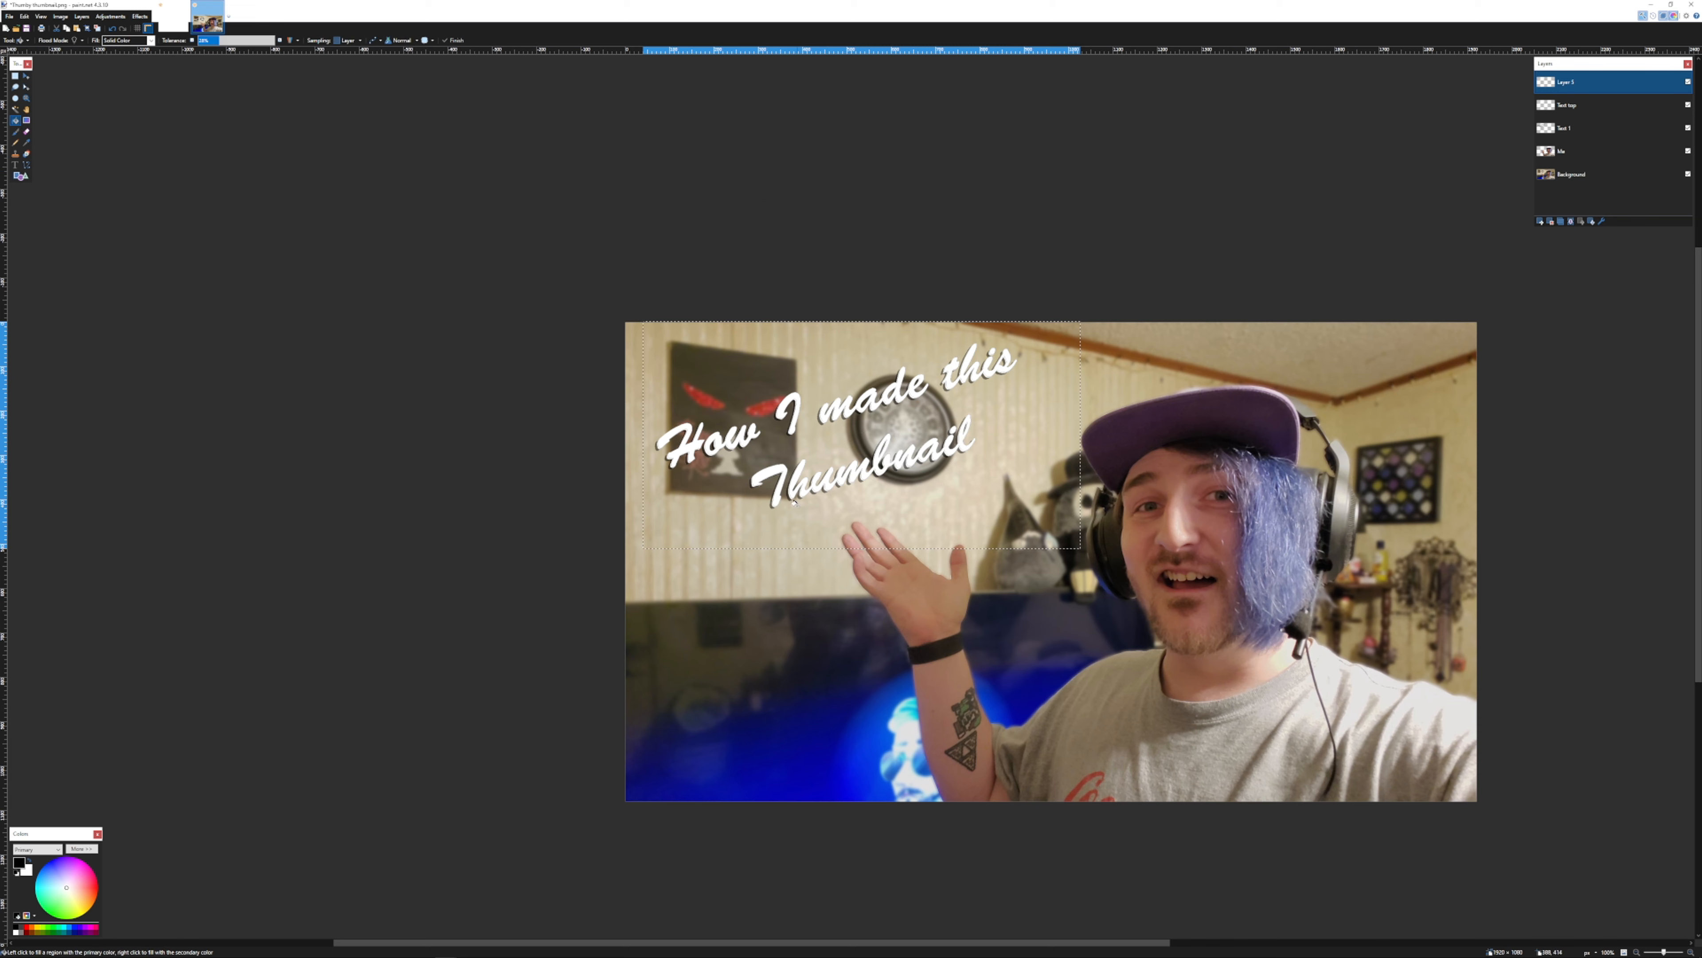
left_click(69, 930)
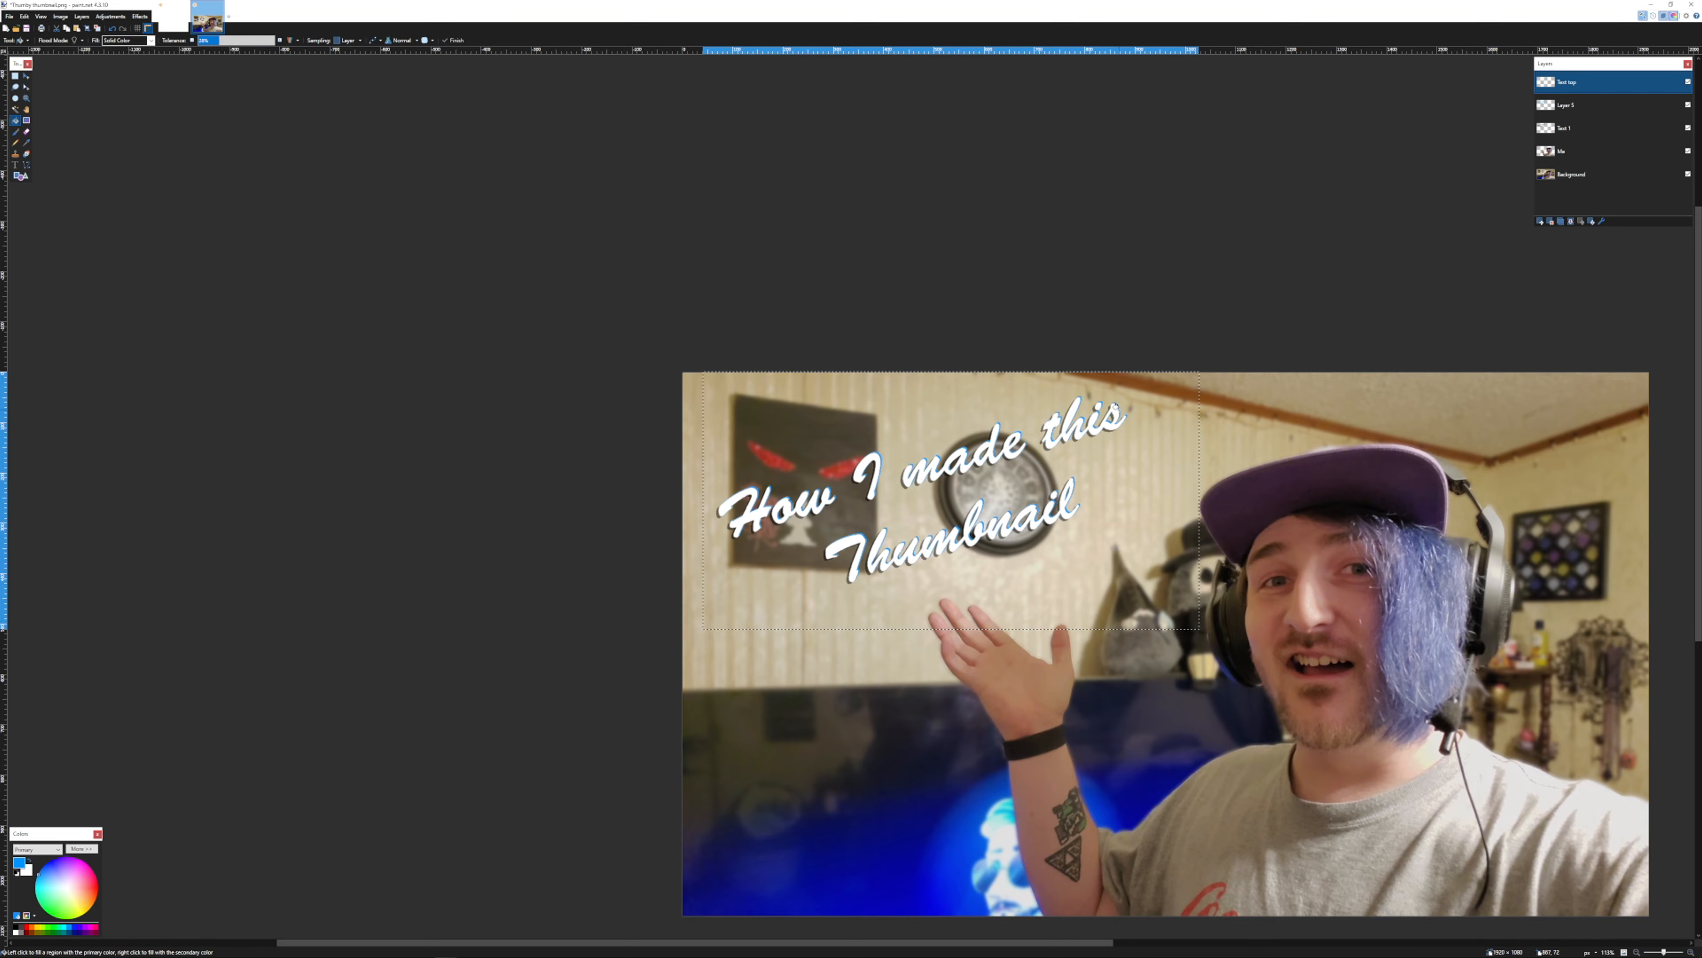
scroll(970, 374, "up", 6)
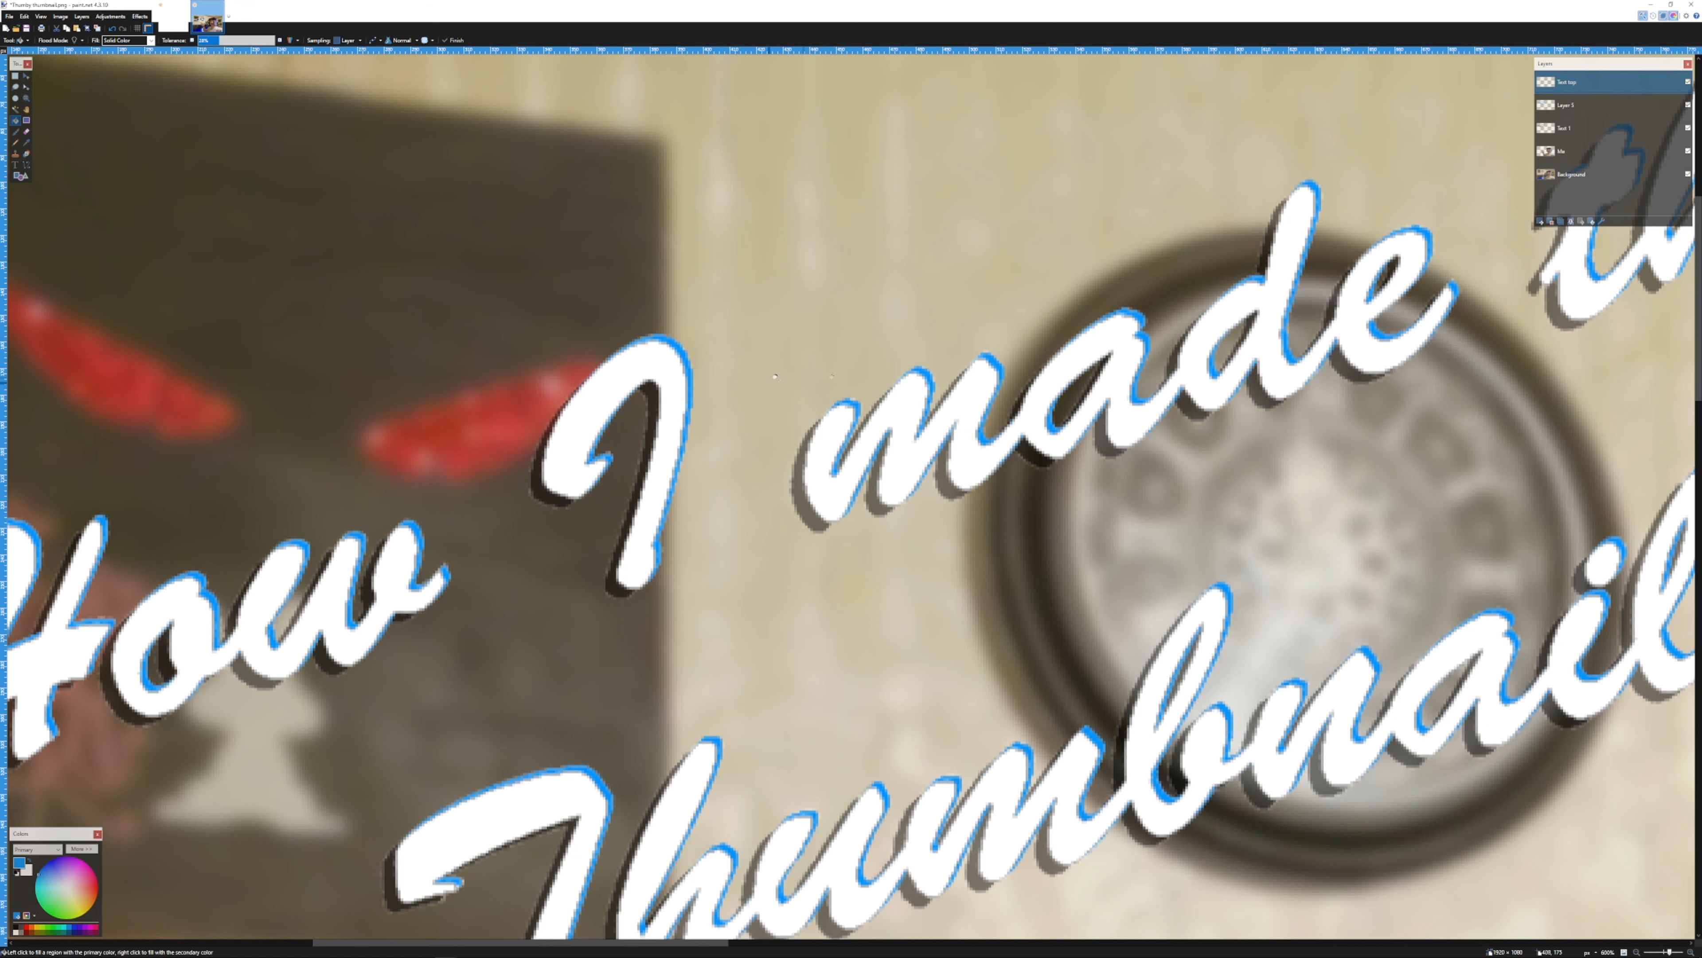
scroll(775, 377, "down", 5)
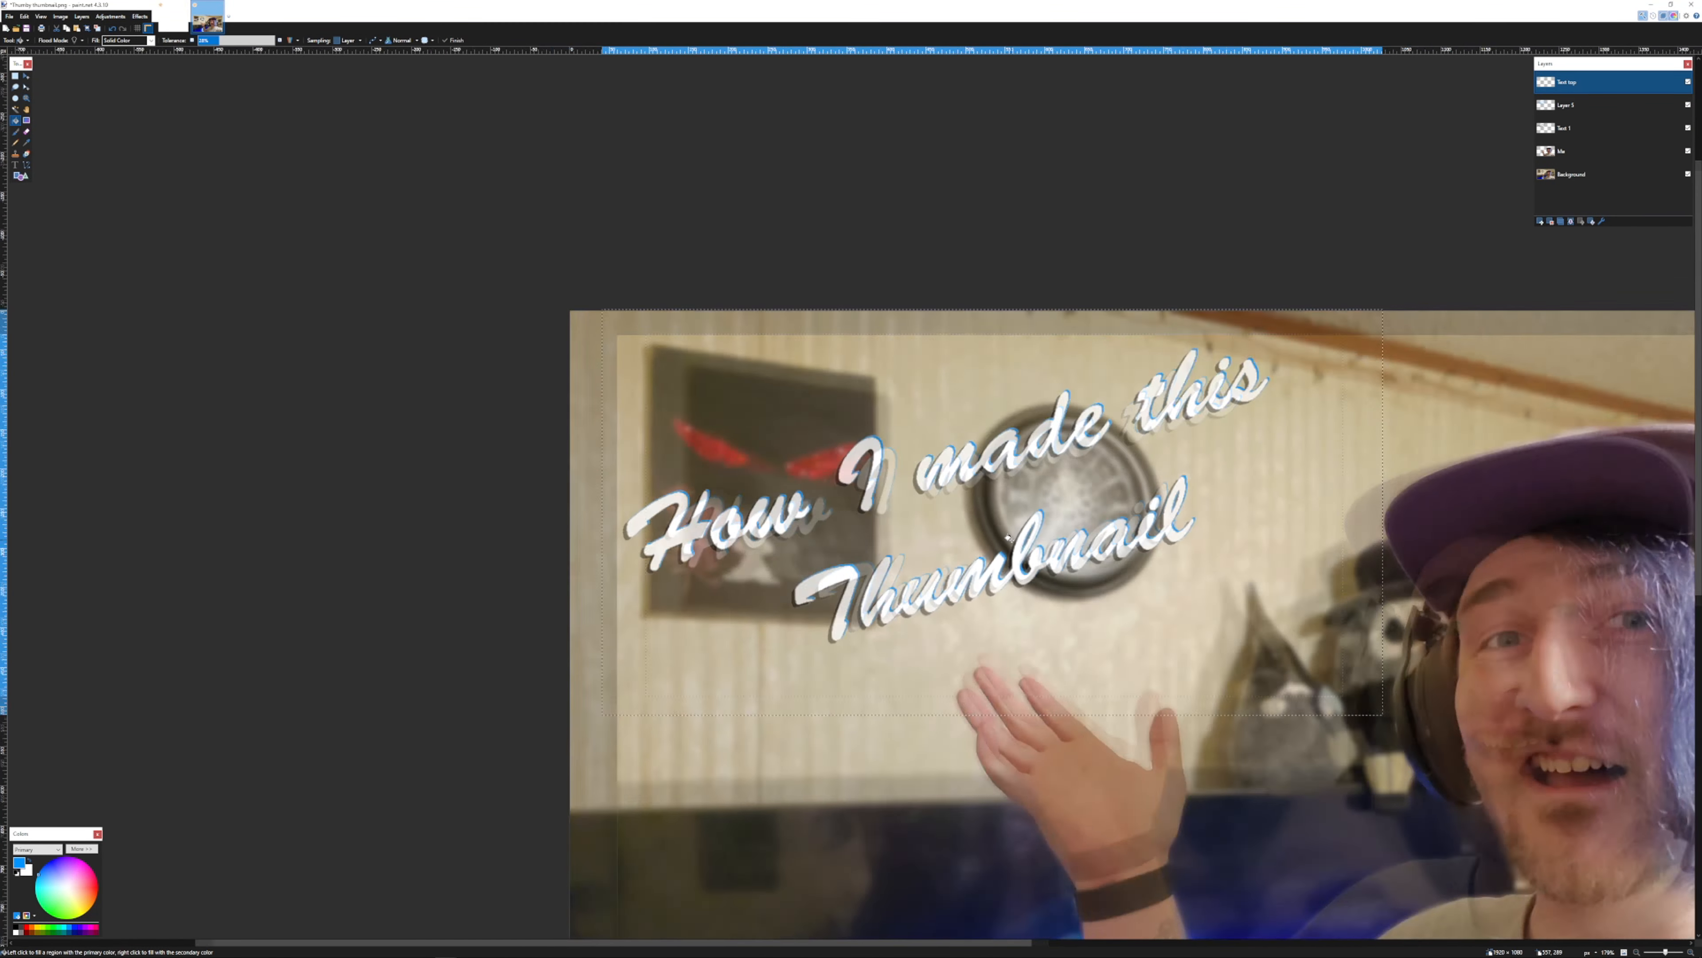
scroll(1007, 536, "down", 4)
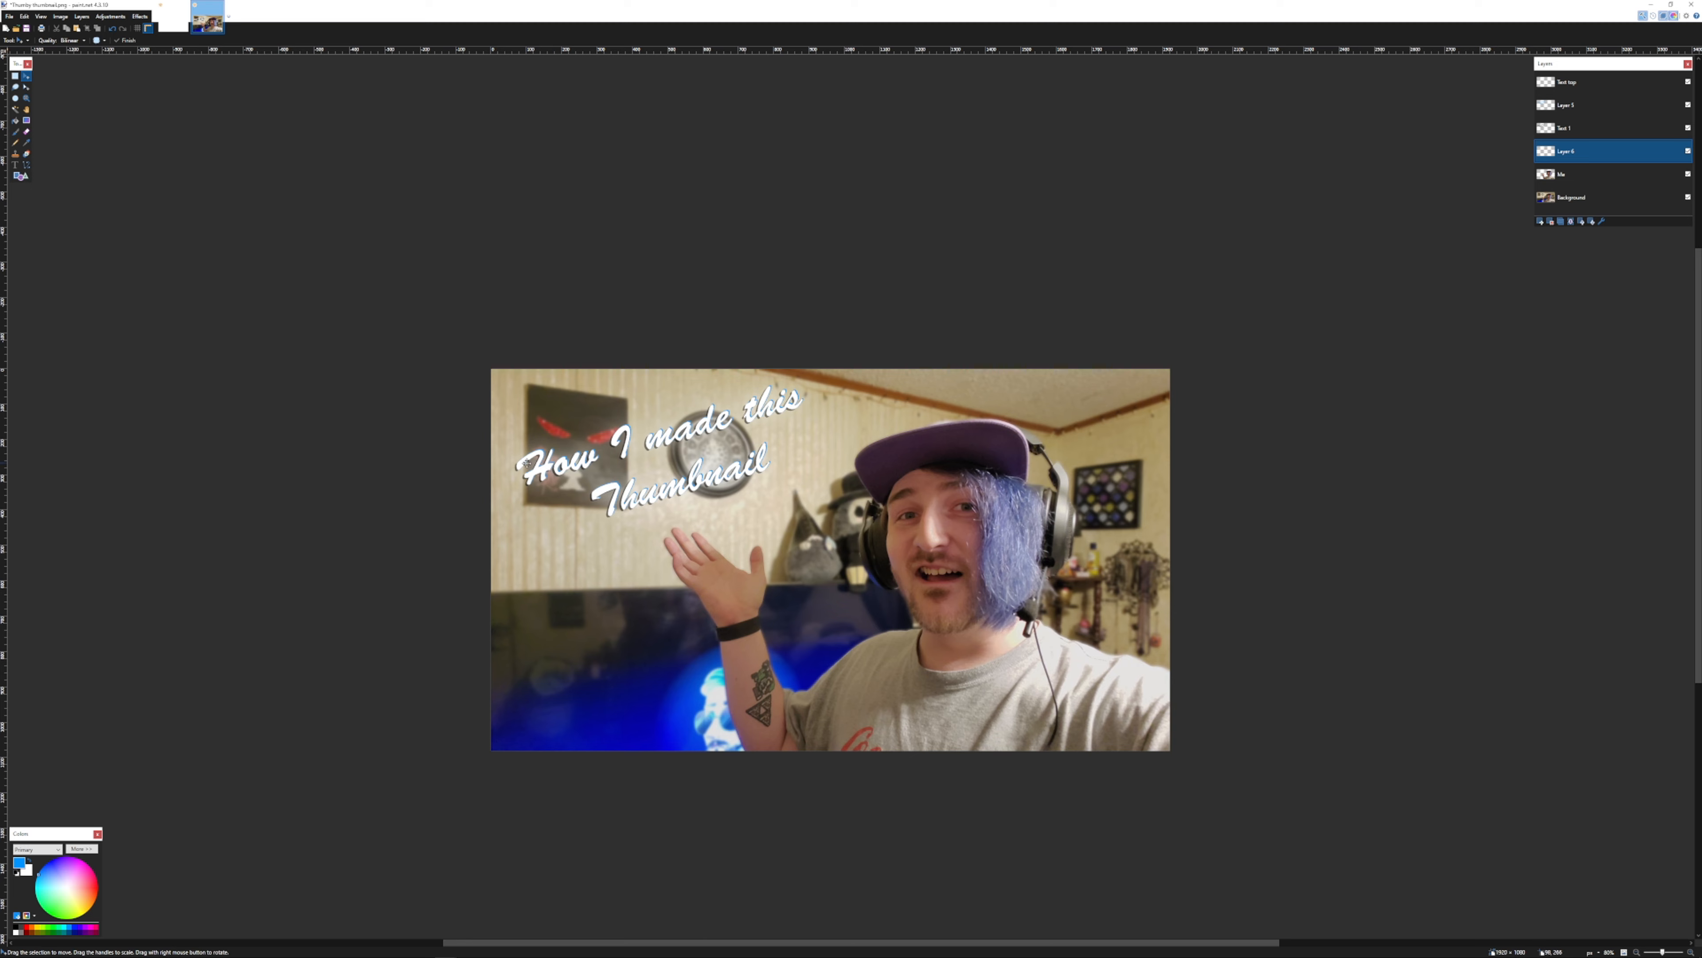
Try flattening all layers with the whole canvas selected, and undo the flattening
key("ctrl+a")
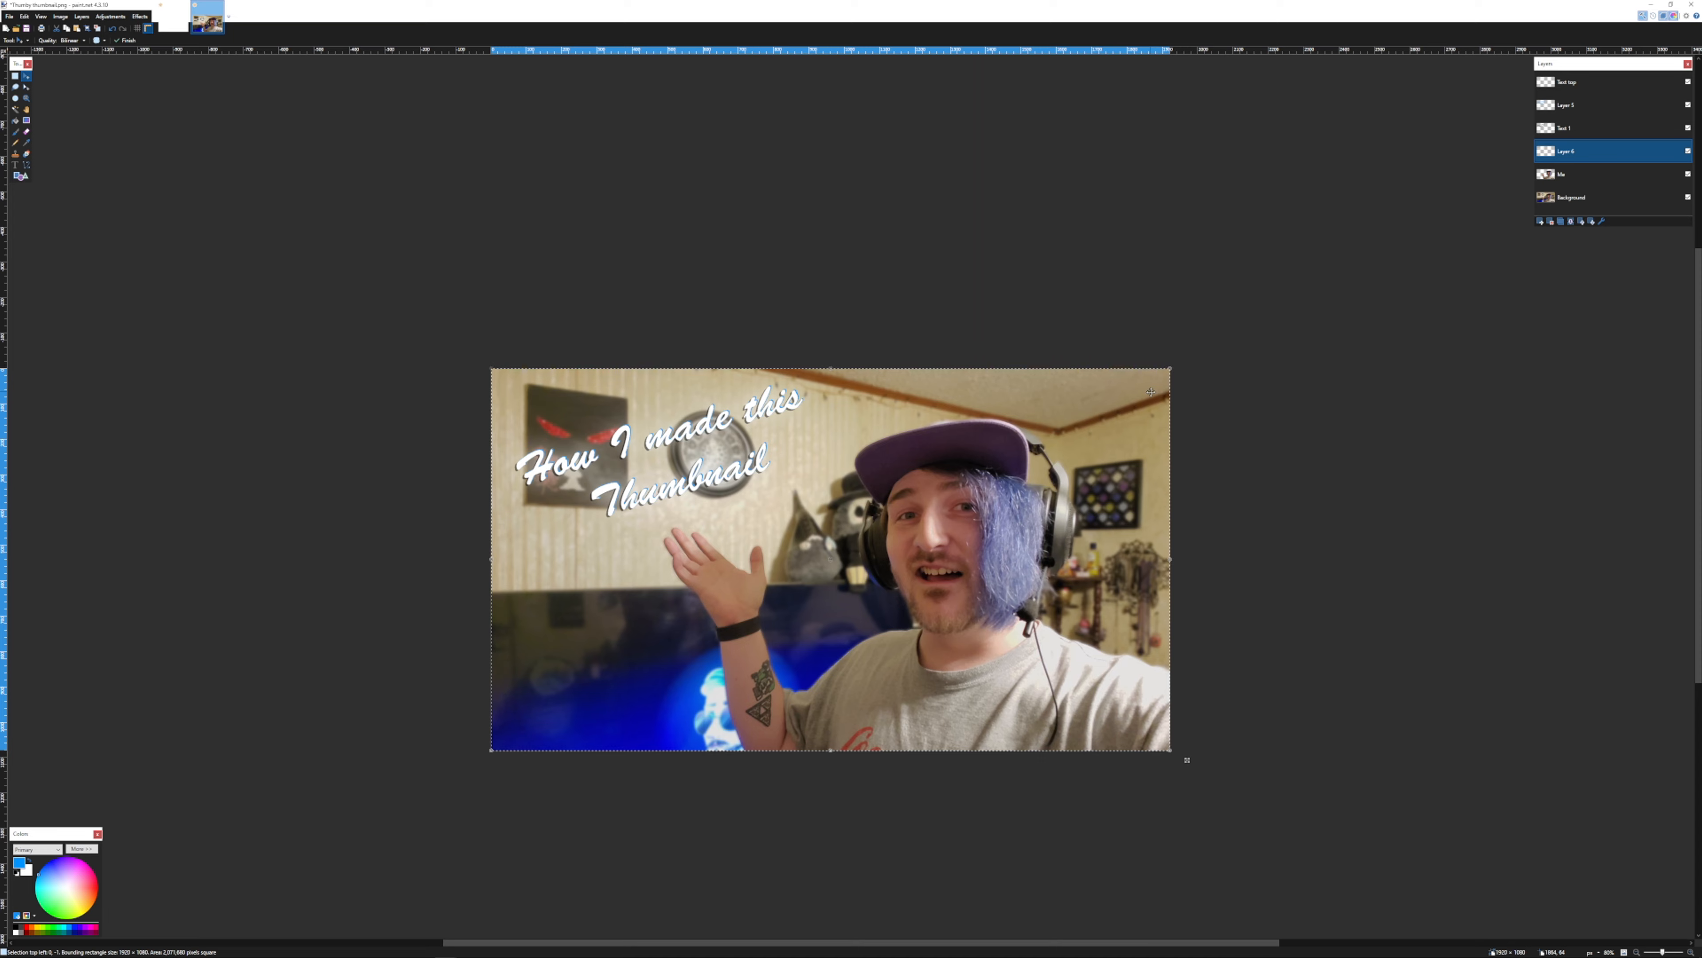
key("ctrl+shift+f")
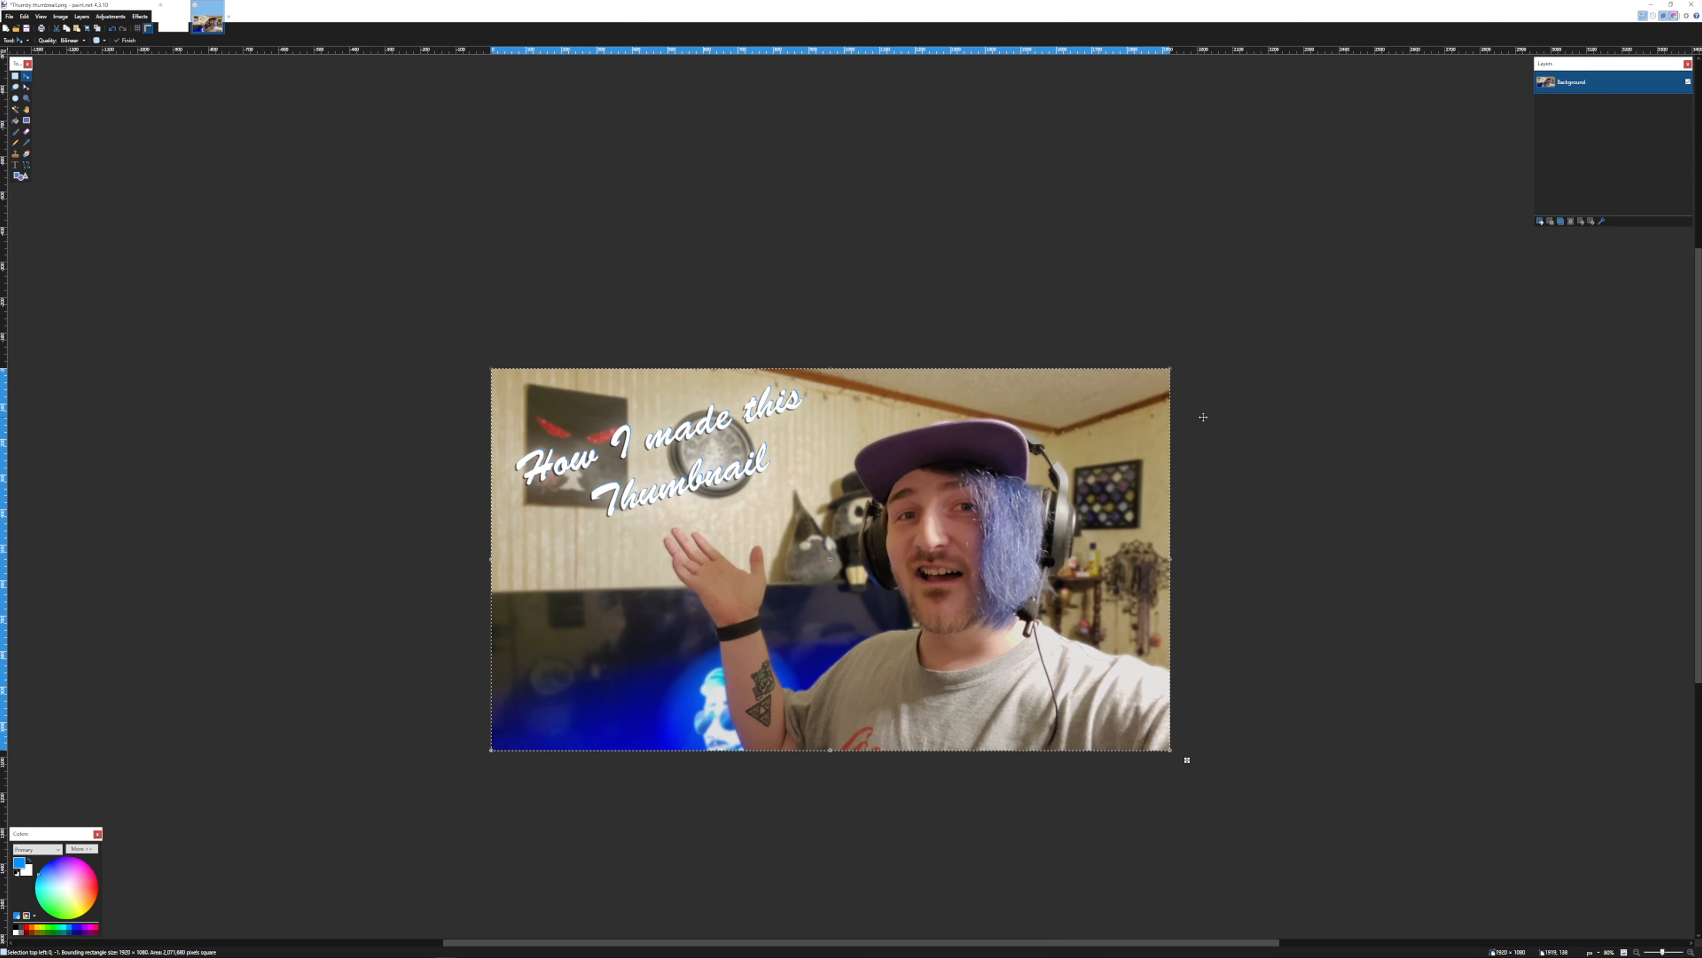
key("ctrl+z")
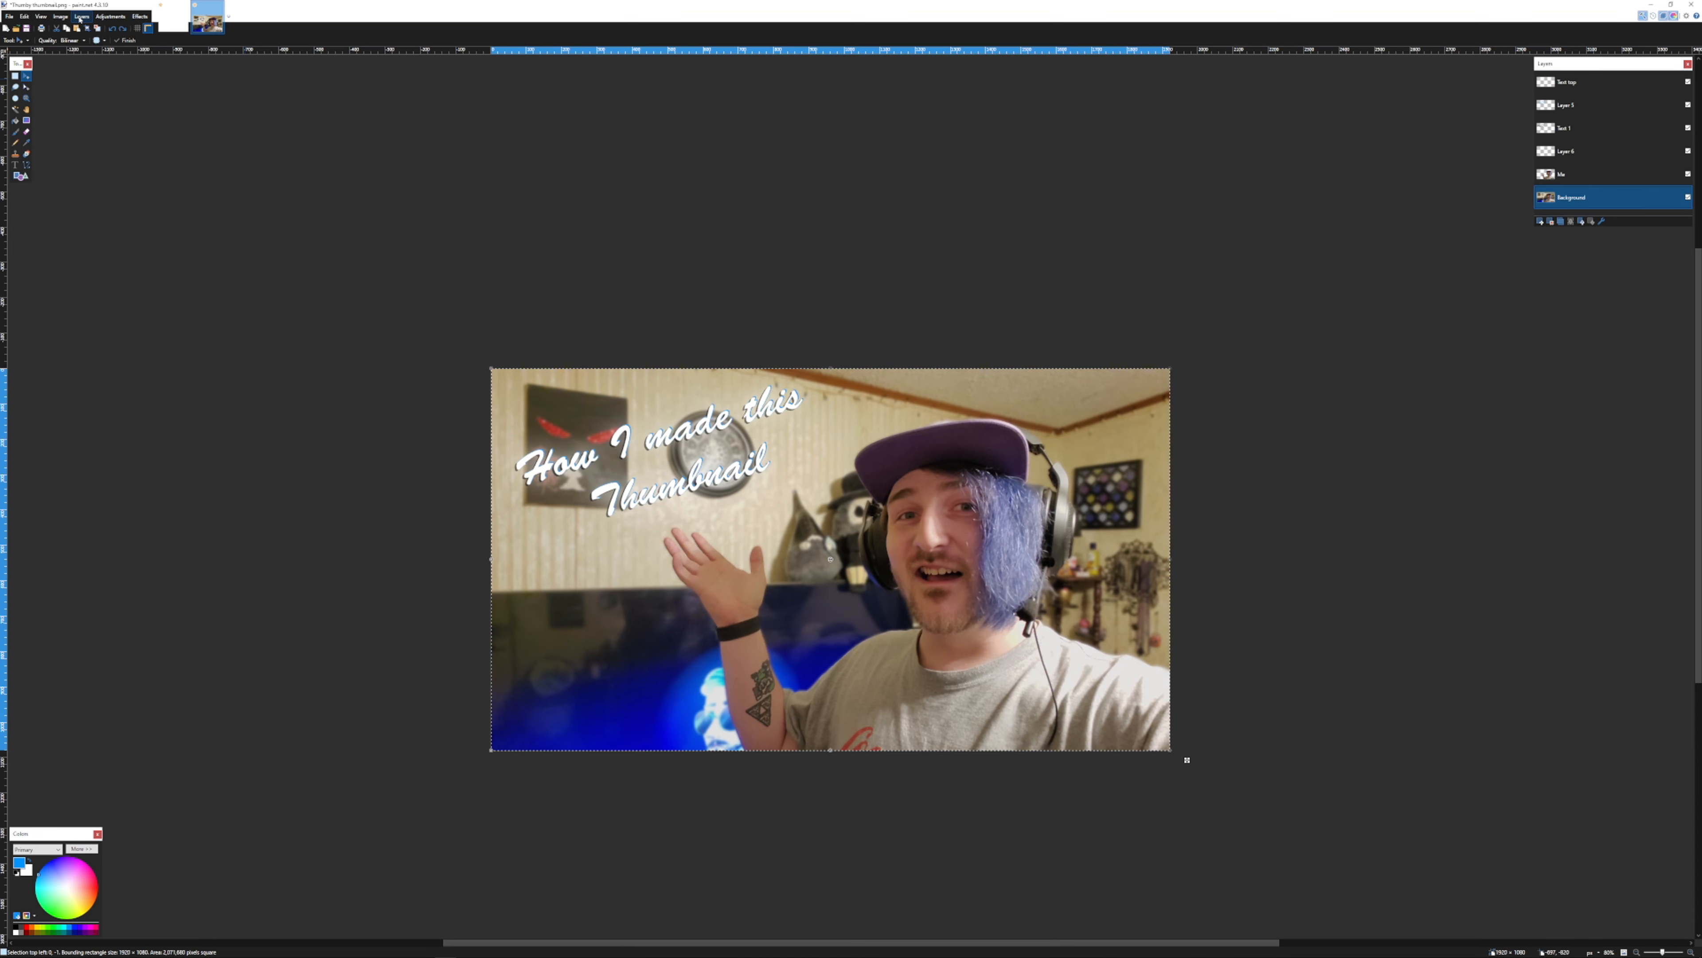
Flatten all layers into a single background image and repeat the last effect to darken its edges with a vignette
left_click(60, 16)
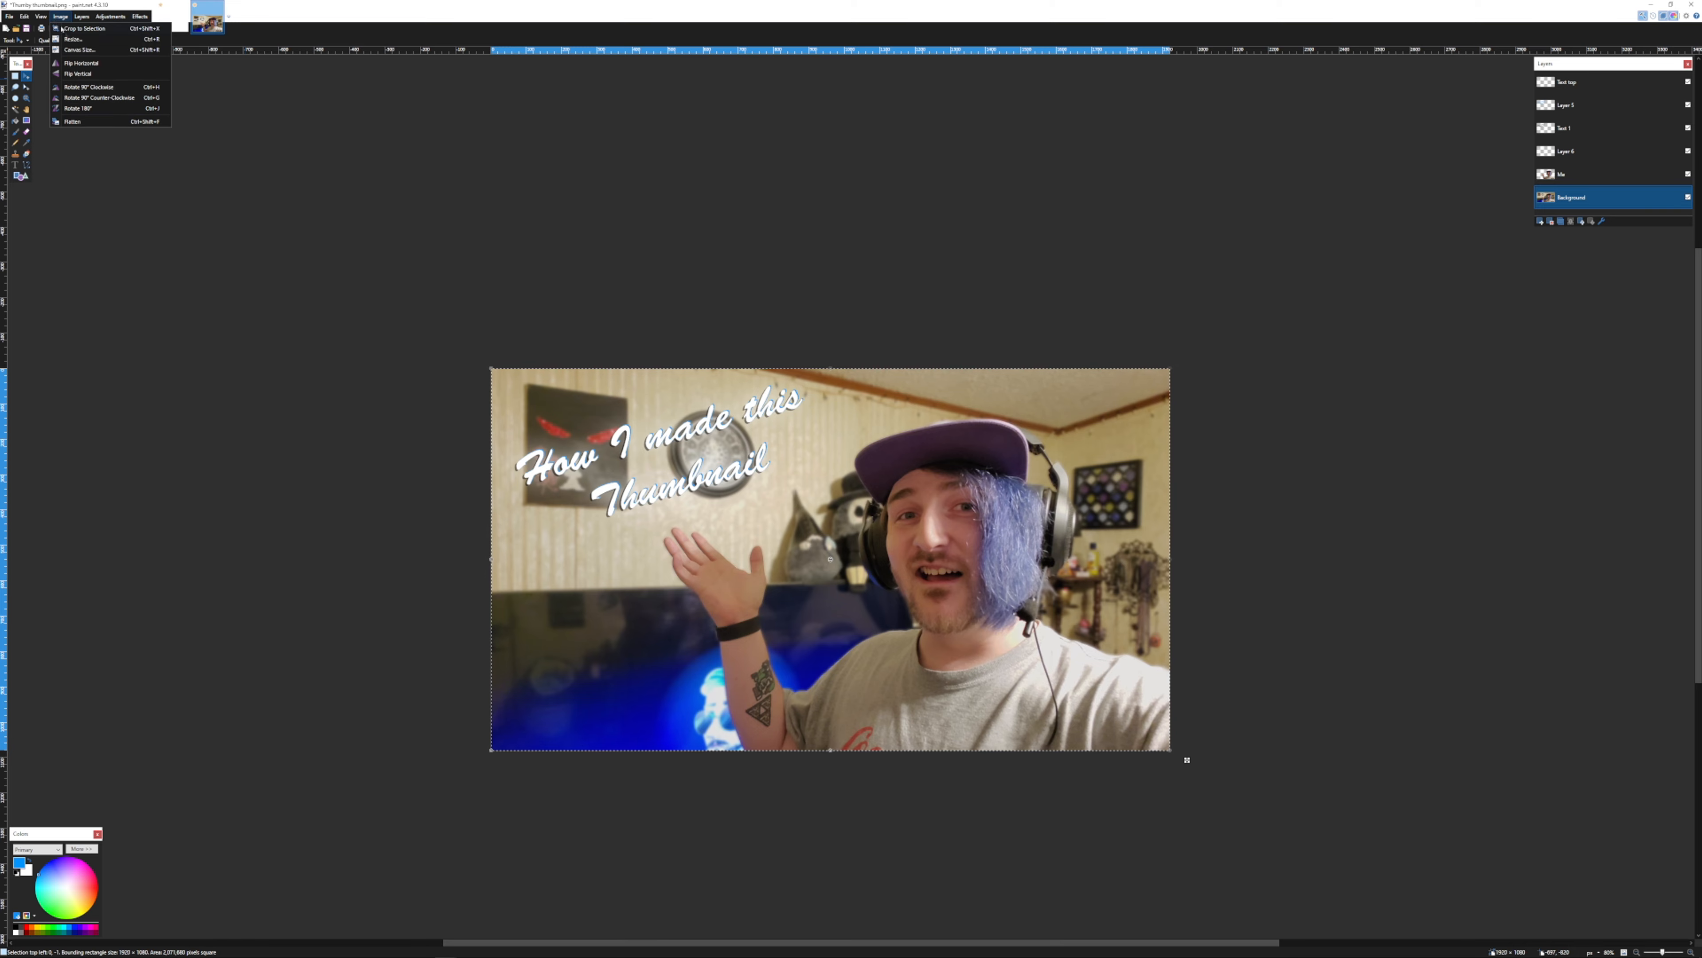
left_click(74, 121)
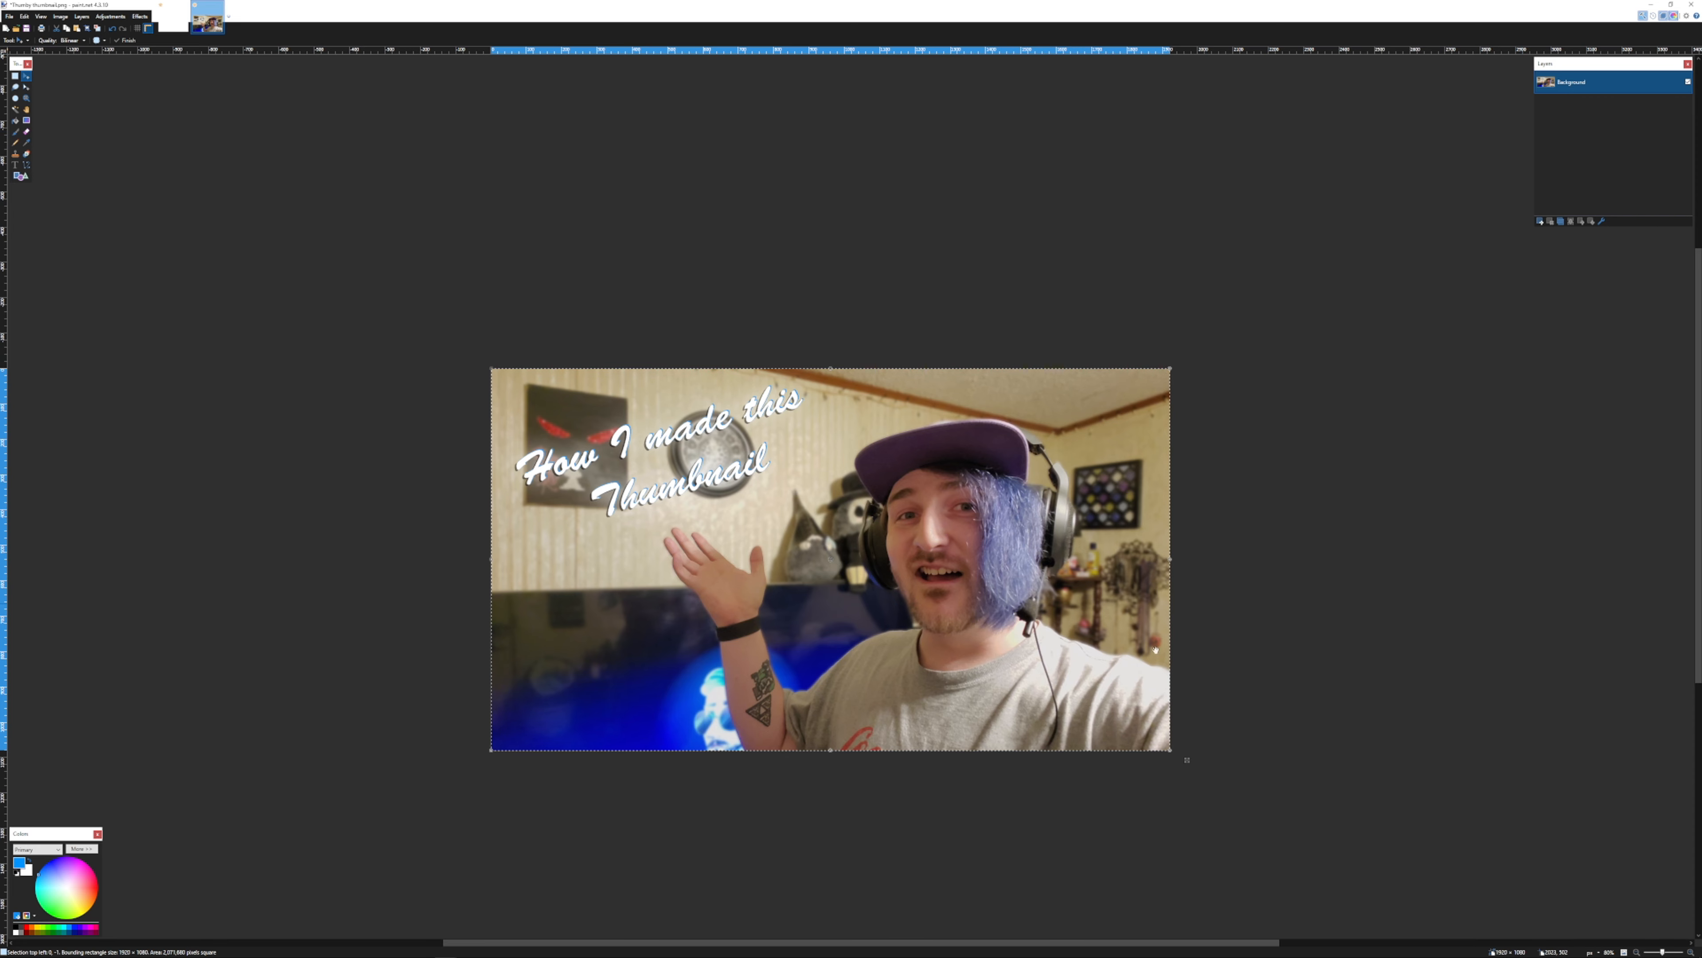
key("ctrl+f")
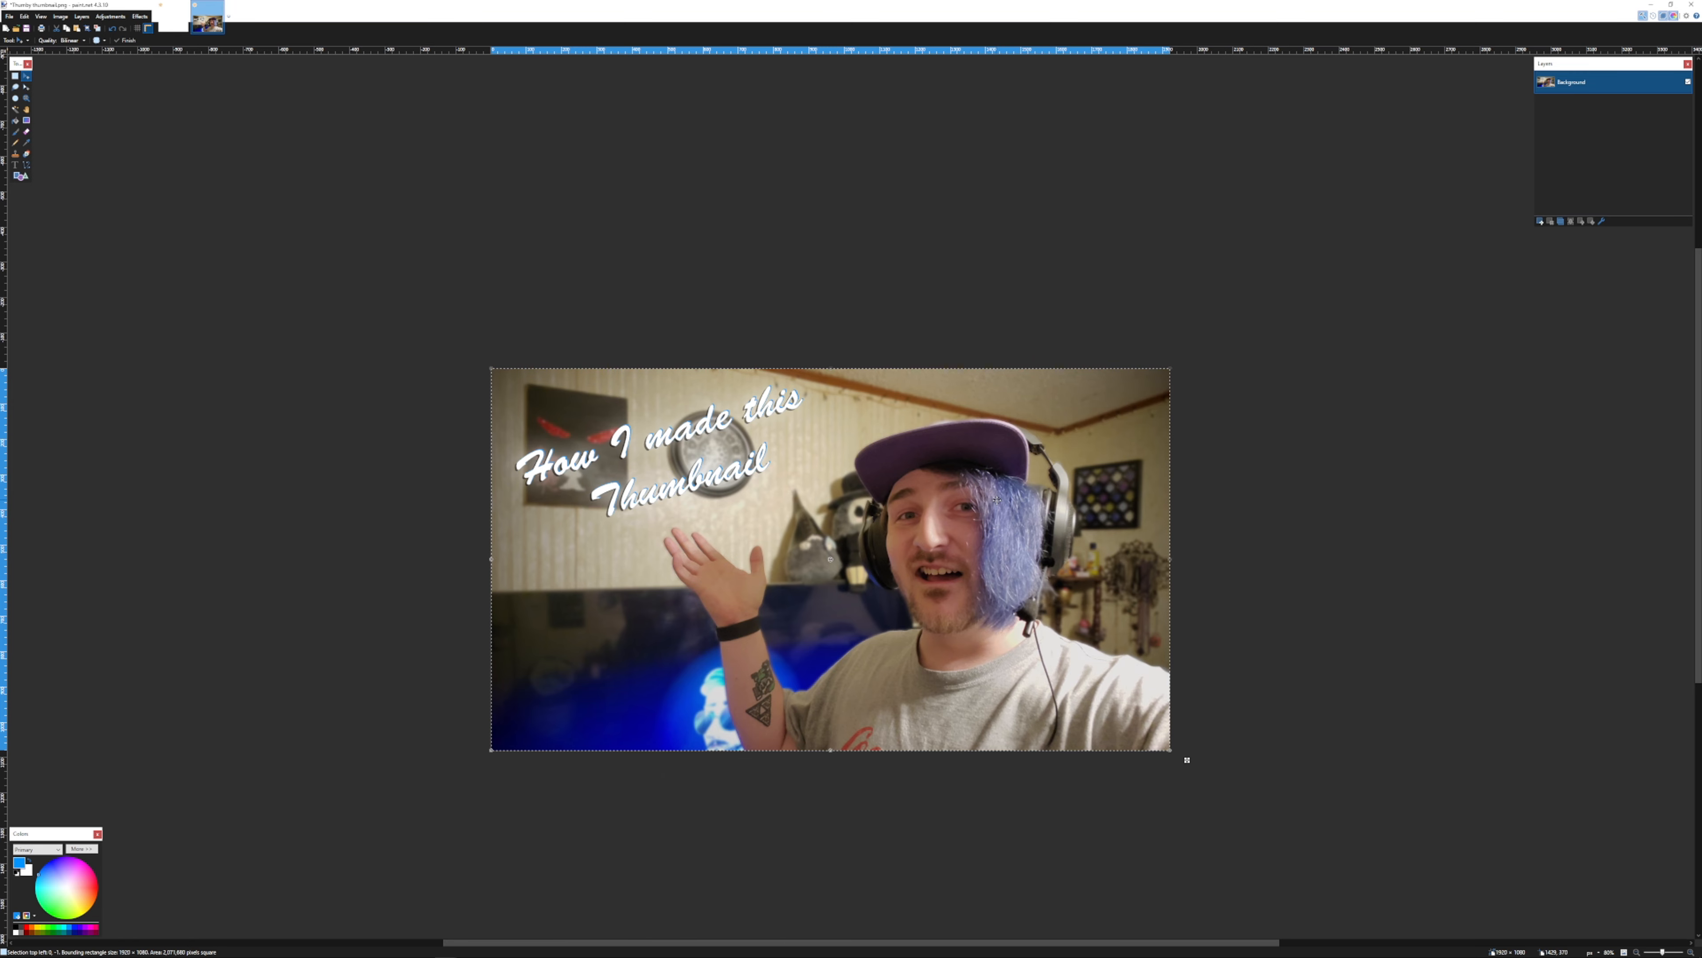
Start saving the image as a new file named "How to make a thumbnail THUMBNAIL" in the "How to make a thumbnail" folder
left_click(9, 17)
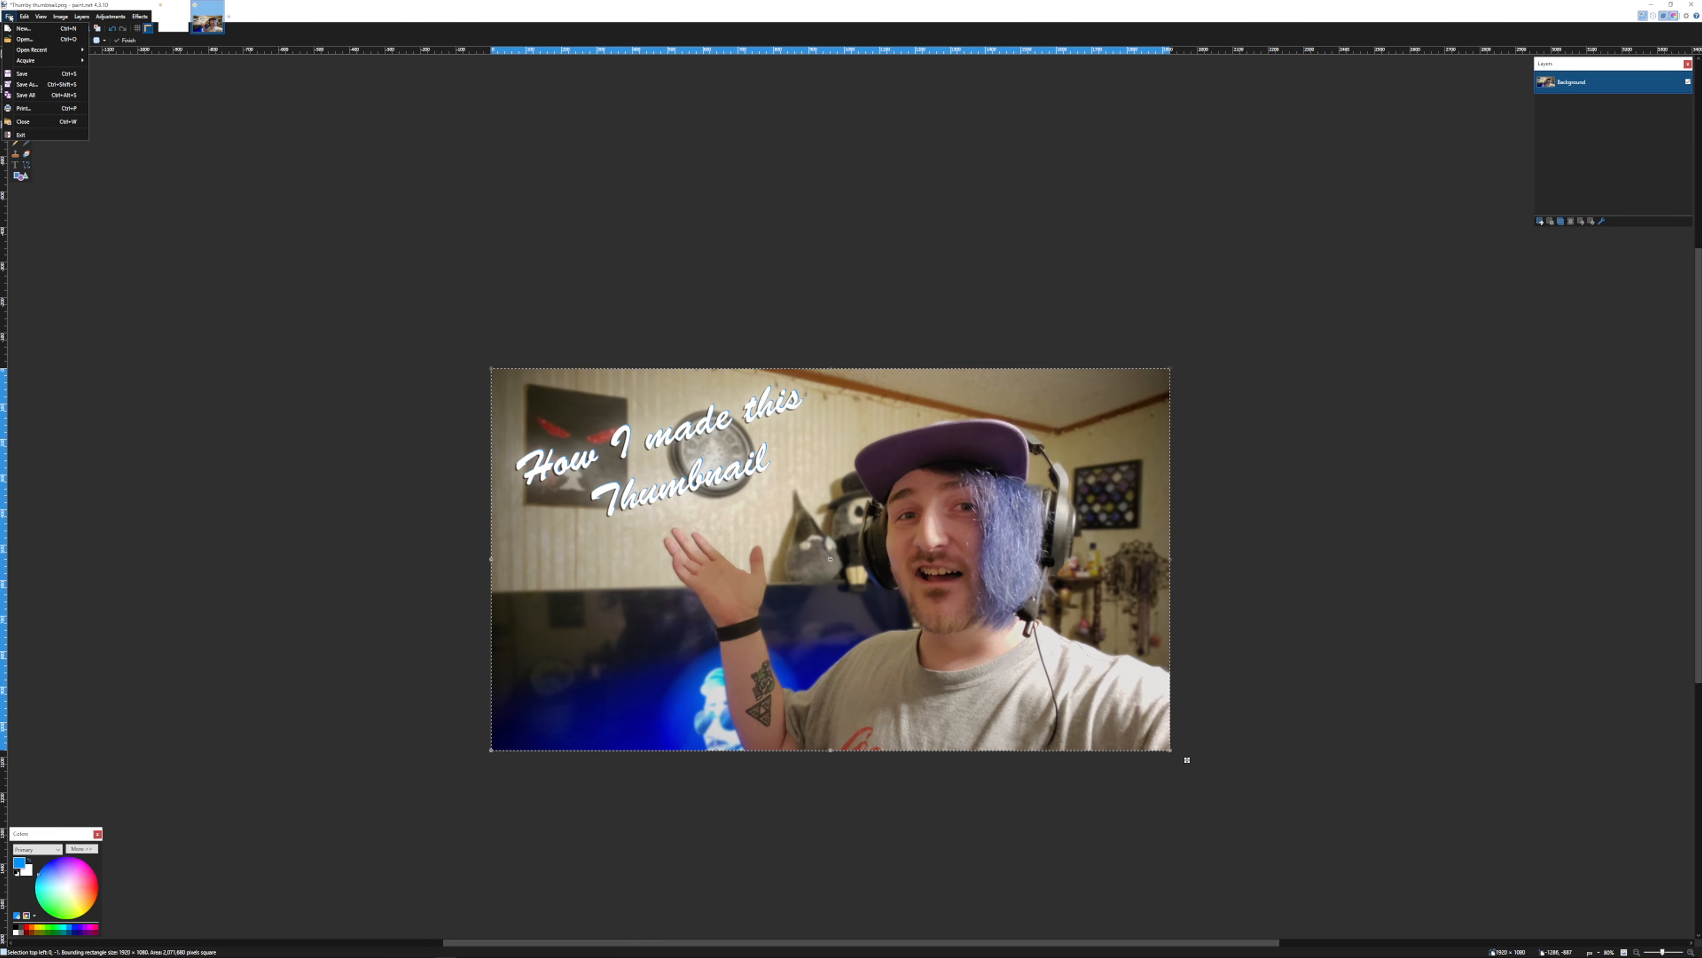
left_click(43, 83)
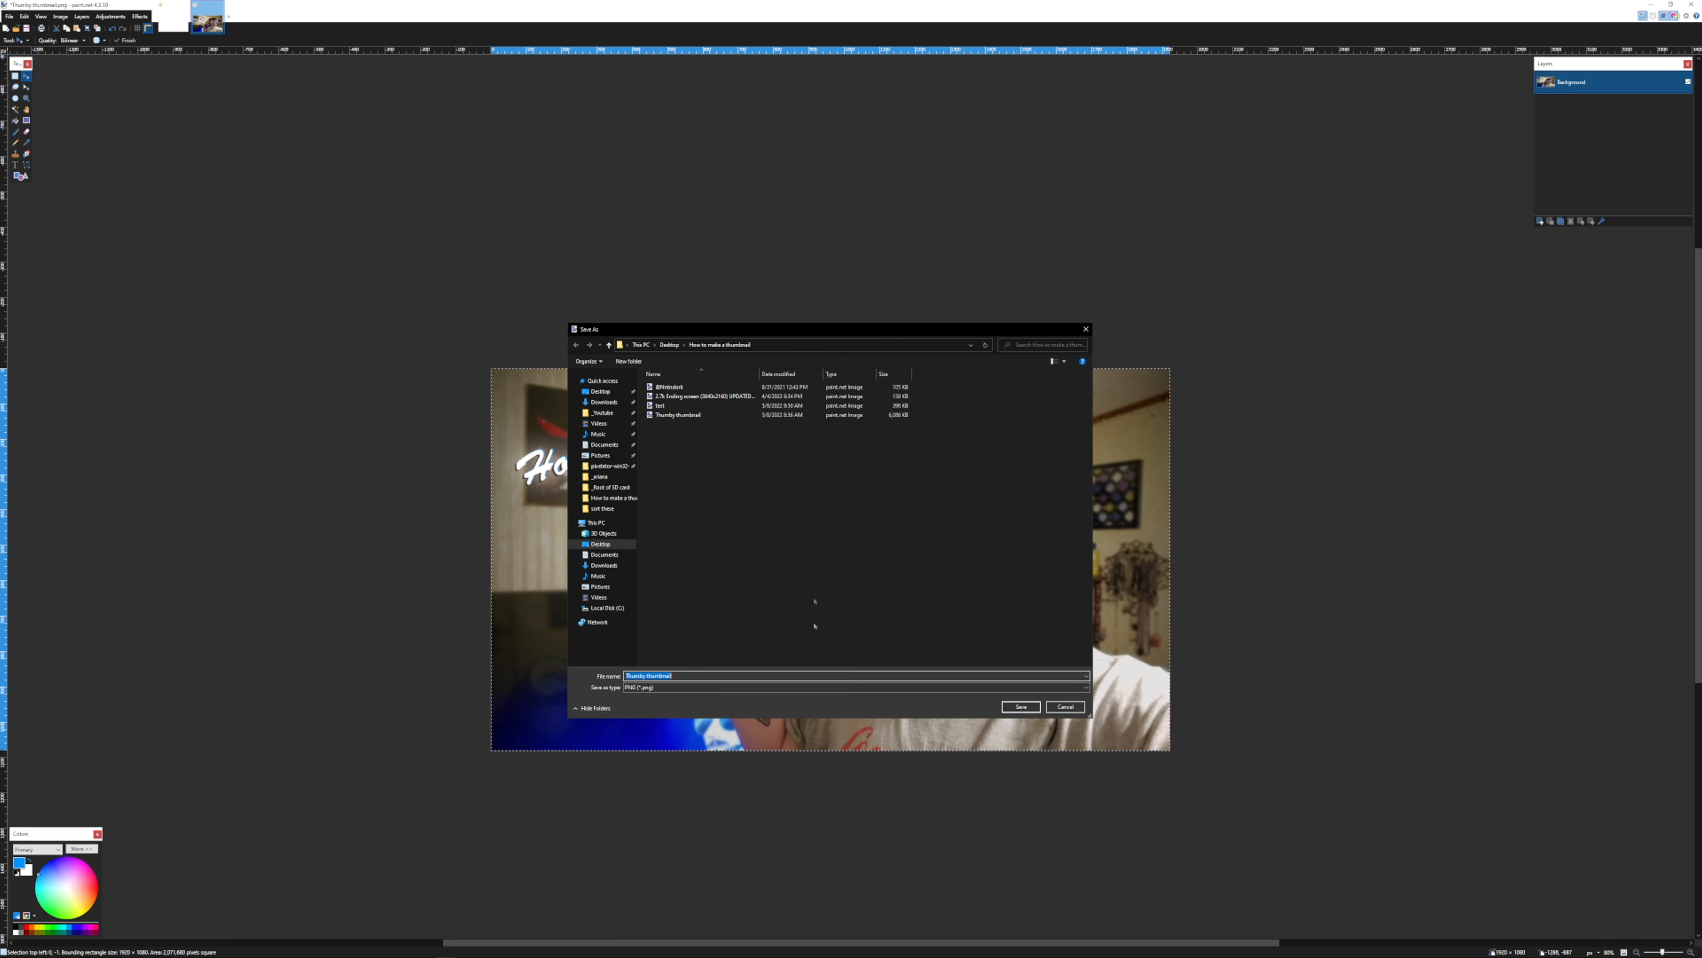
left_click(744, 676)
key("ctrl+a")
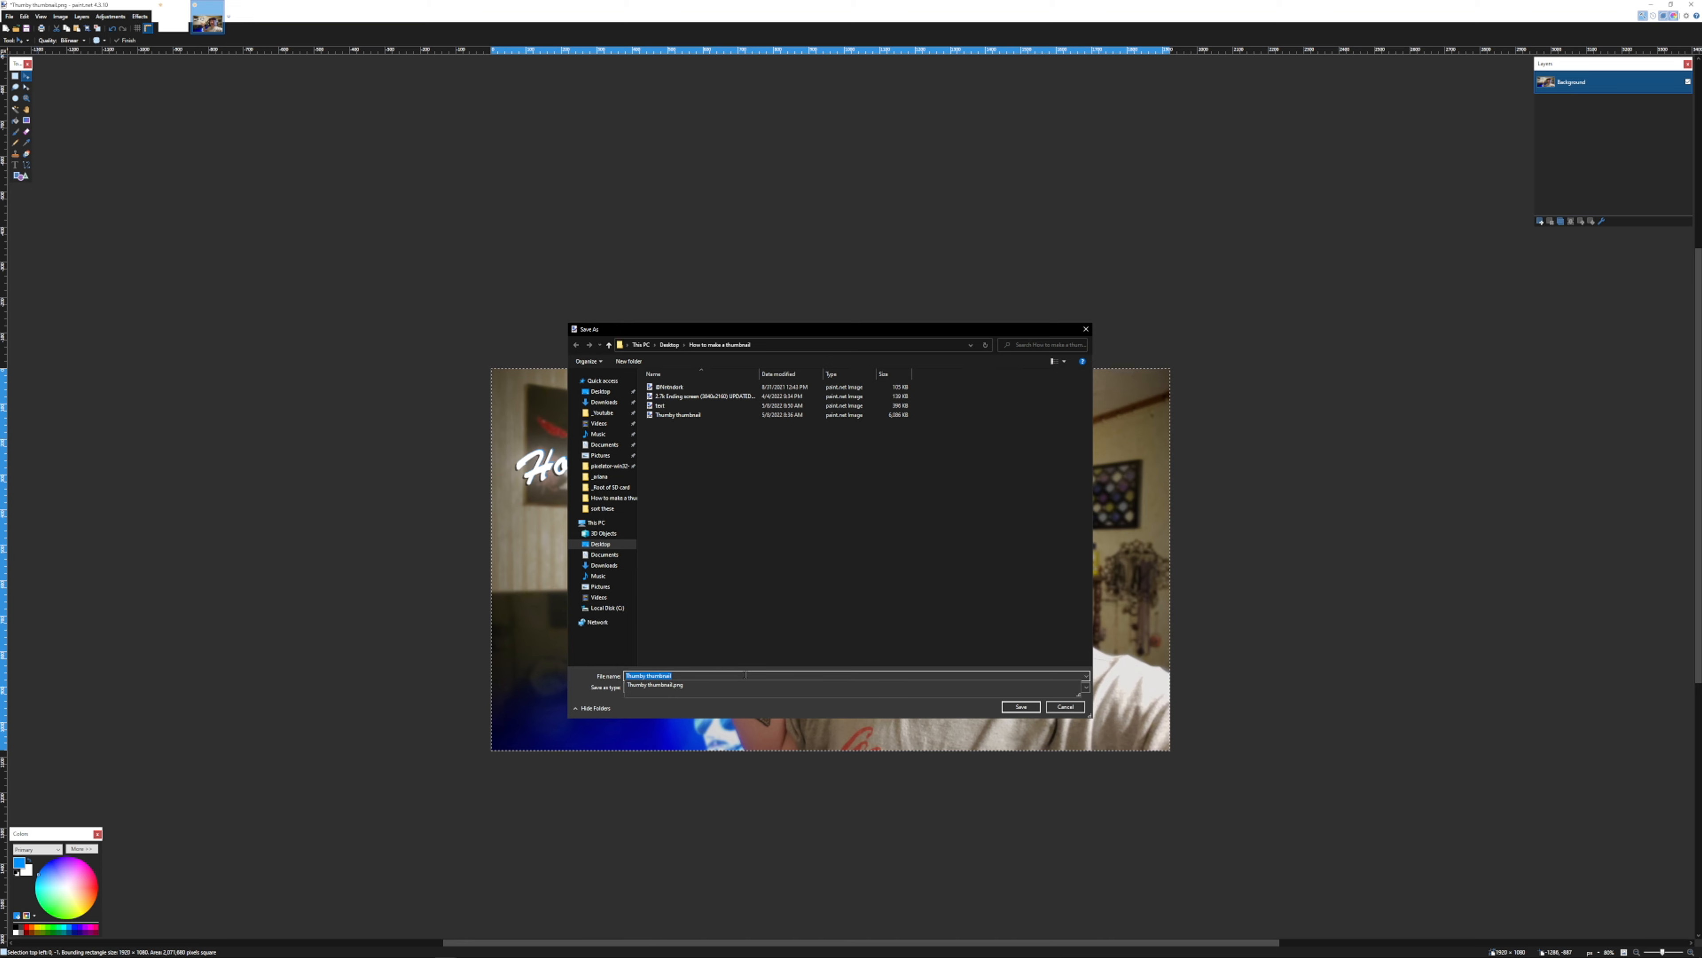
type("How to make a")
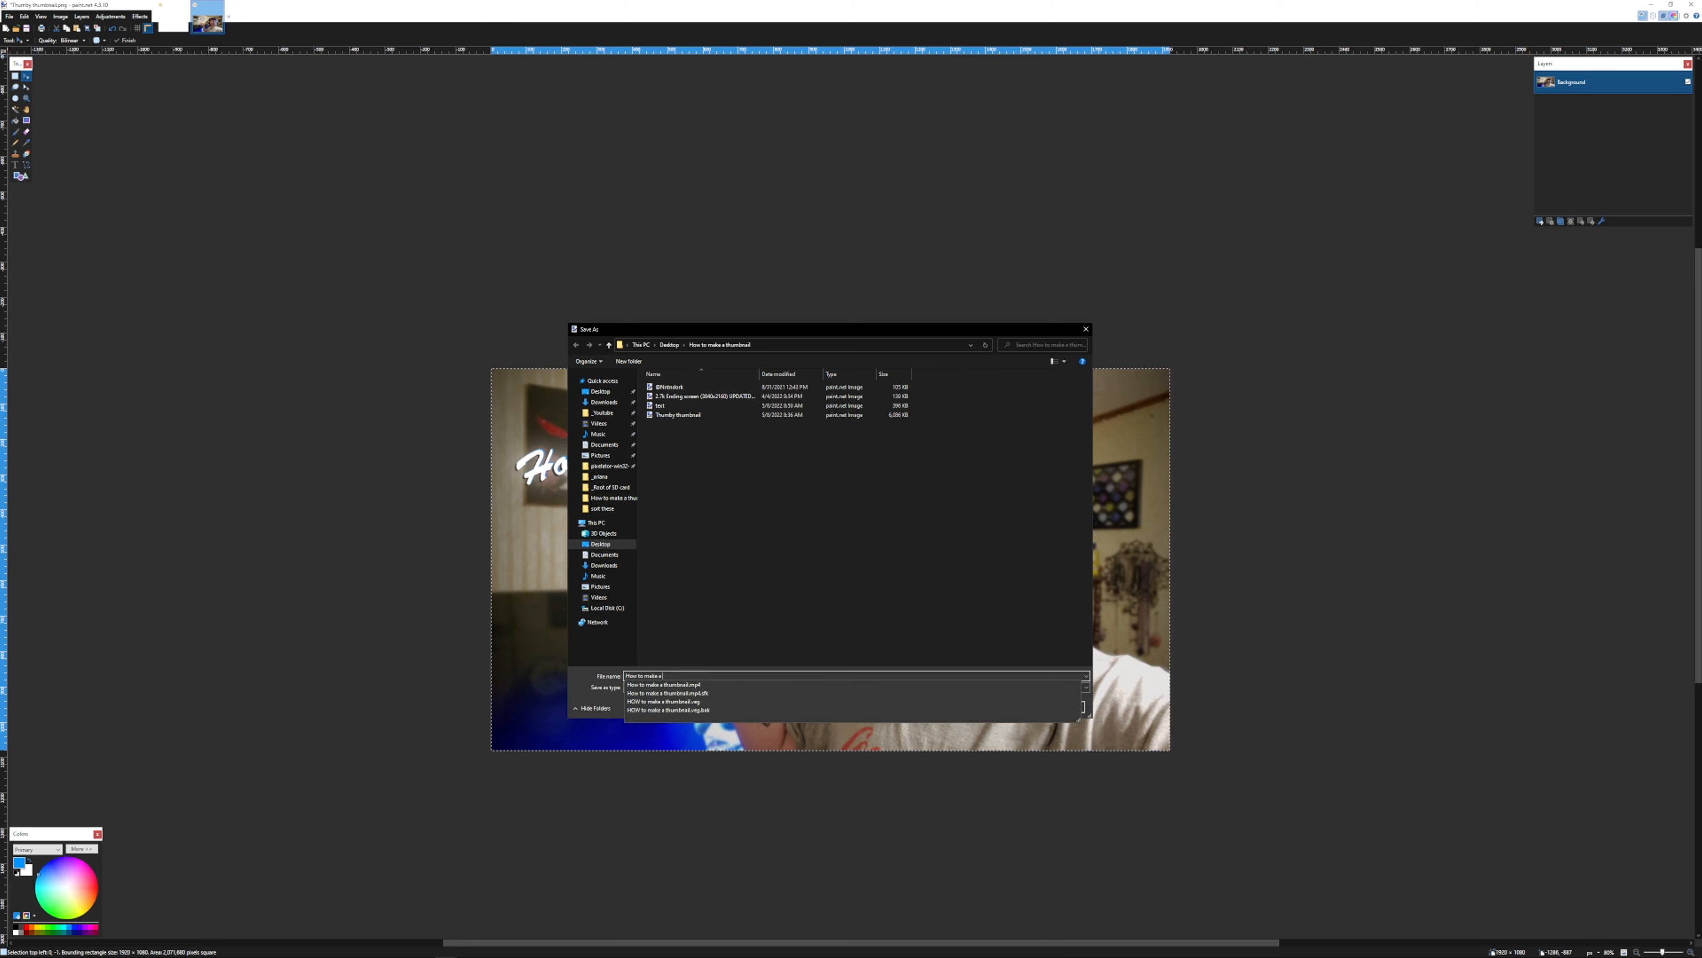
type(" thumbnail THUM")
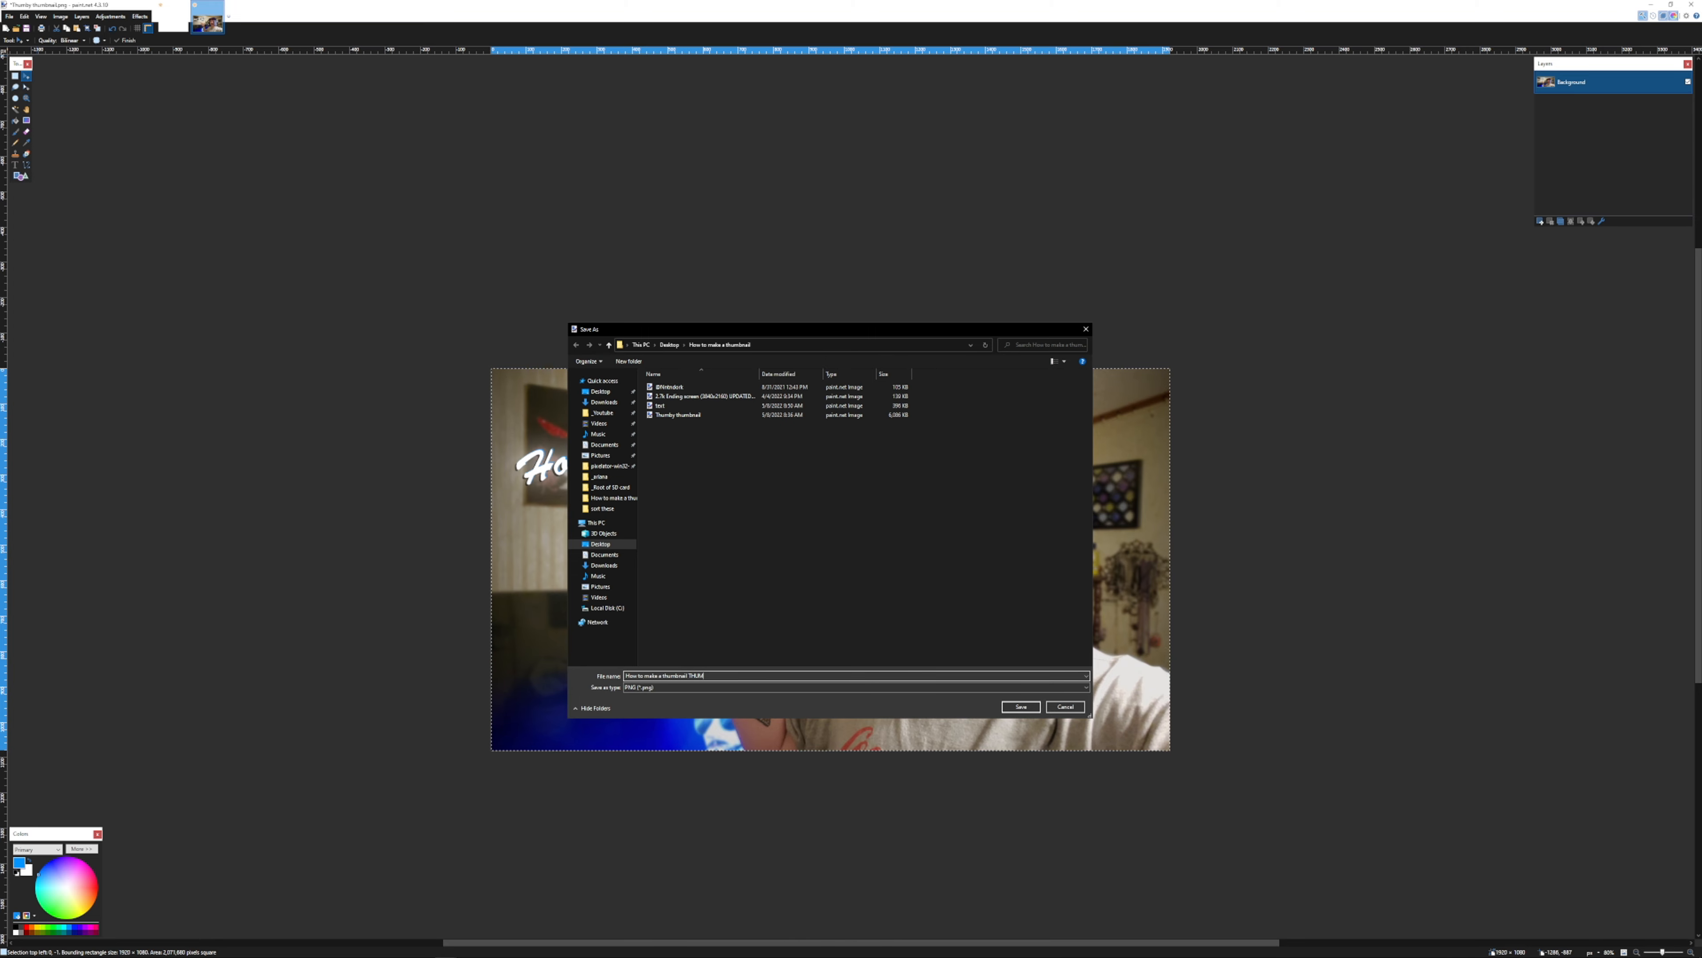
type("BNAIL")
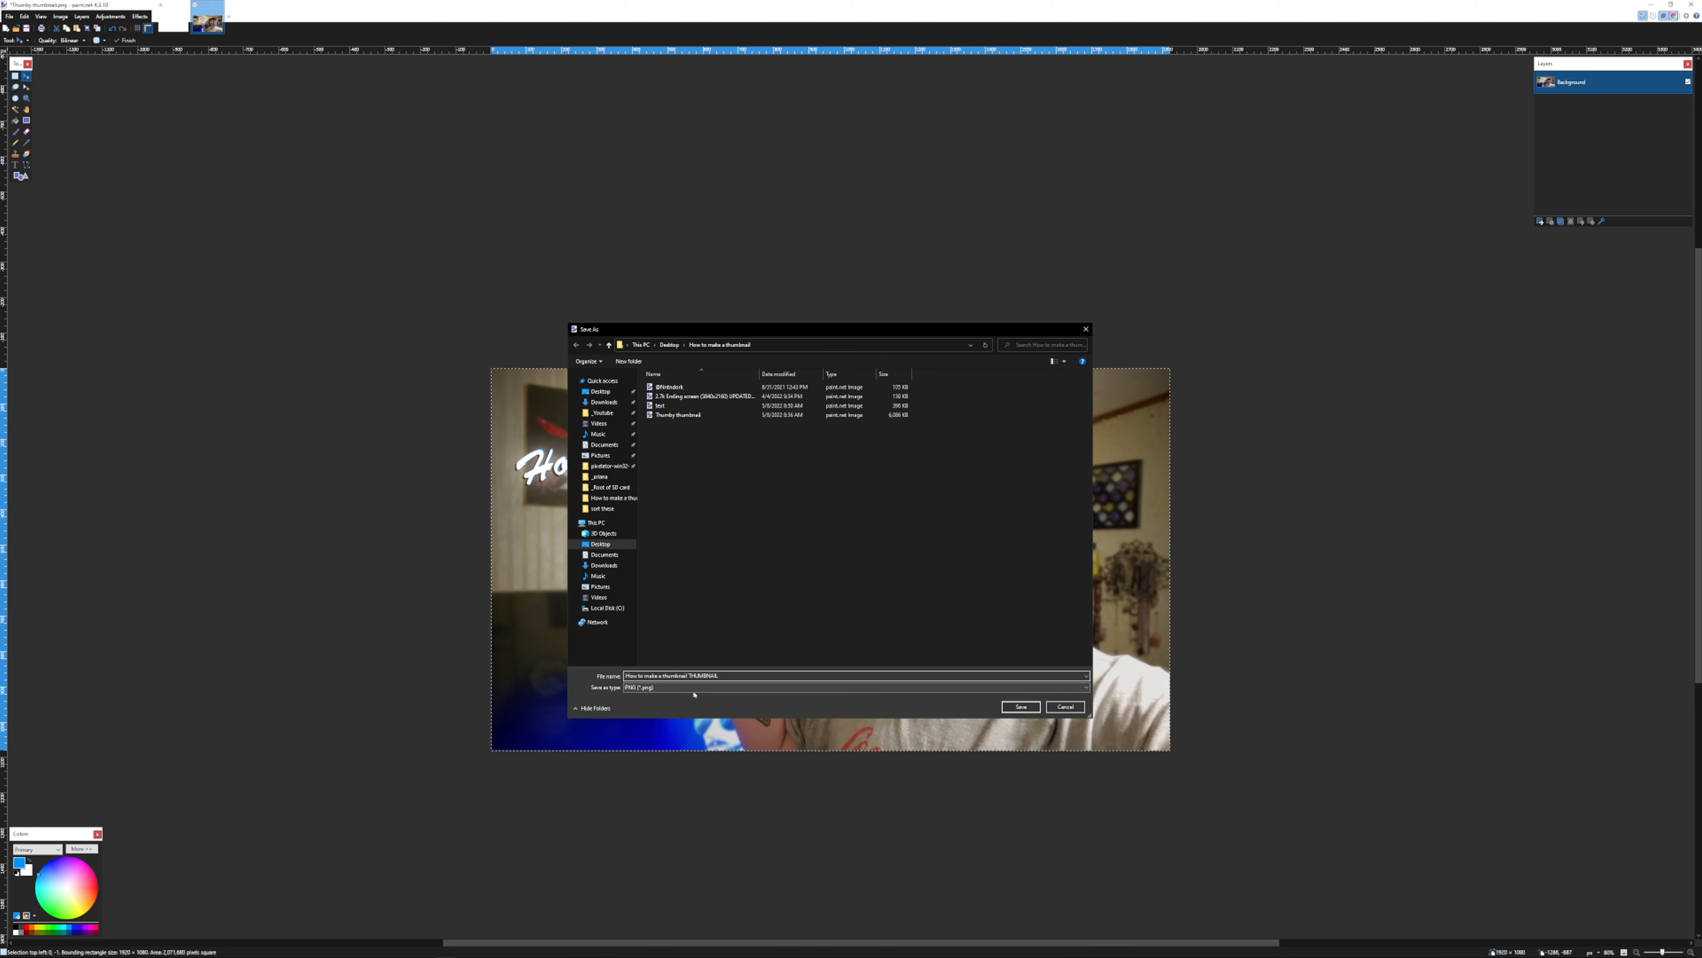
Set the file type to JPEG and save the thumbnail with the offered quality settings
left_click(693, 687)
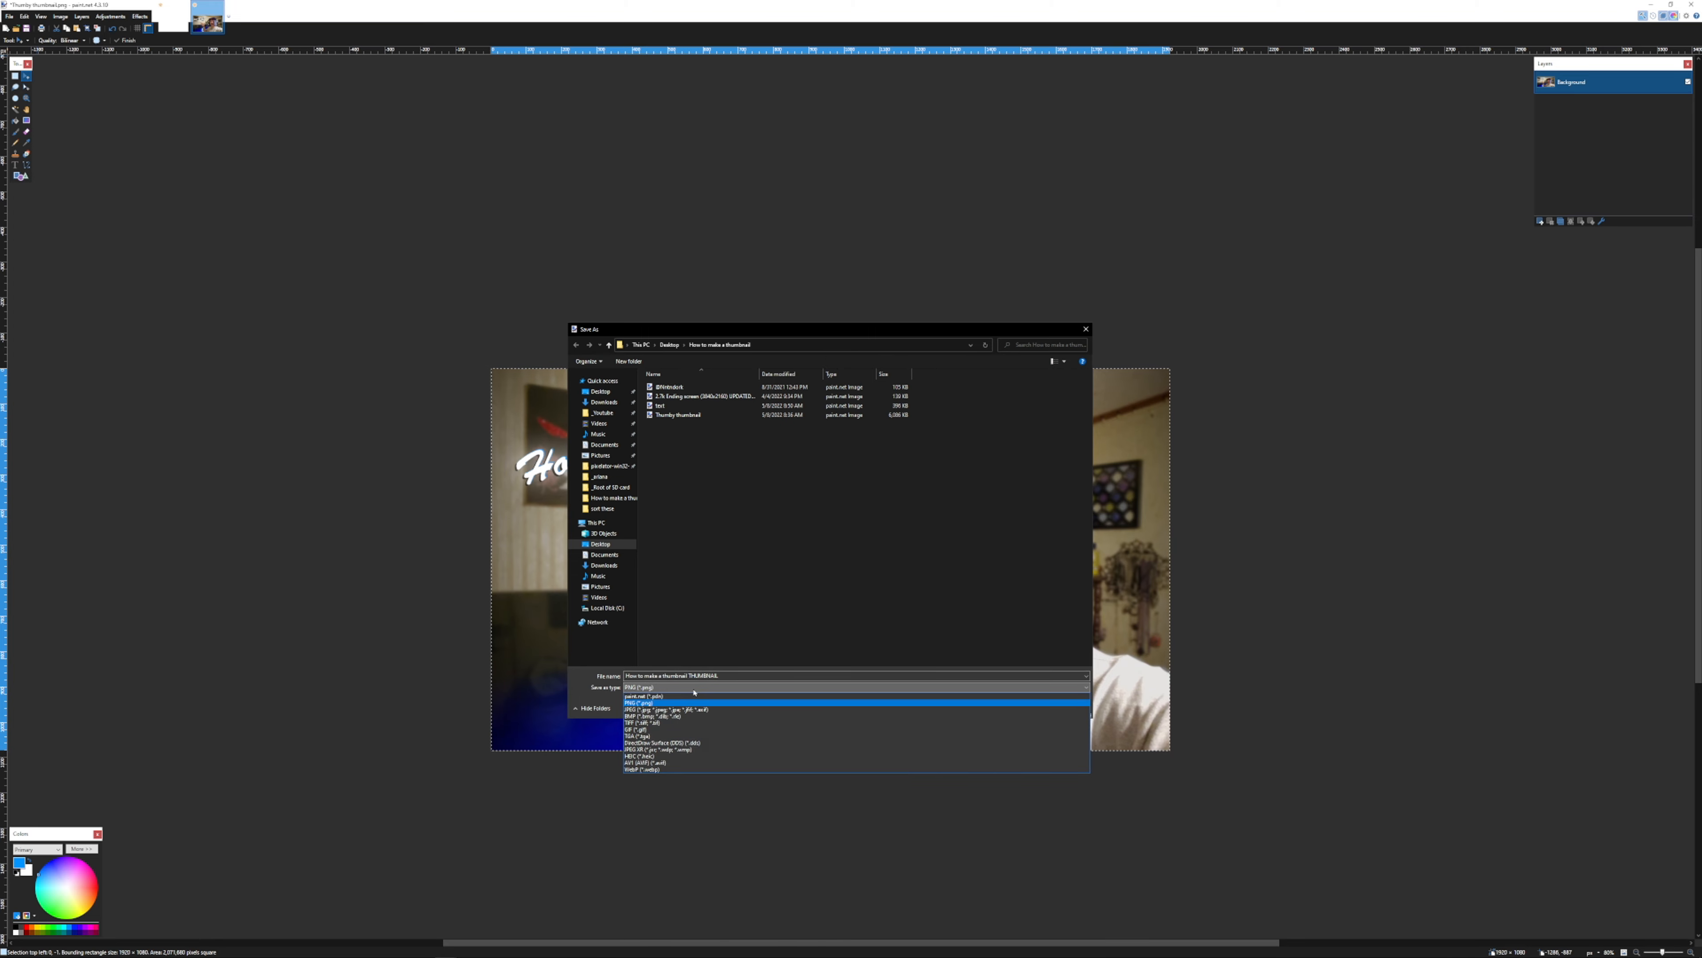
left_click(654, 709)
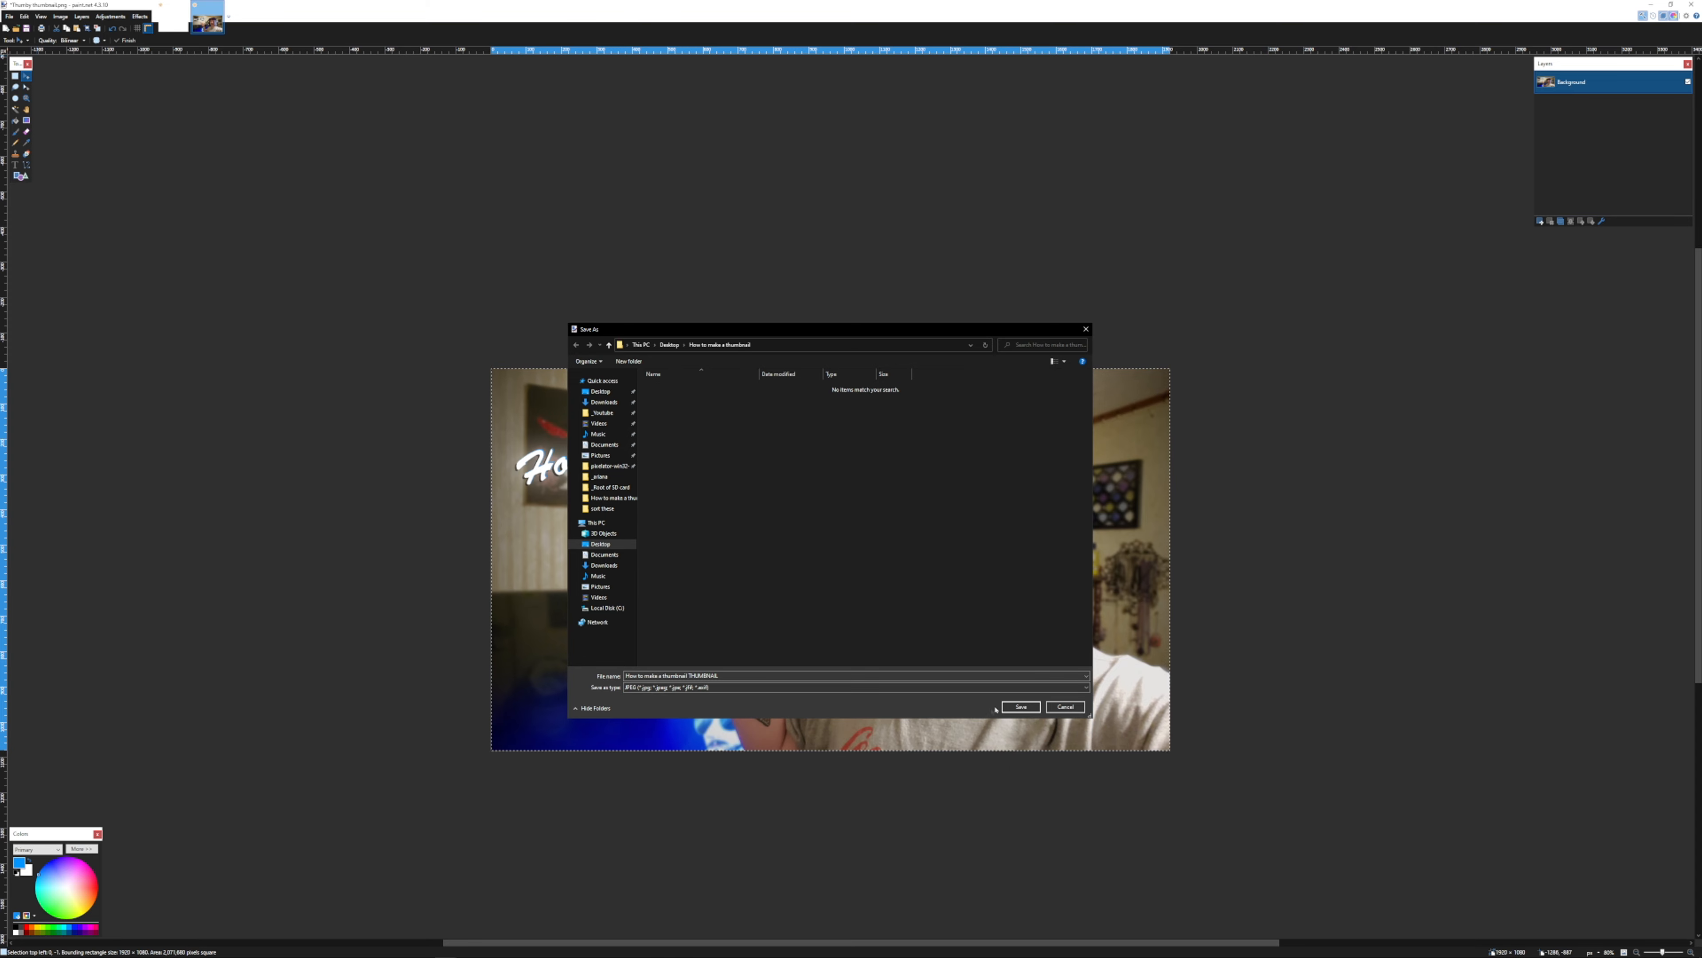
left_click(1020, 707)
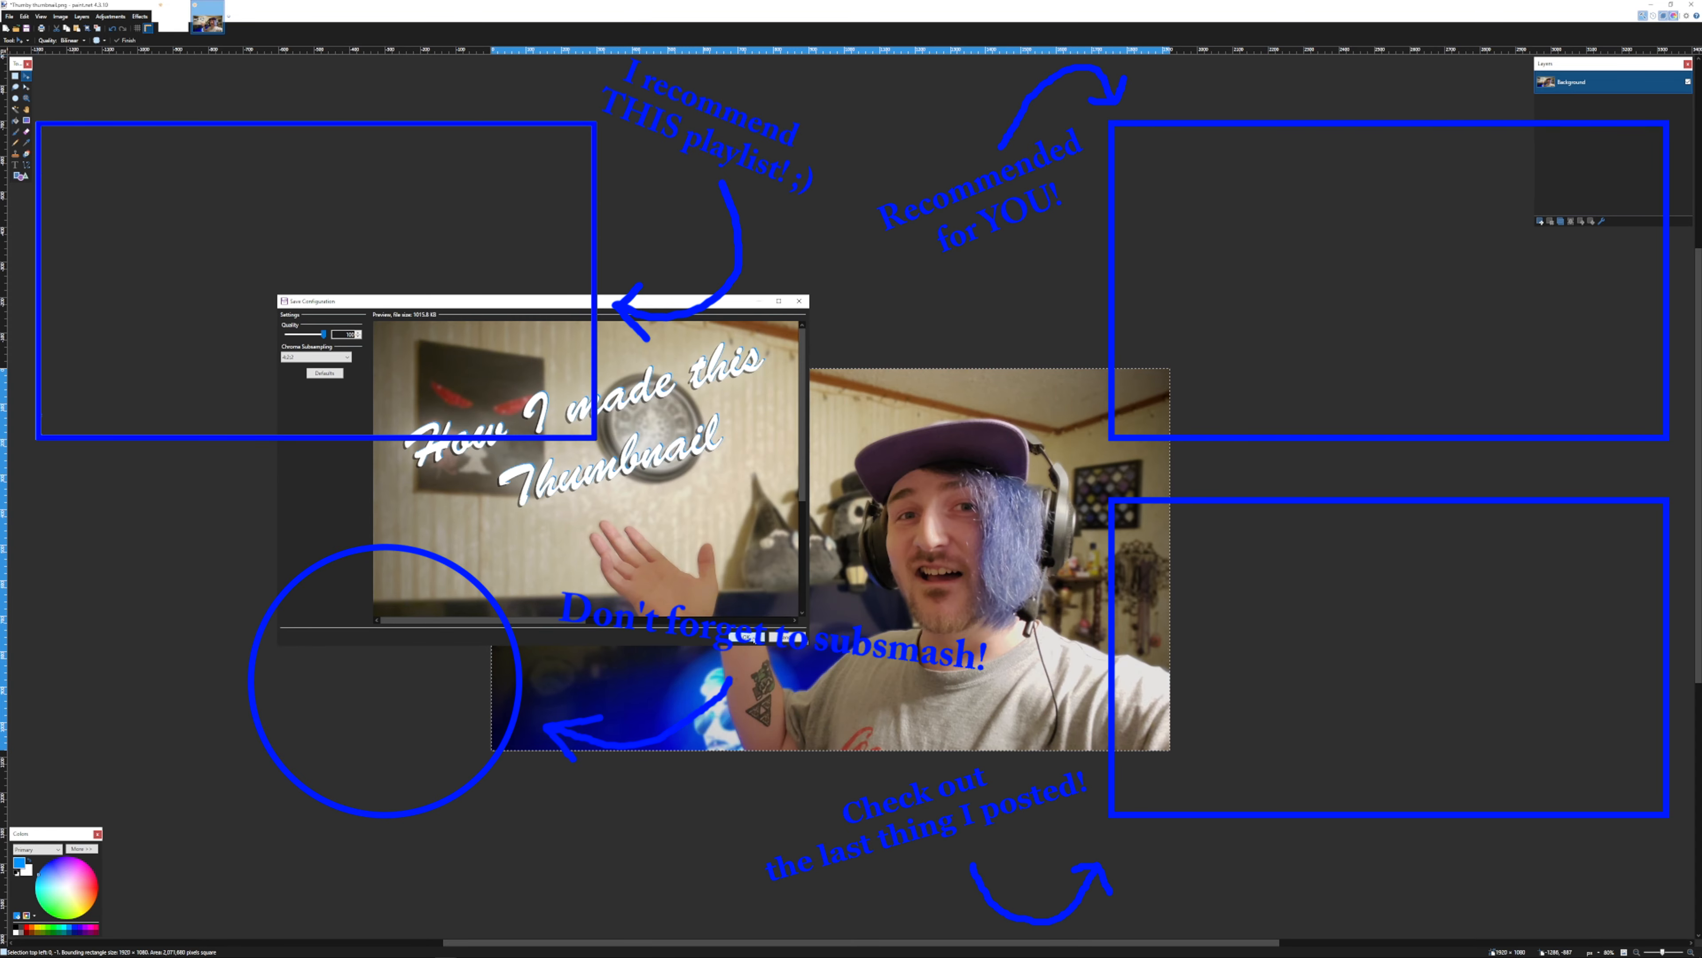
left_click(751, 637)
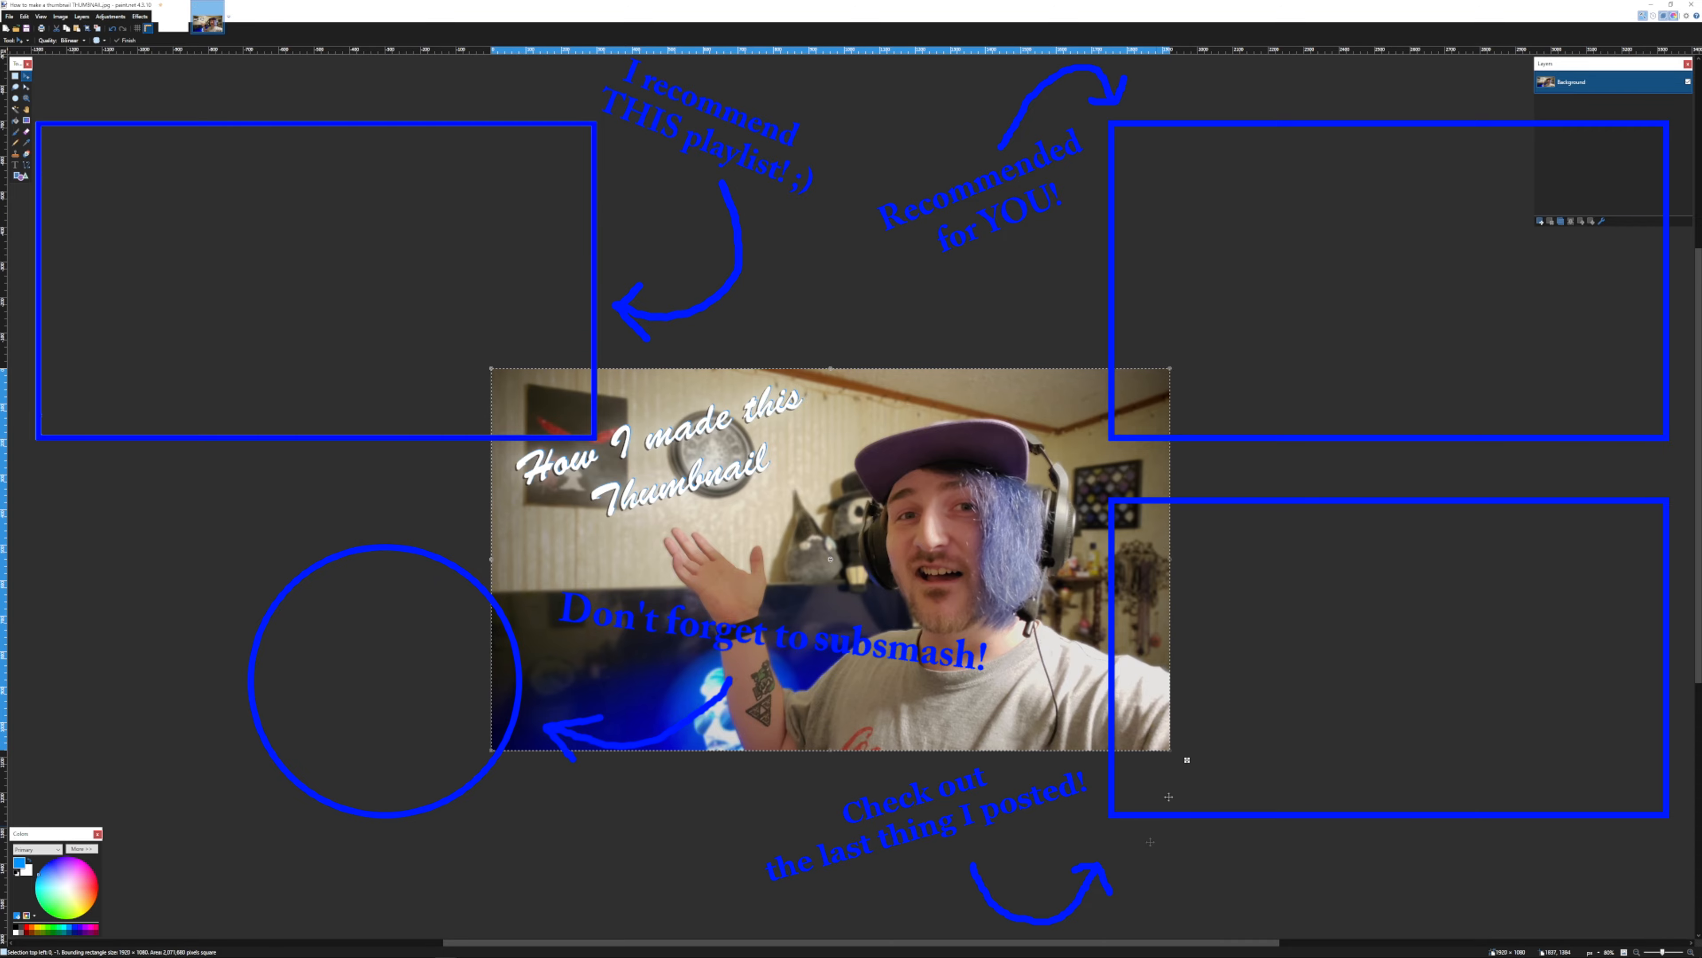